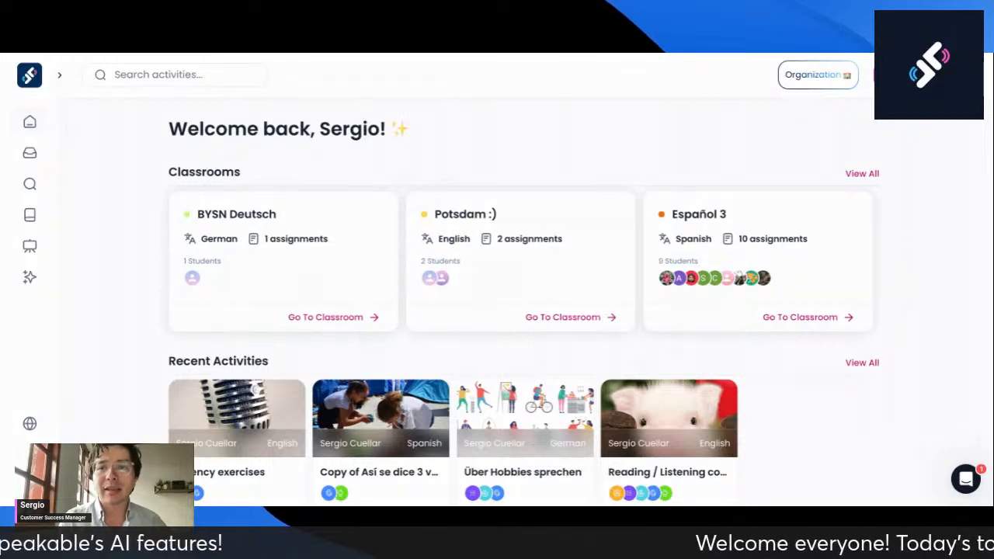
Create a new activity from scratch with the title "Speakable AI" and the description "Webinar"
left_click(908, 76)
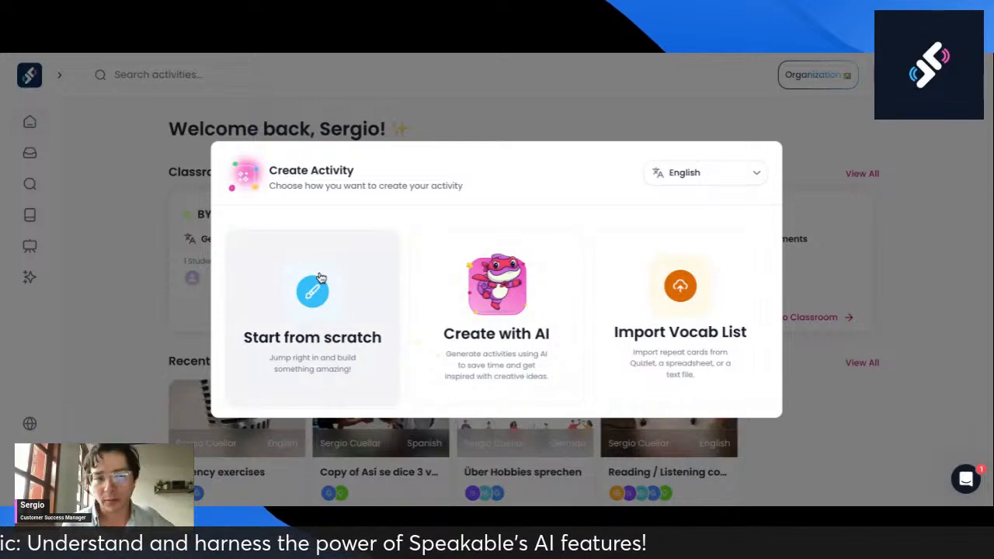
left_click(320, 277)
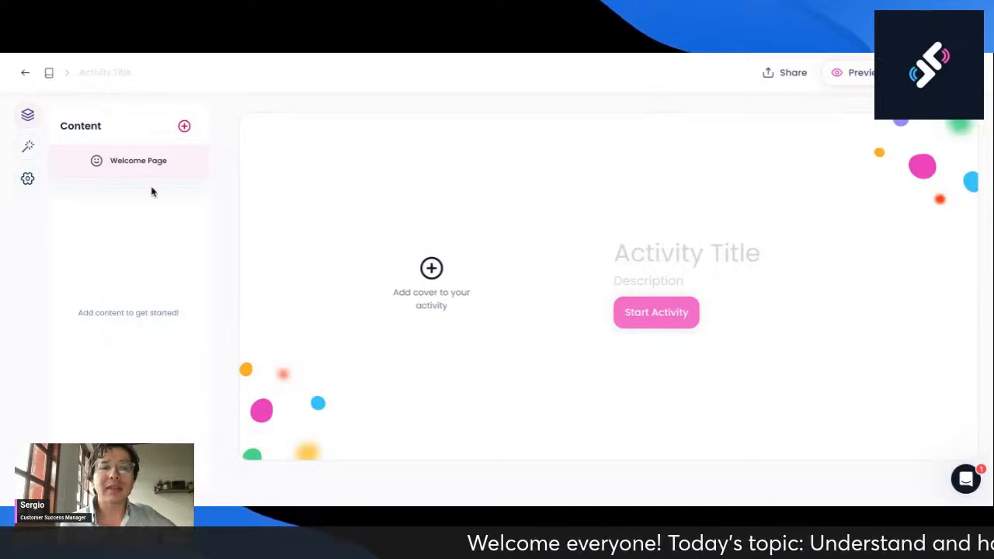
left_click(694, 251)
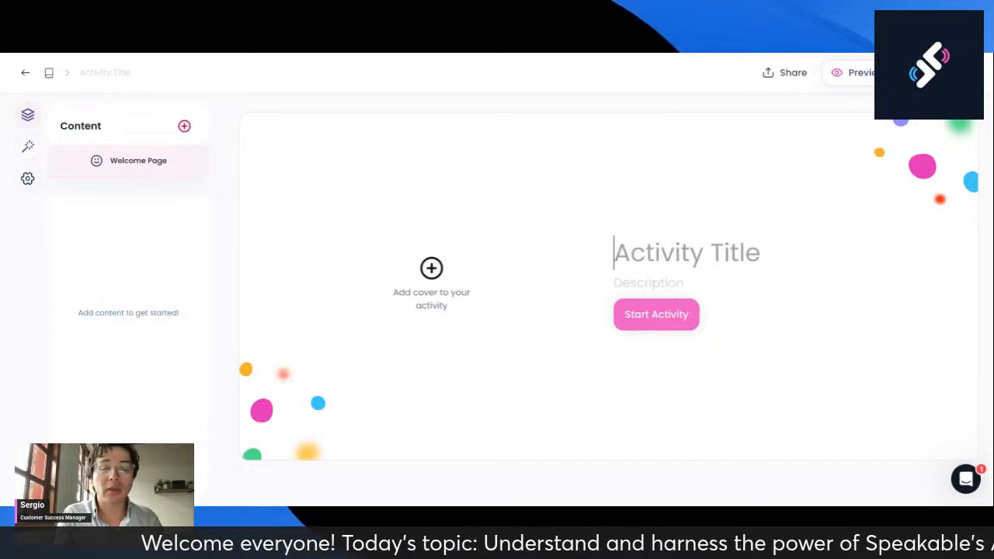
type("SPeakable")
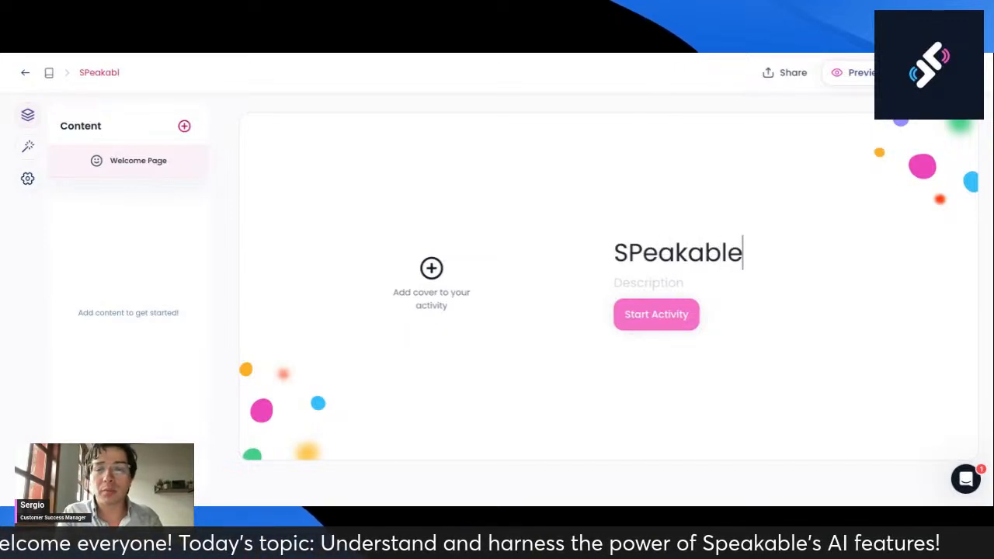
key("BackSpace")
key("BackSpace")
key("BackSpace")
key("BackSpace")
key("BackSpace")
key("BackSpace")
key("BackSpace")
key("BackSpace")
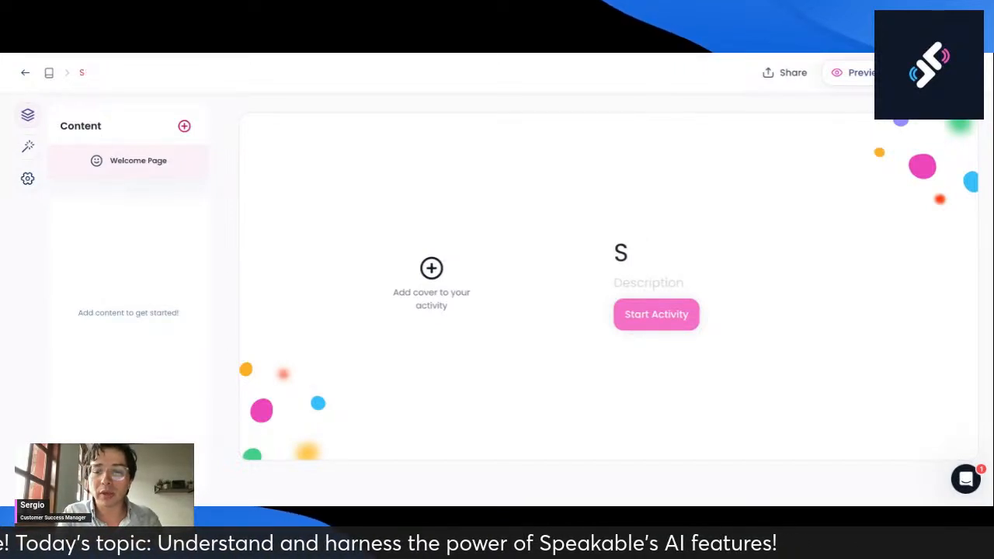
type("peakable AI")
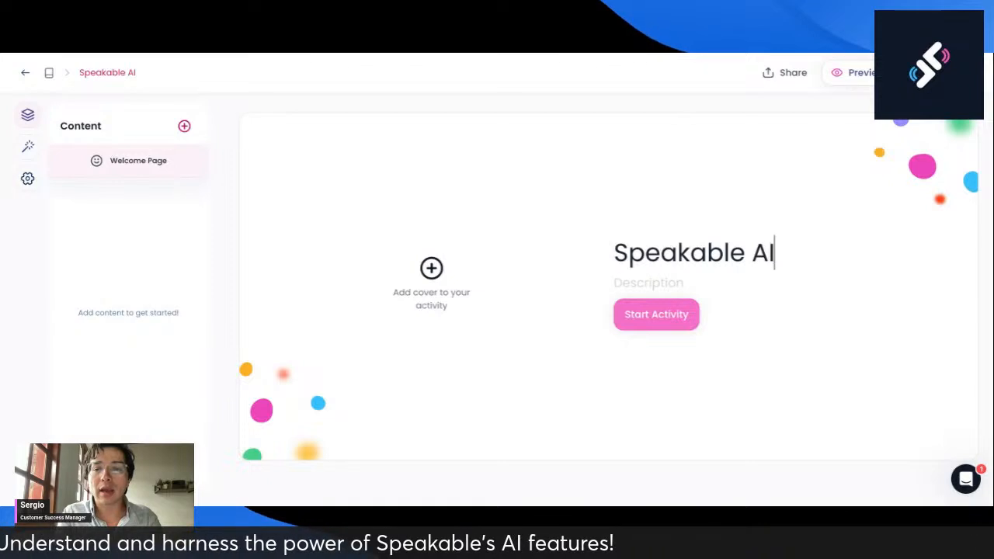
left_click(666, 277)
type("Webinar")
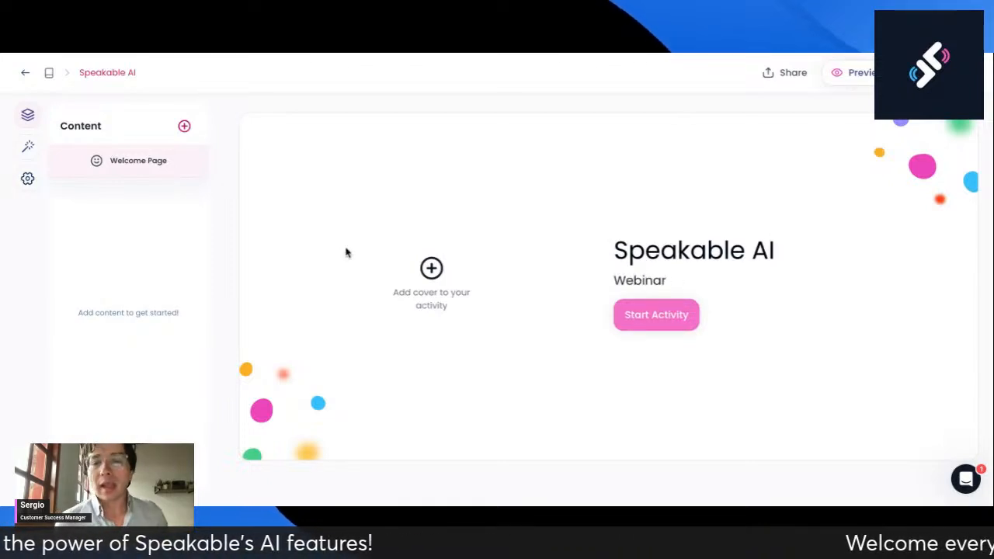
Search Google images for "Chamaleon" and set the green chameleon on a black background as the activity's cover
left_click(444, 275)
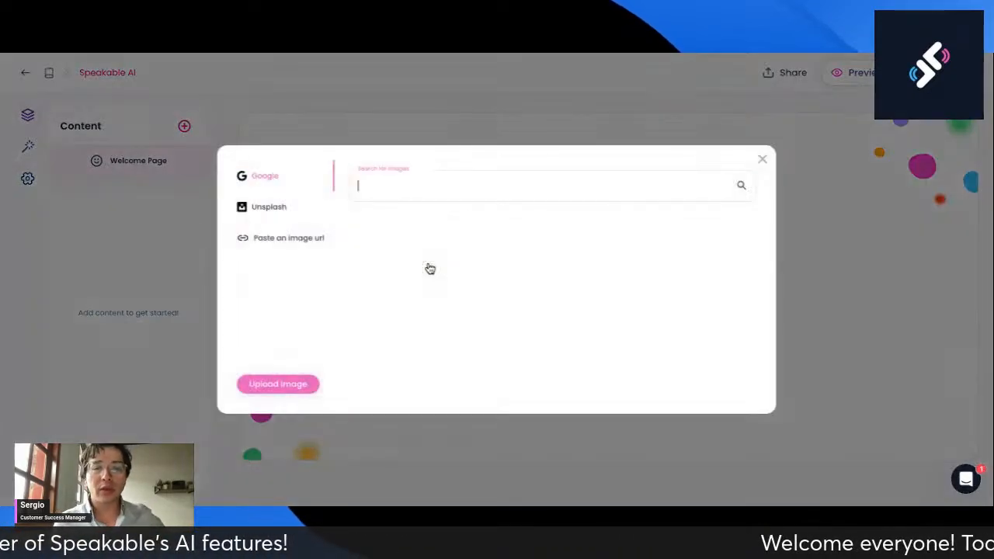
type("Chamaleon")
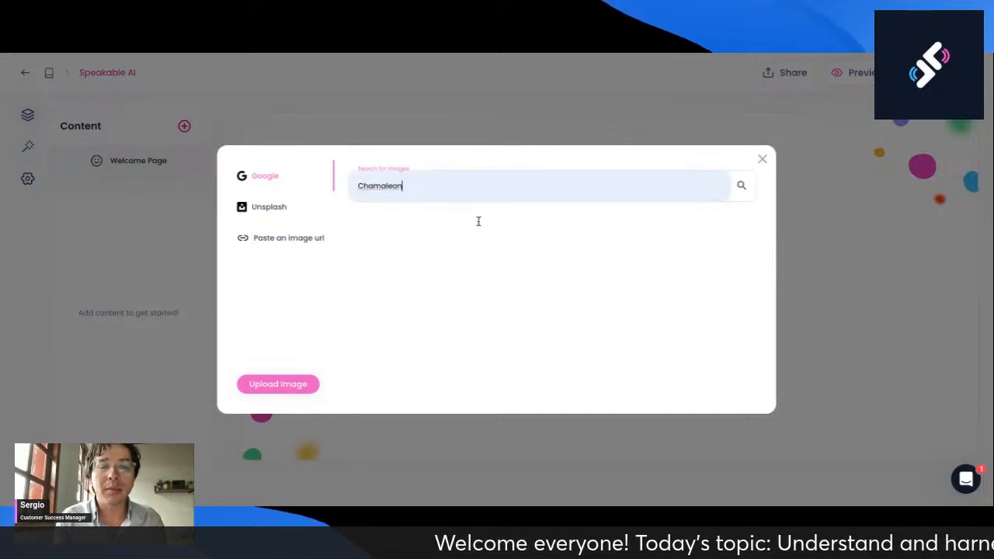
key("Return")
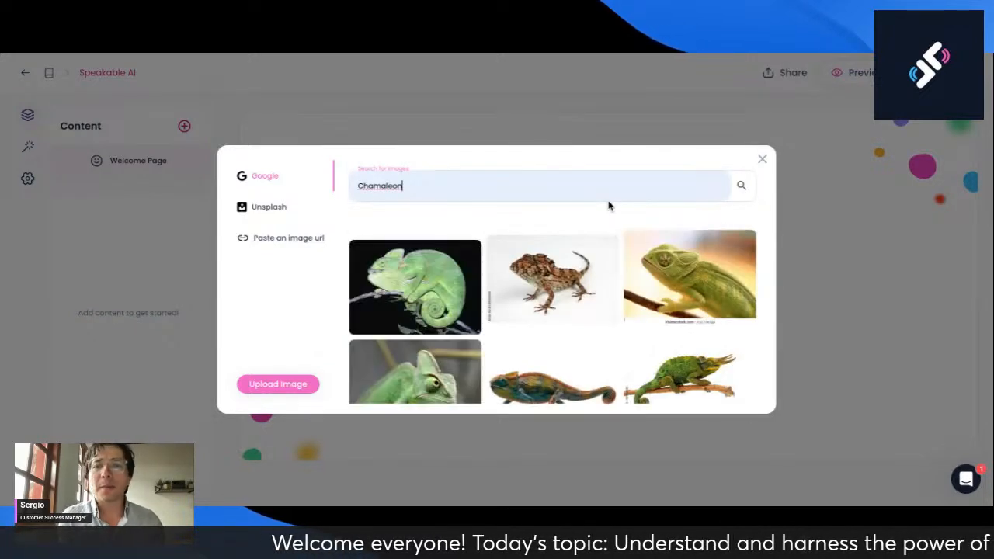
scroll(566, 225, "down", 5)
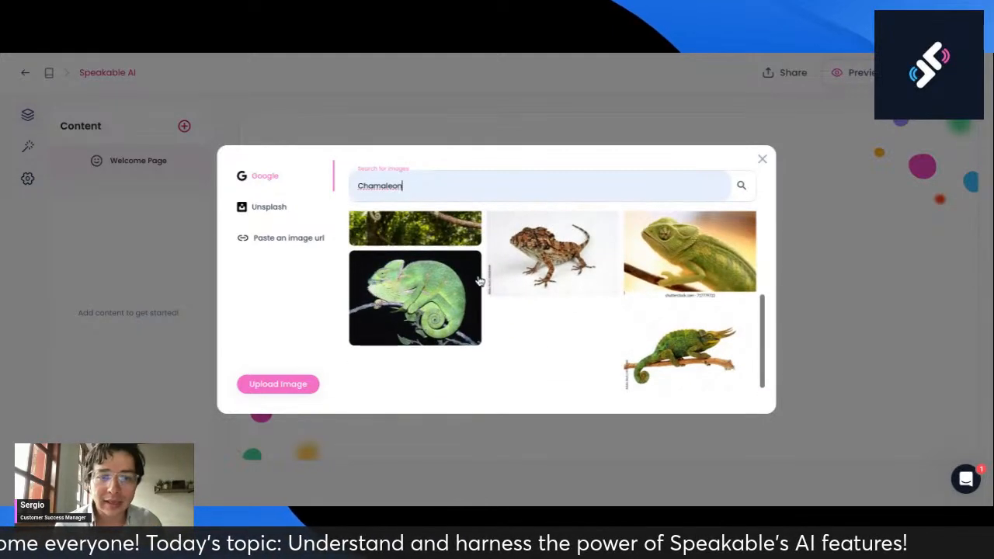
left_click(465, 279)
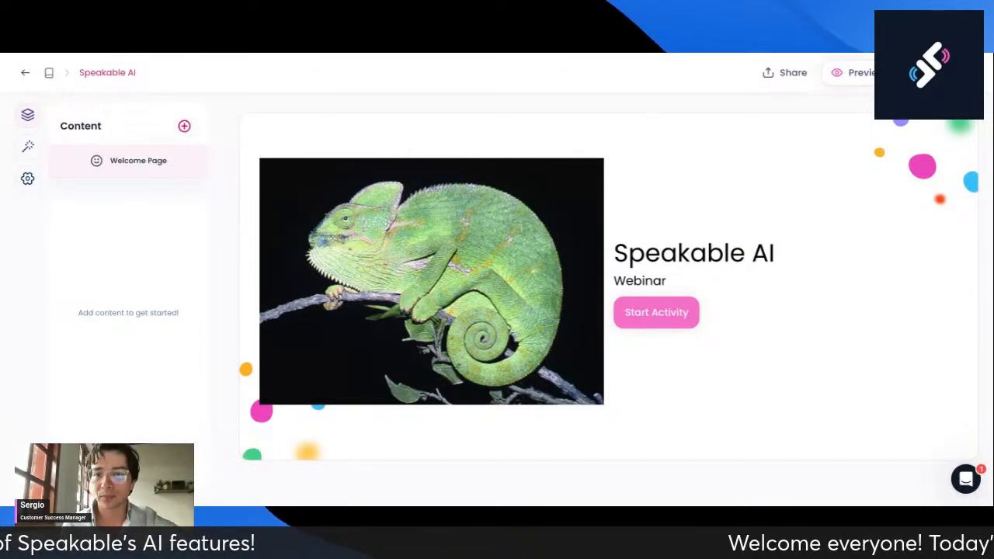
Add a multiple choice question with the prompt "What is the biggest animal in the world?"
left_click(184, 126)
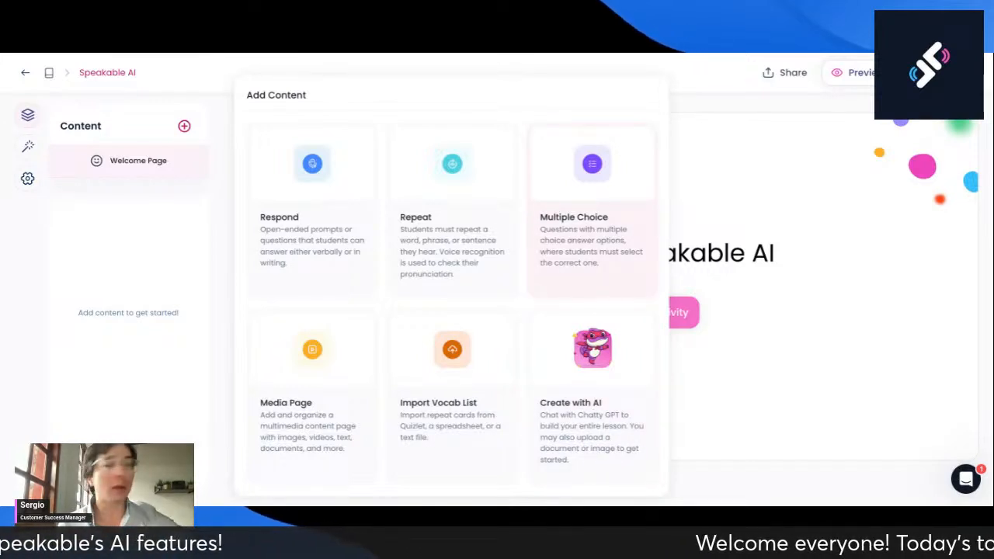
left_click(591, 282)
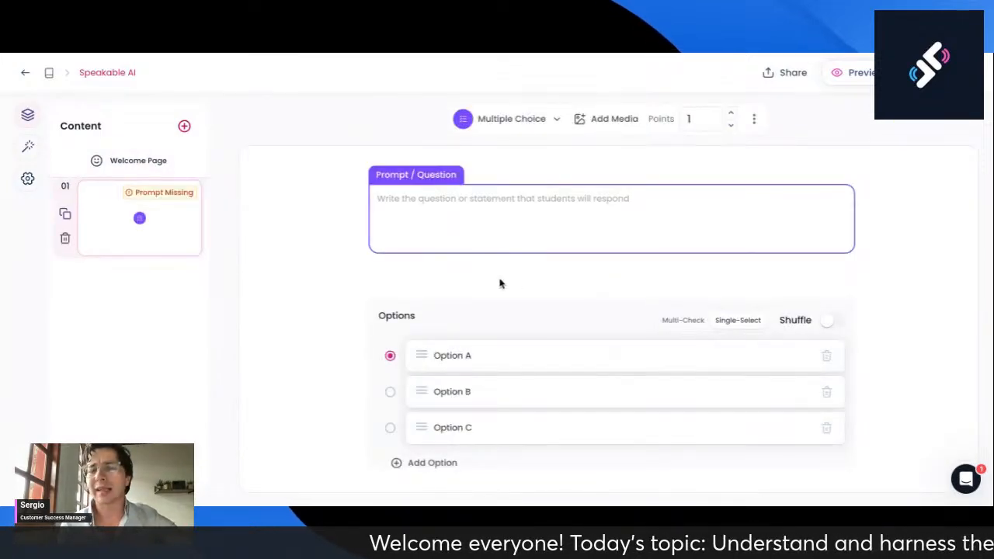
left_click(589, 206)
type("Wh")
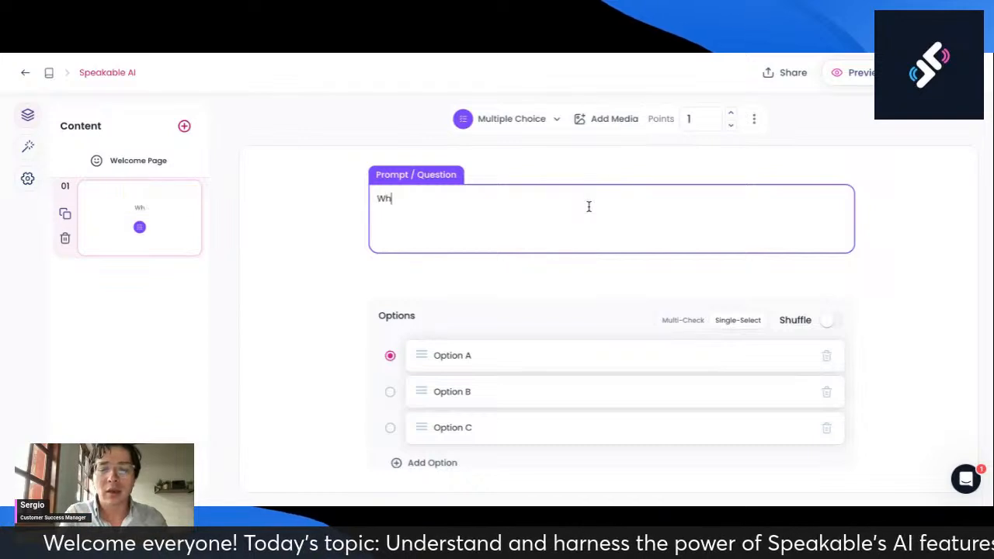
type("at is the bigge")
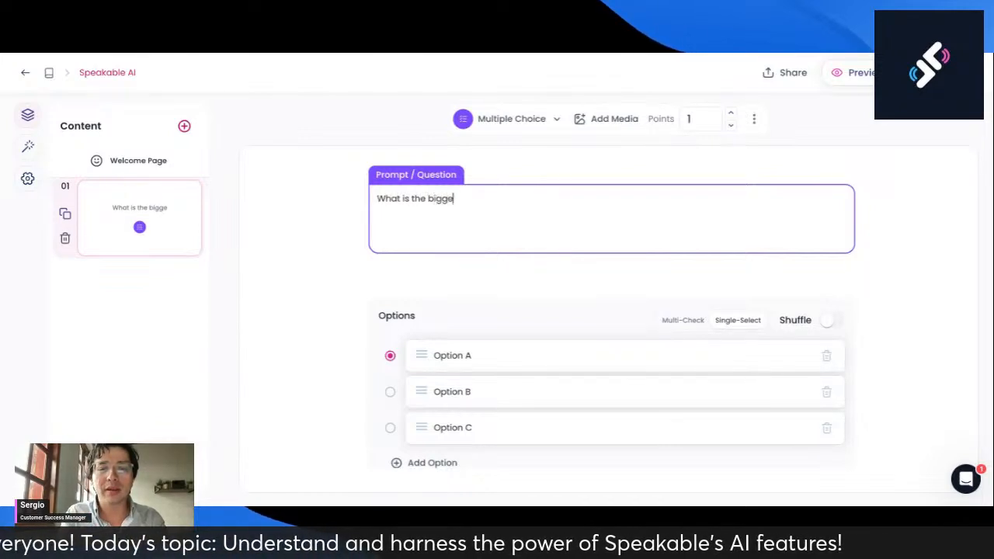
type("st animal in the world?")
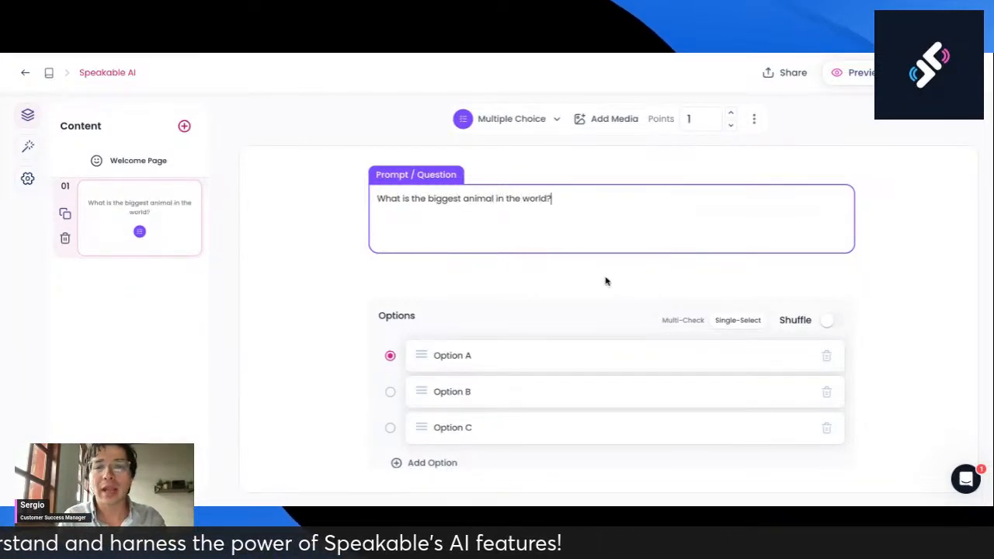
Fill in four answer options for the question: Elephant, Blue Whale, Humpback whale and Ant
scroll(606, 281, "down", 1)
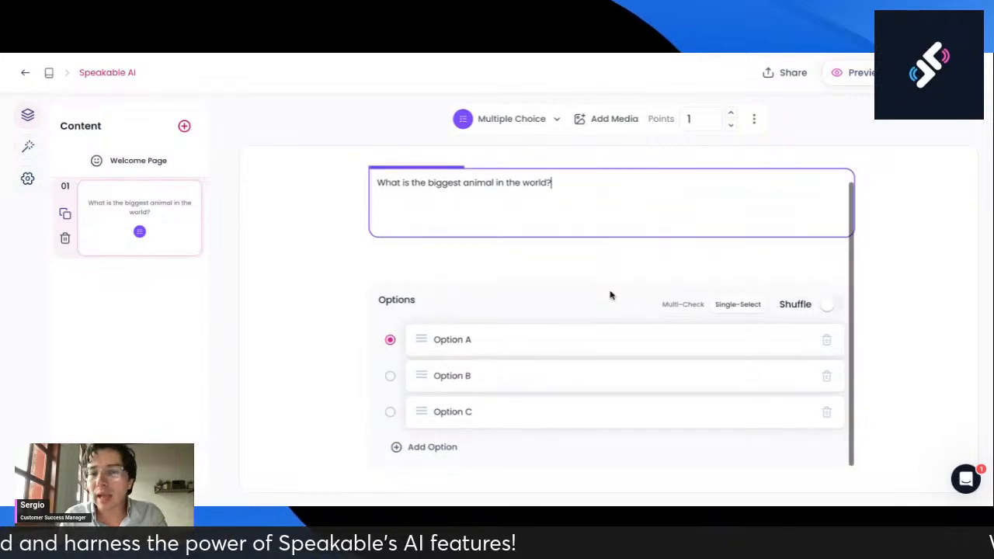
left_click(554, 332)
type("Elefan")
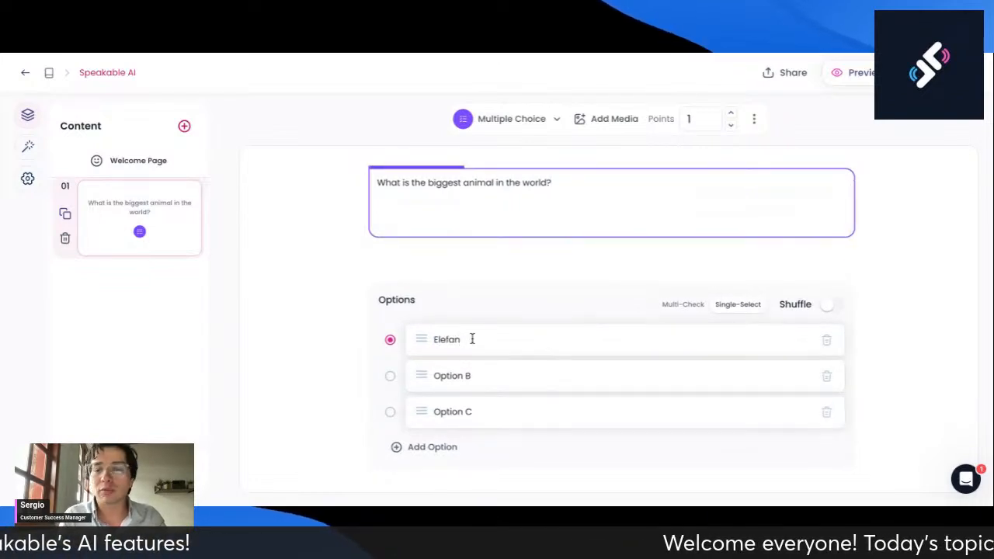
type("tp")
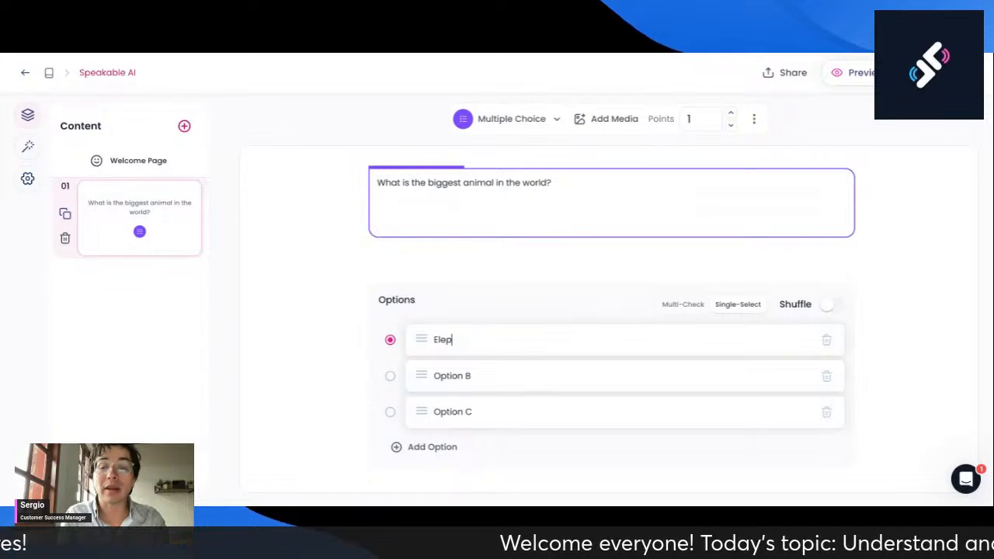
type("hant")
triple_click(464, 375)
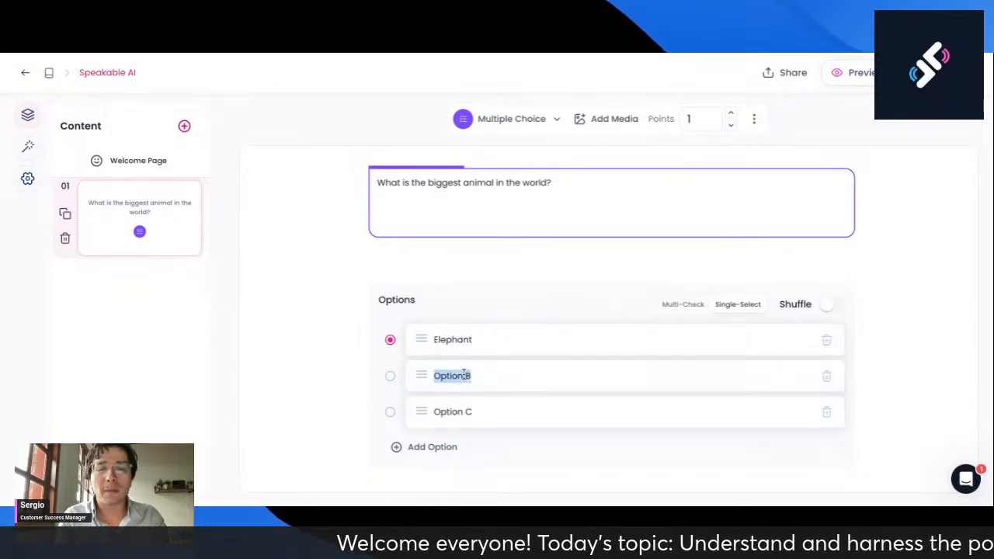
type("Blue Whale")
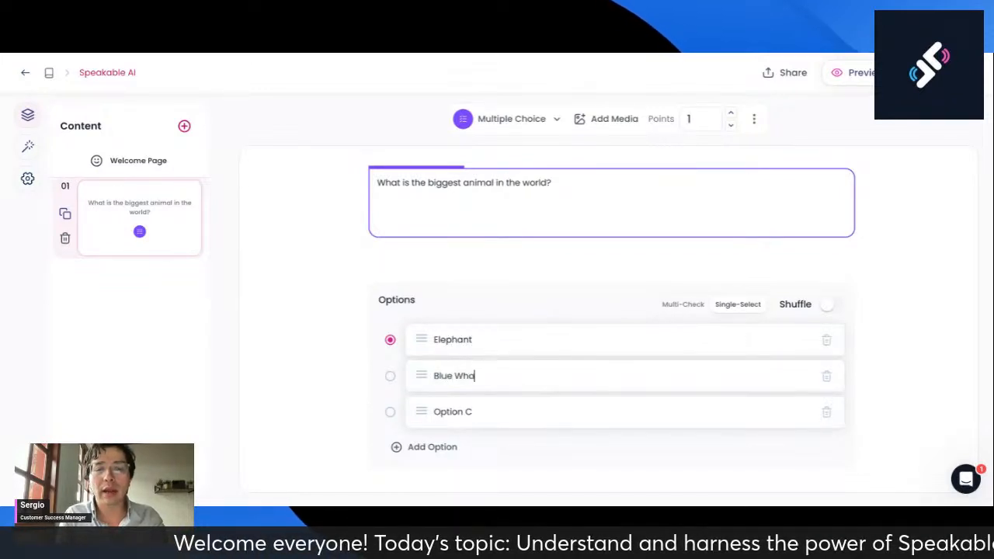
triple_click(471, 412)
type("Humpback whale")
left_click(397, 451)
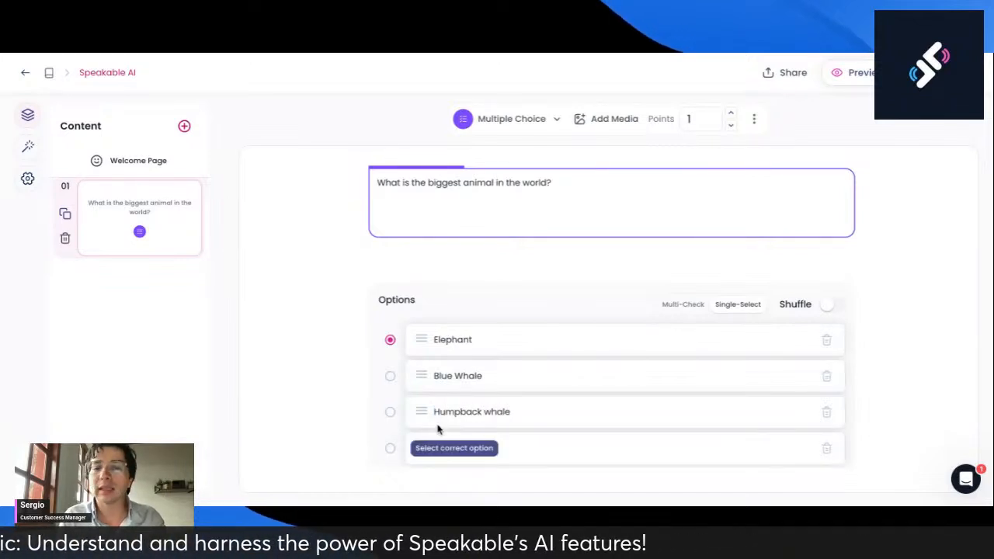
triple_click(532, 414)
type("Ant")
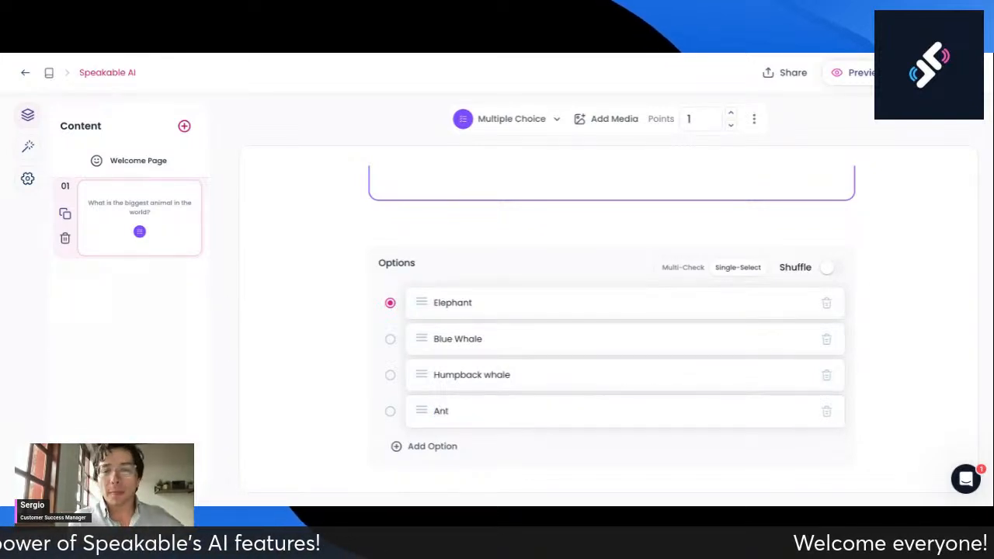
Mark Blue Whale as the correct answer to the question
scroll(547, 247, "up", 1)
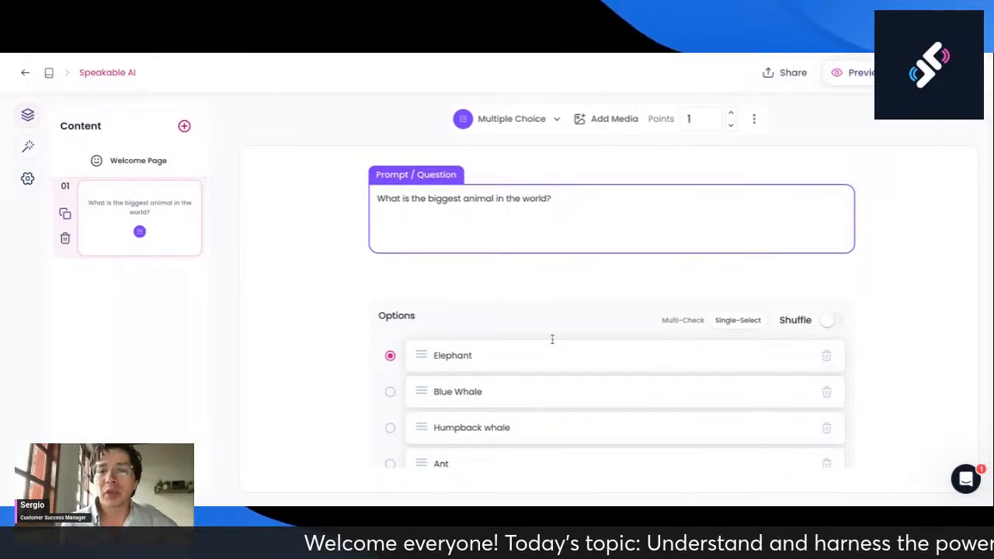
scroll(567, 343, "down", 1)
left_click(389, 360)
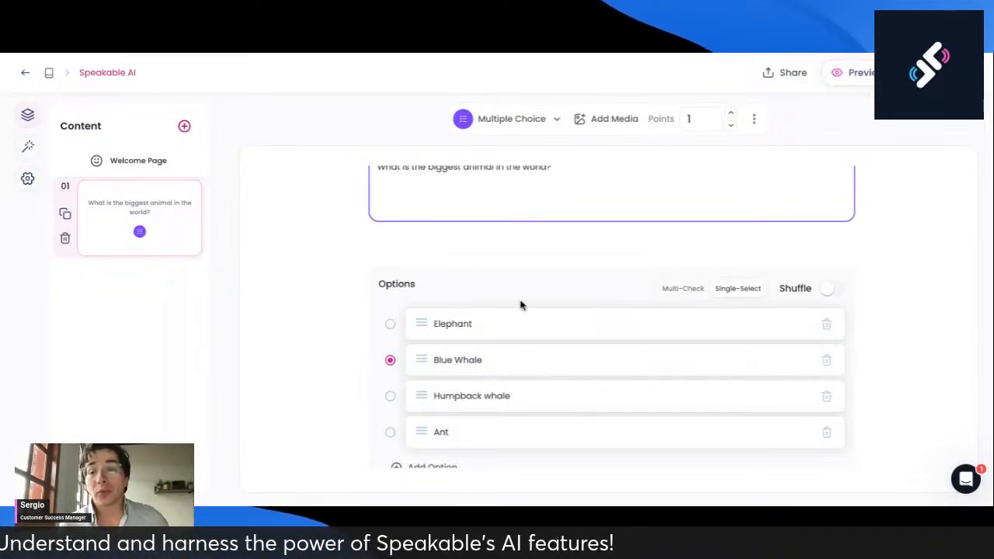
Try multi-check mode with Elephant, Blue Whale and Humpback whale as correct answers, and return to single-select
left_click(693, 294)
left_click(390, 359)
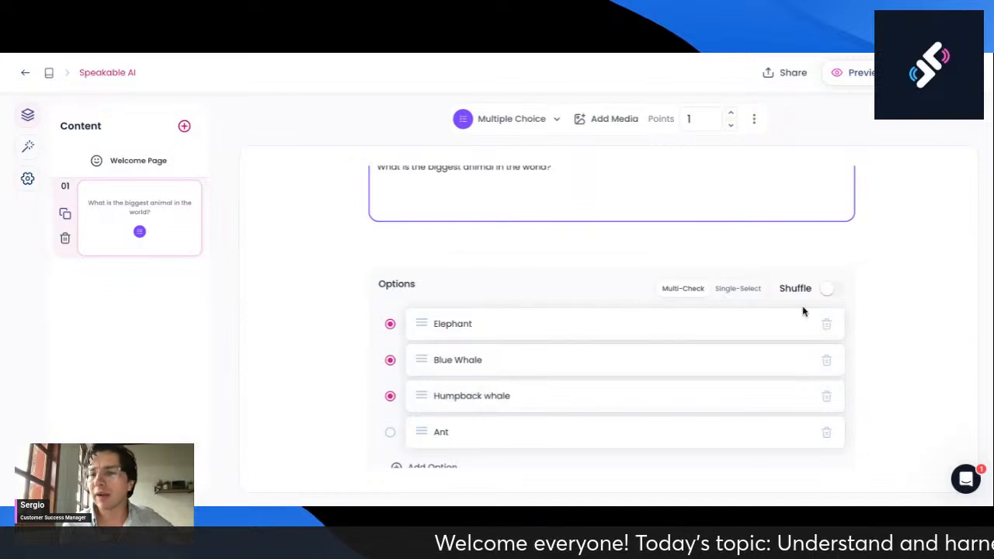
left_click(750, 294)
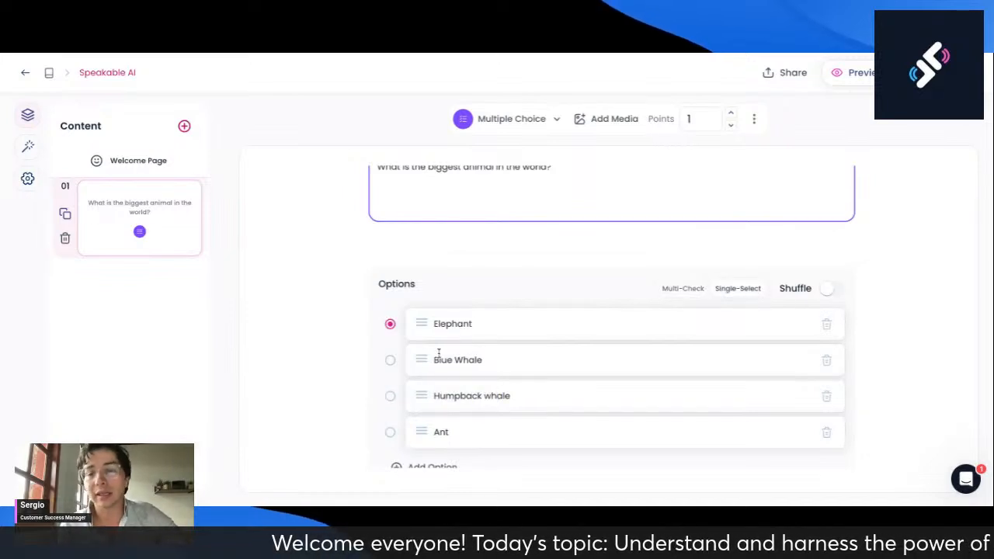
Reselect Blue Whale as the correct answer and turn on shuffling of the answer options
left_click(389, 359)
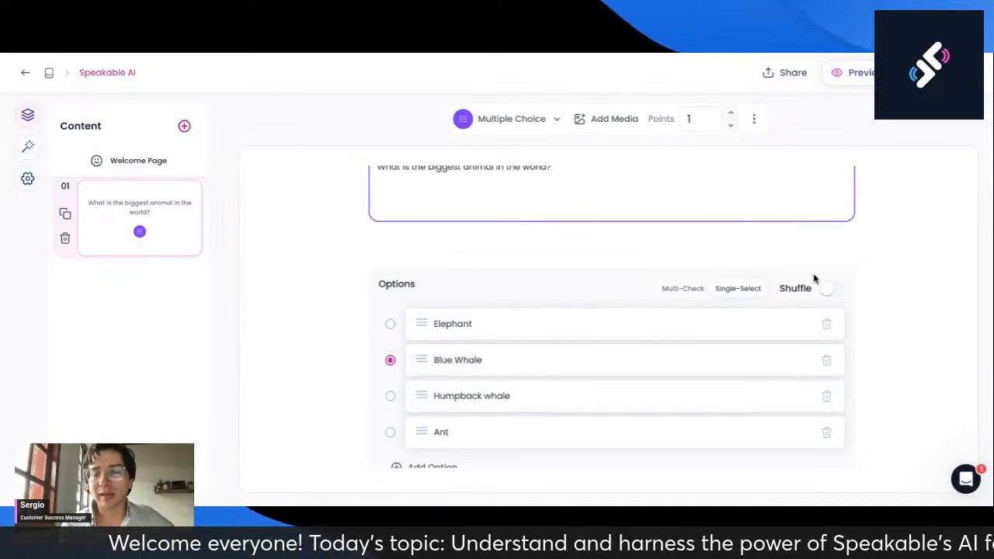
left_click(830, 289)
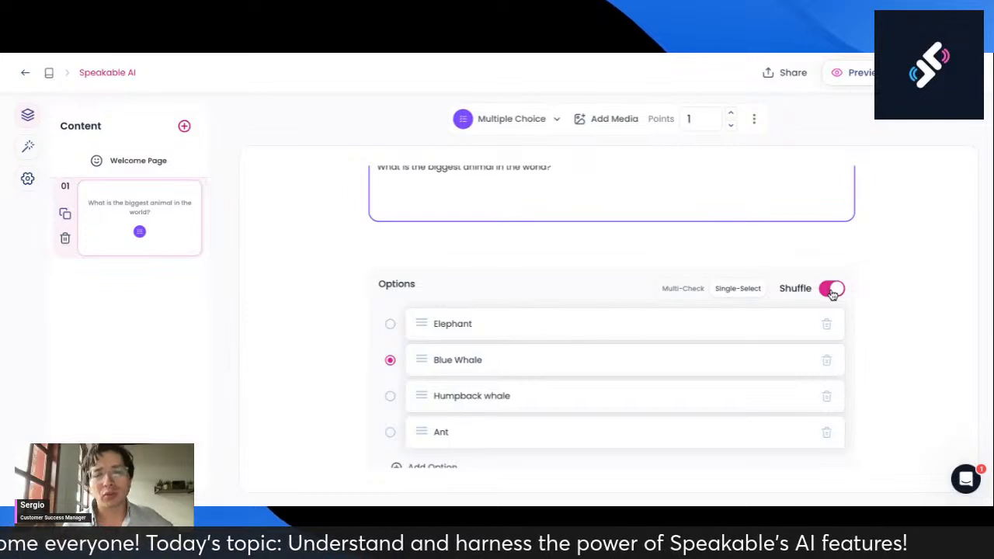
Add an image to the biggest-animal question by searching Google for "blue whale" and choosing the first picture
scroll(505, 276, "up", 2)
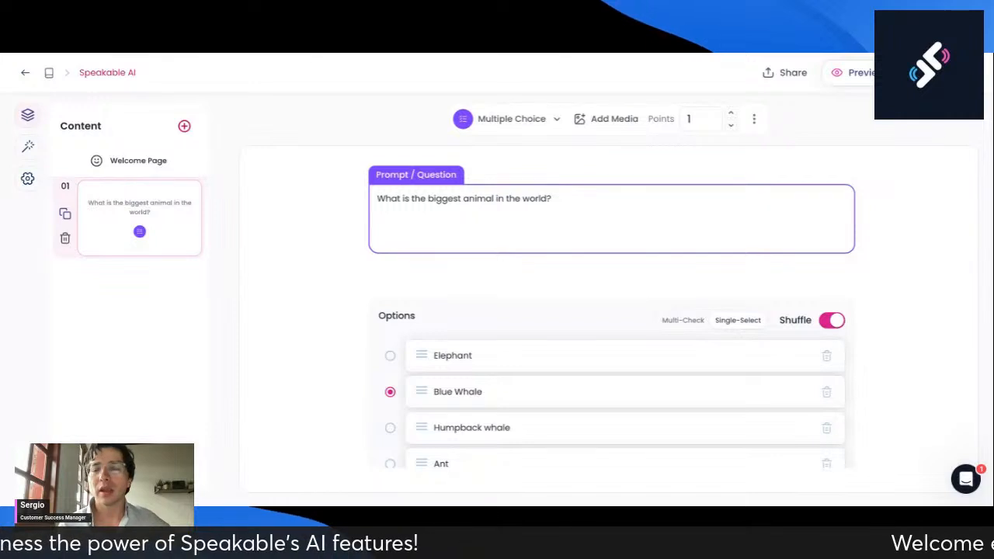
mouse_move(306, 295)
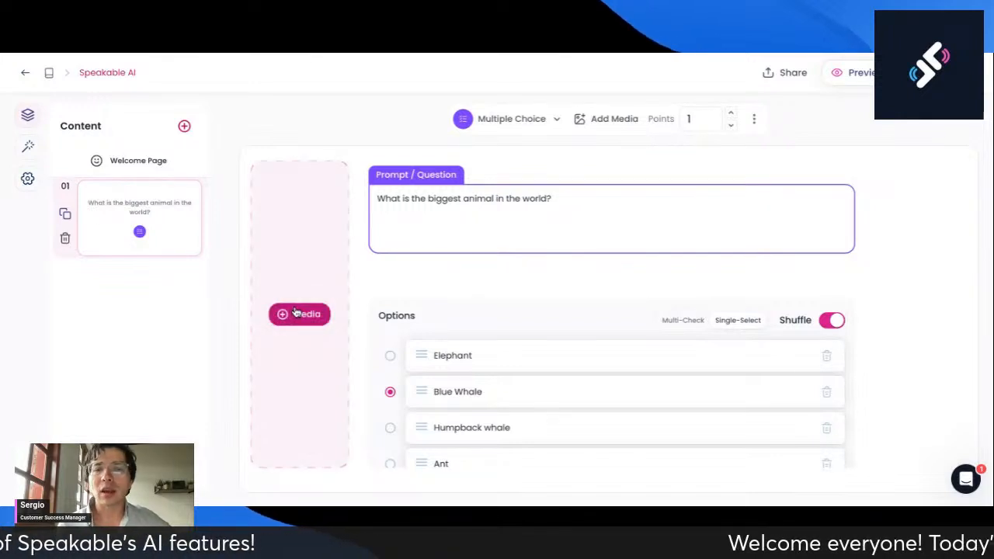
left_click(296, 313)
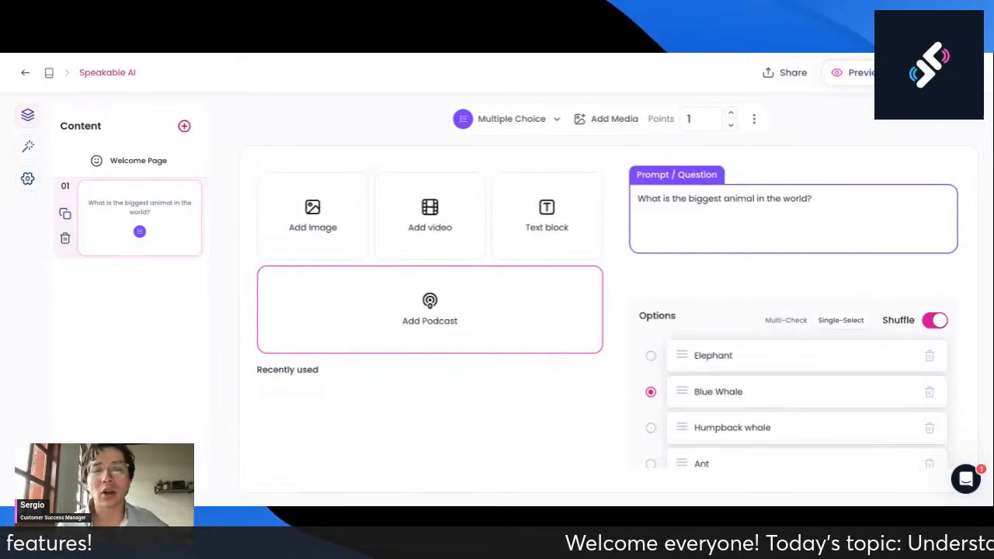
left_click(342, 237)
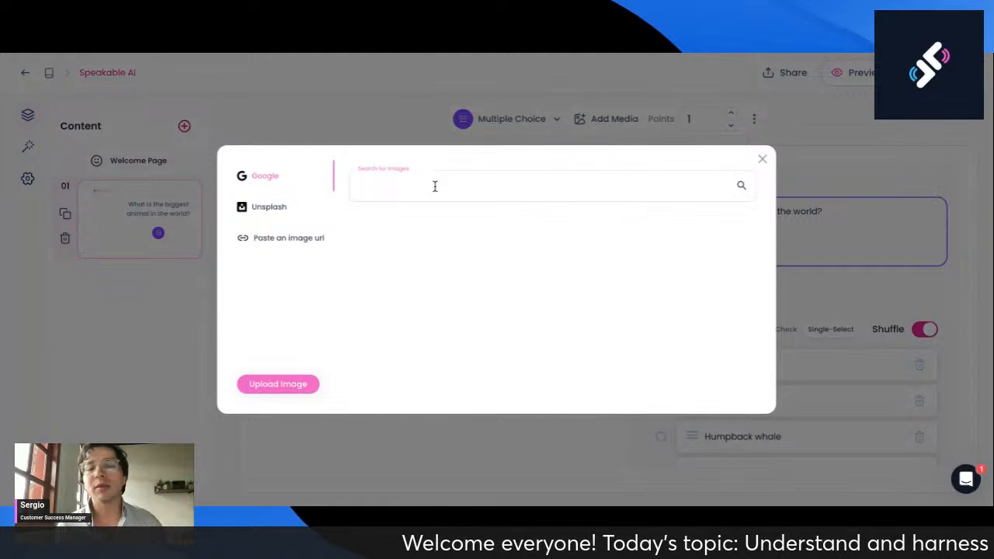
type("blue whale")
key("Return")
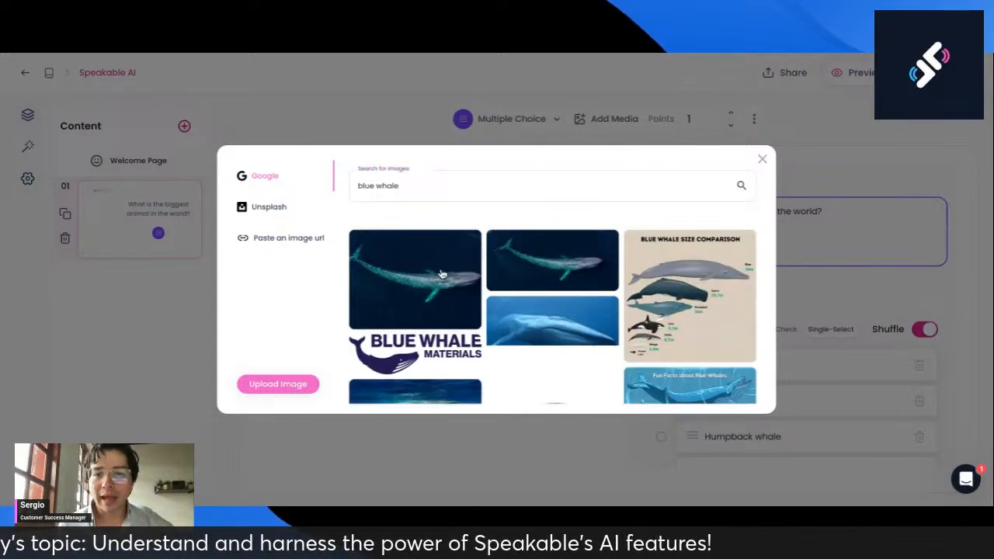
left_click(439, 275)
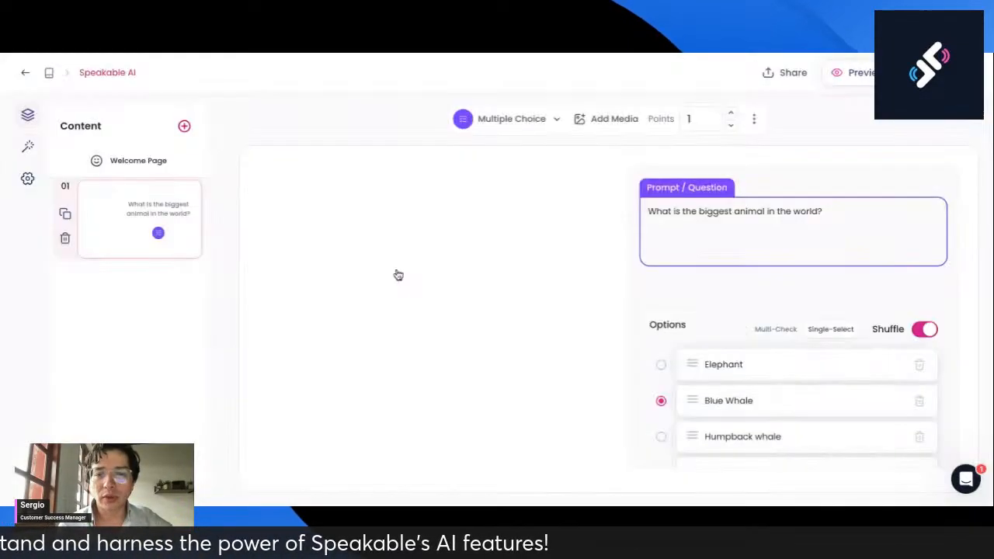
left_click_drag(539, 257, 623, 261)
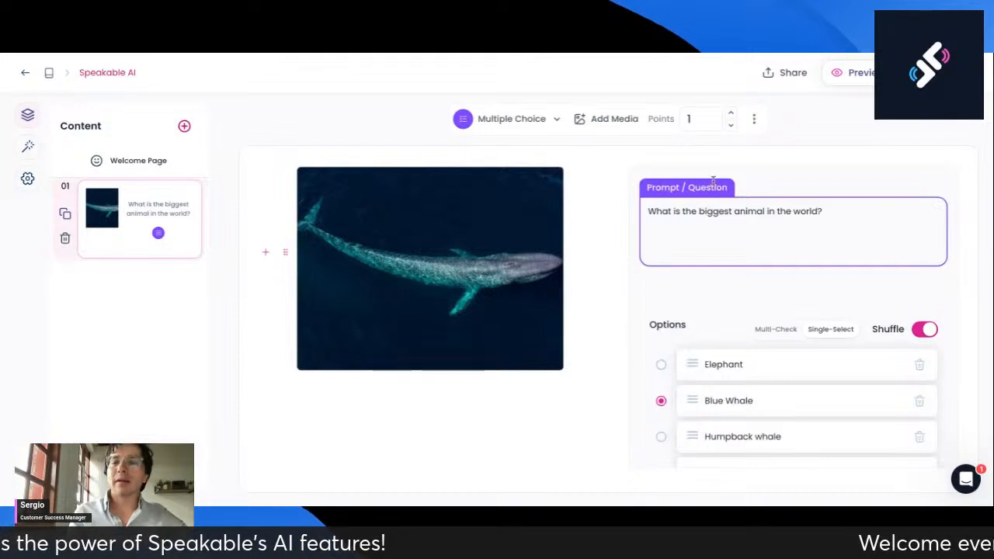
Preview the question as a student, answer it with Blue Whale, and return to the builder
left_click(877, 73)
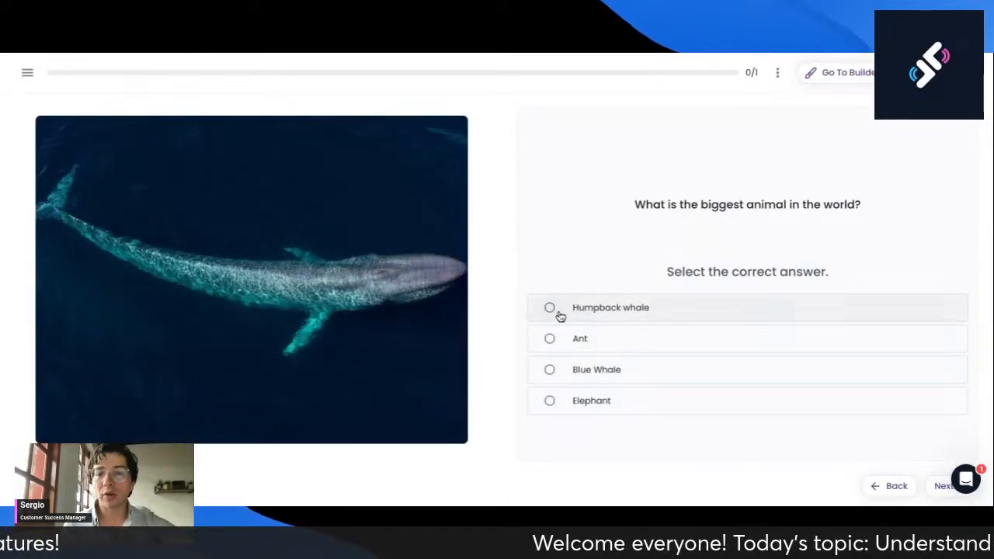
left_click(551, 311)
left_click(550, 372)
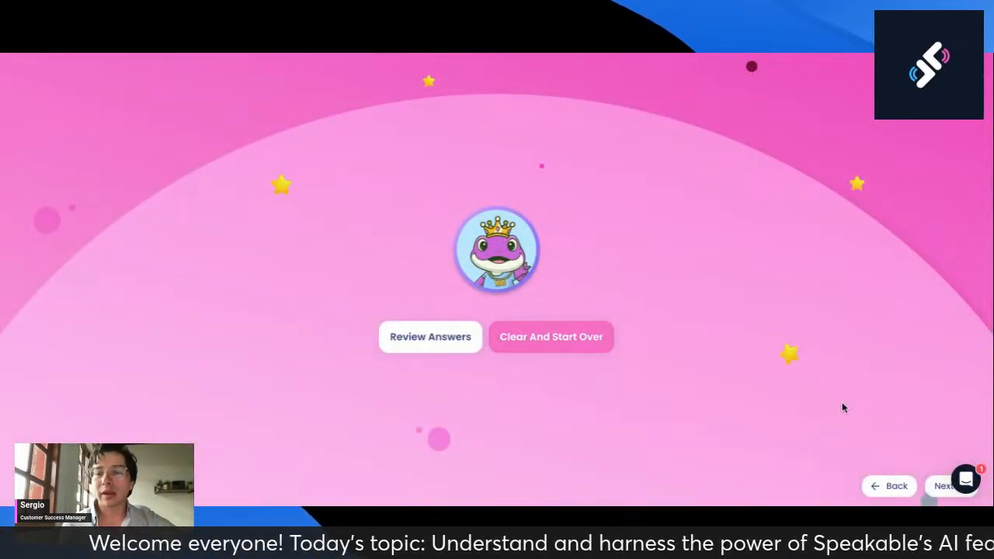
left_click(890, 486)
left_click(854, 72)
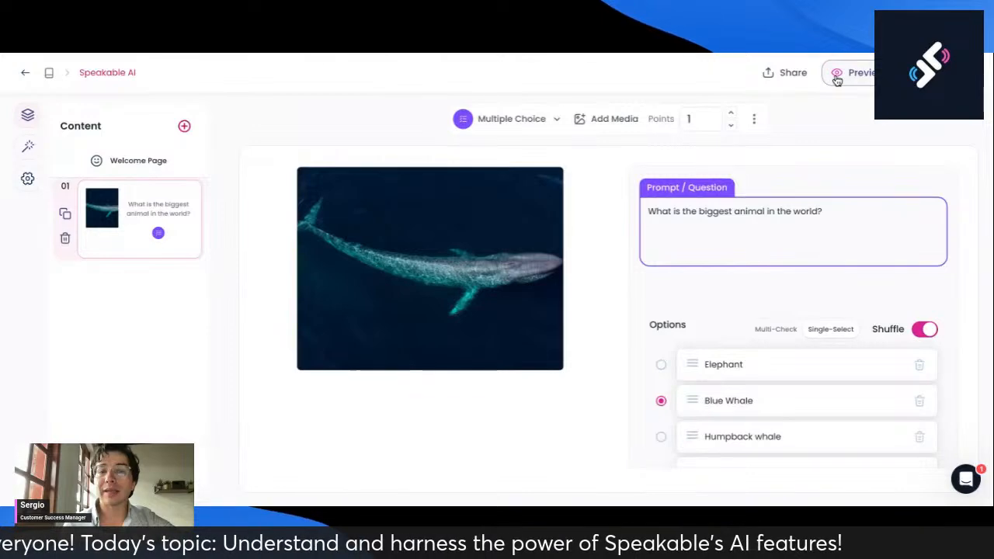
Add a Repeat card with the phrase "The blue whale is the biggest animal in the world." and play its audio
left_click(185, 127)
left_click(398, 225)
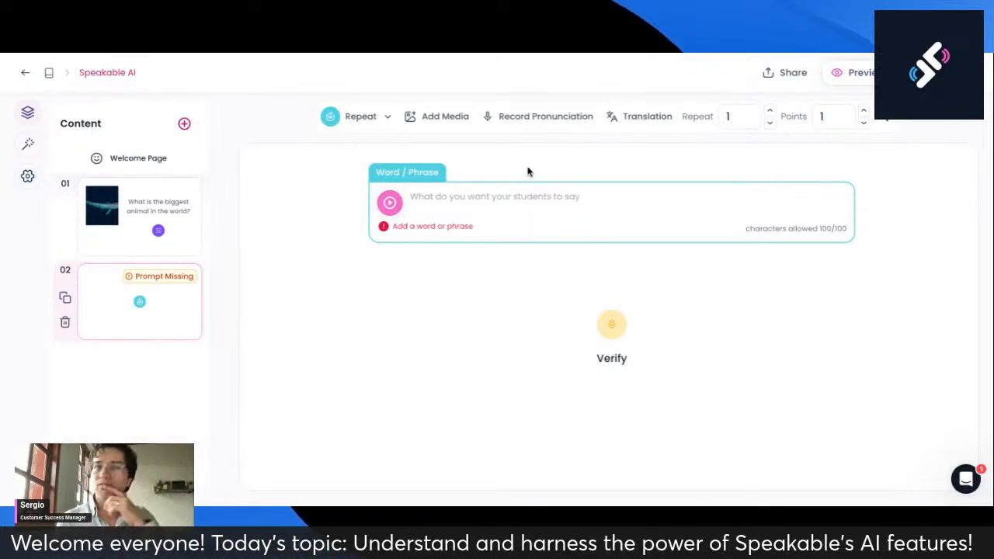
left_click(521, 201)
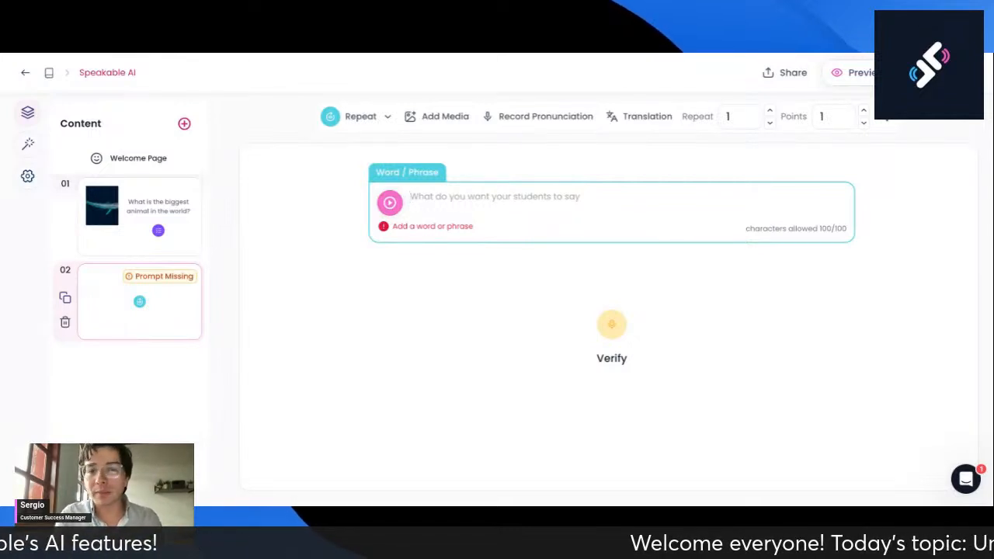
type("The bl")
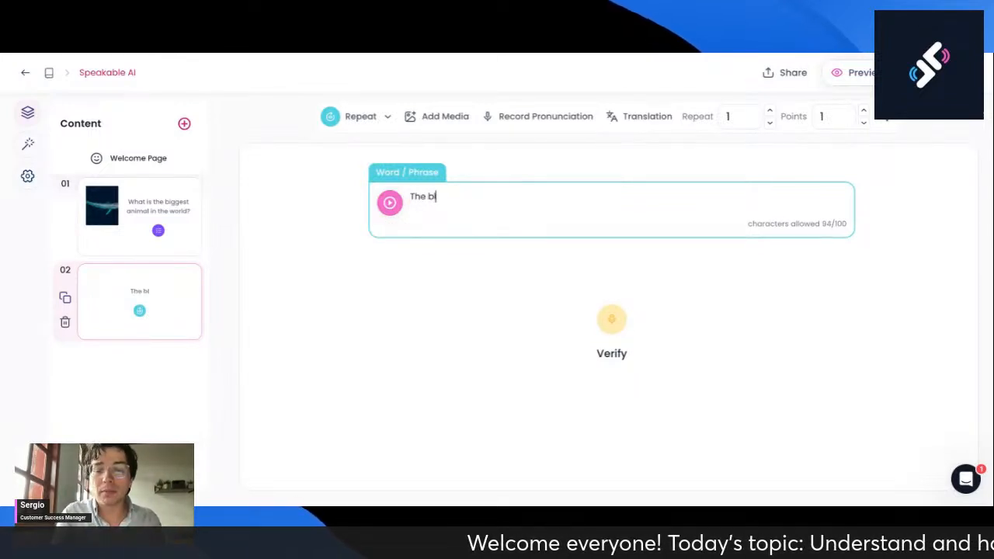
type("ue whale is ")
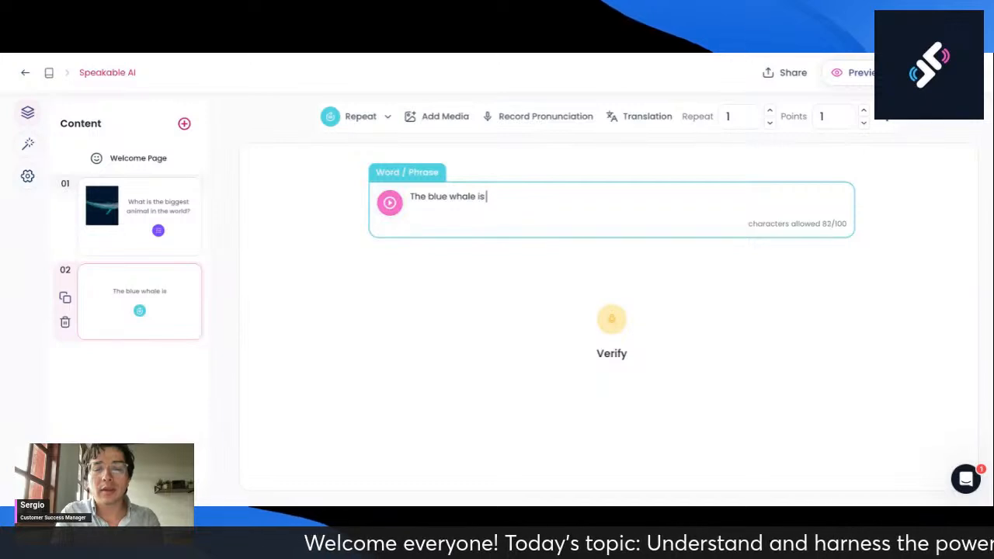
type("the biggest a")
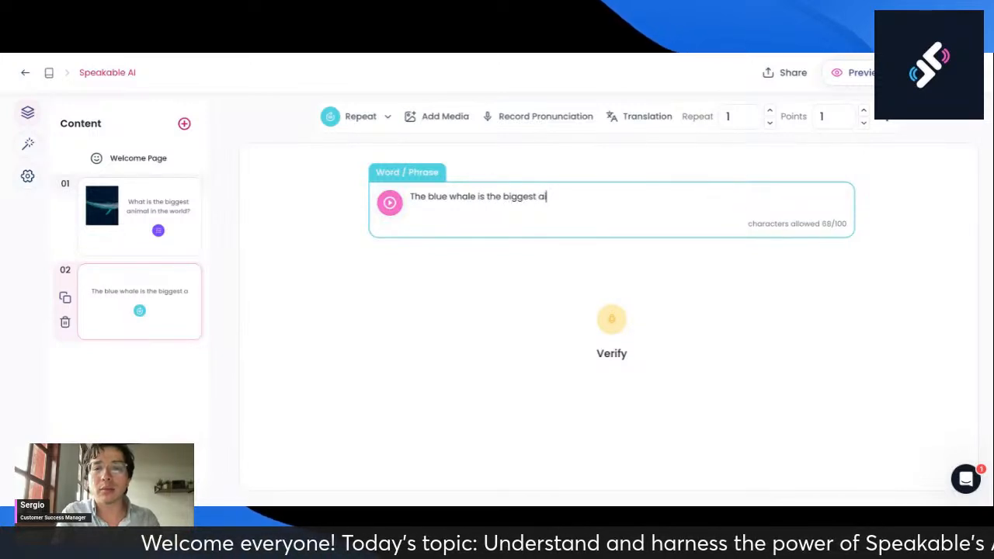
type("nimal in the")
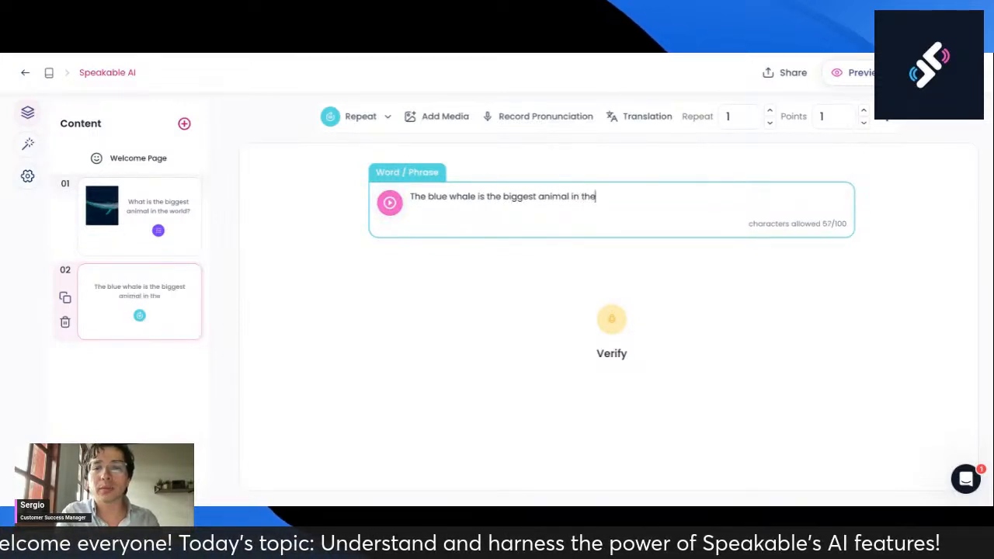
type(" world.")
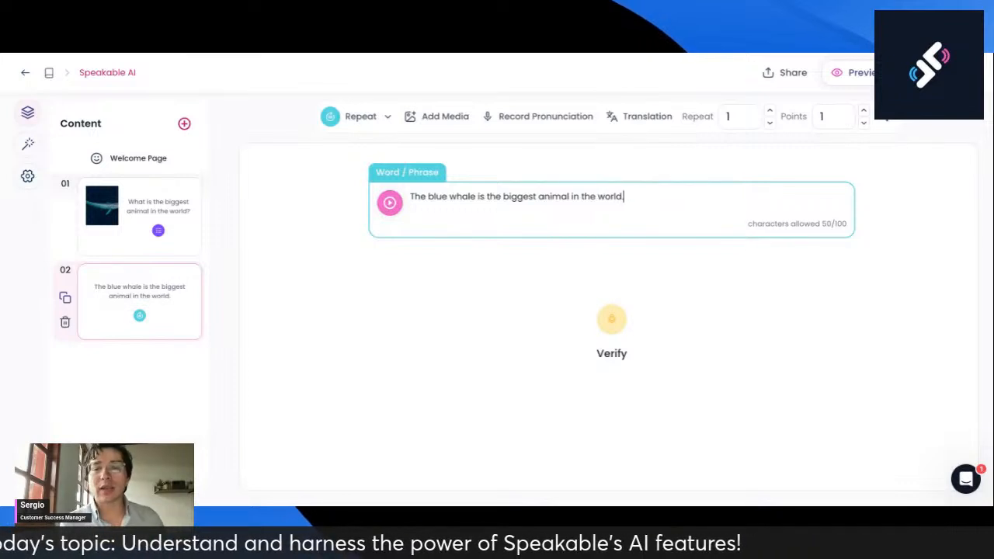
left_click(390, 204)
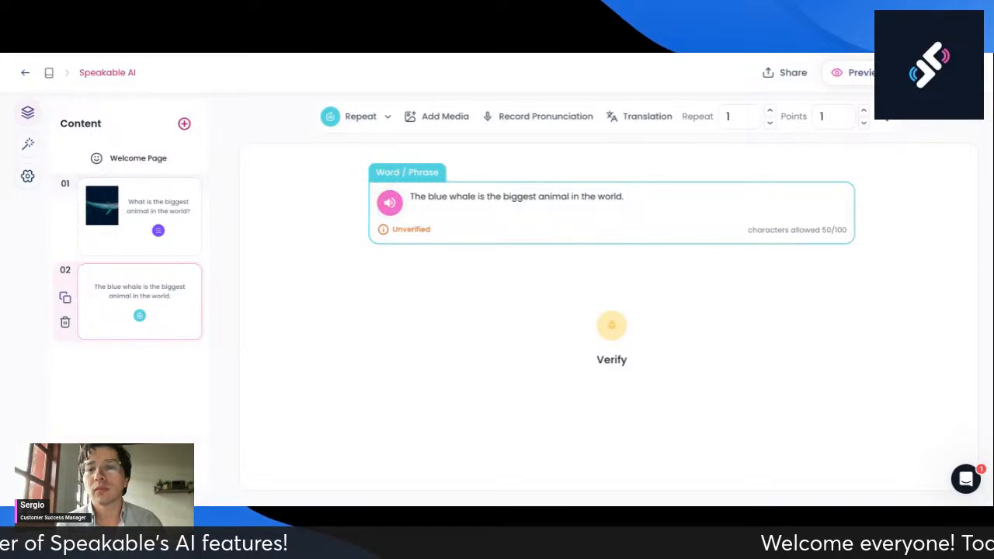
Set the default text-to-speech voice for repeat cards to Salli - US English and play the card's phrase again
left_click(28, 178)
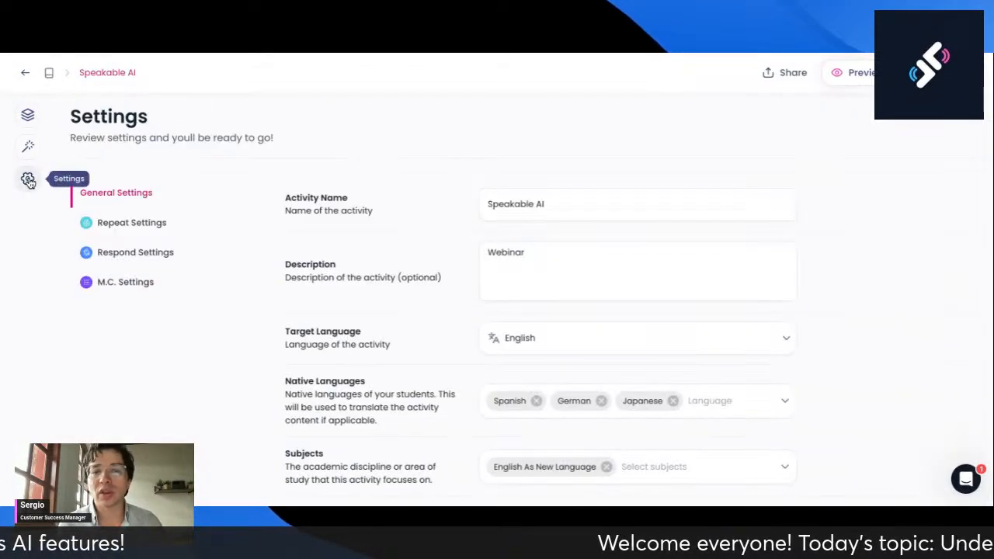
left_click(120, 226)
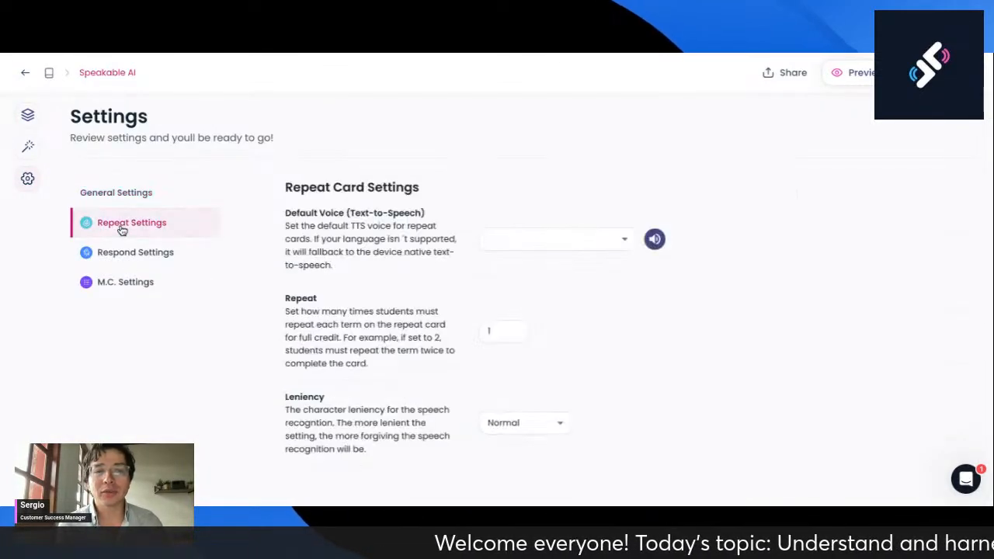
left_click(580, 240)
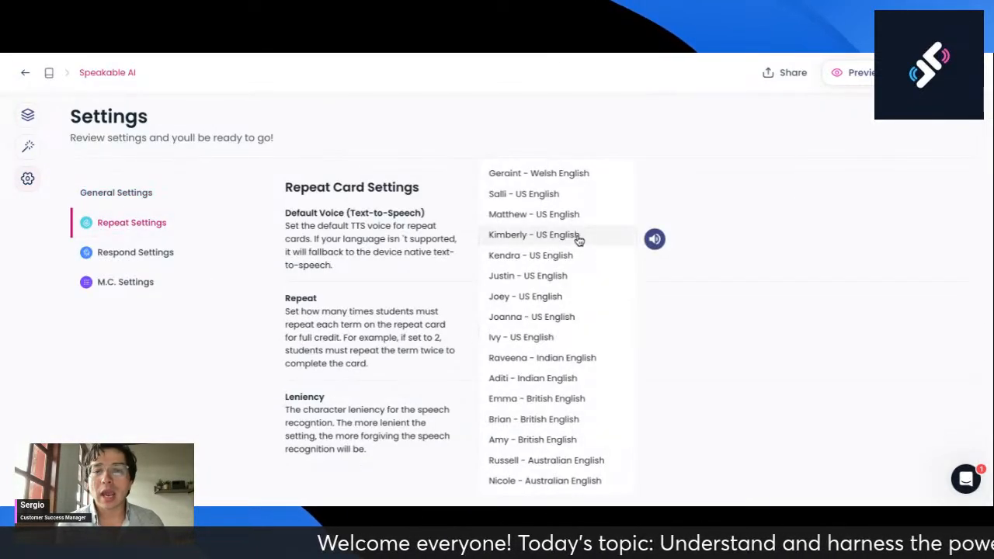
left_click(532, 194)
left_click(27, 113)
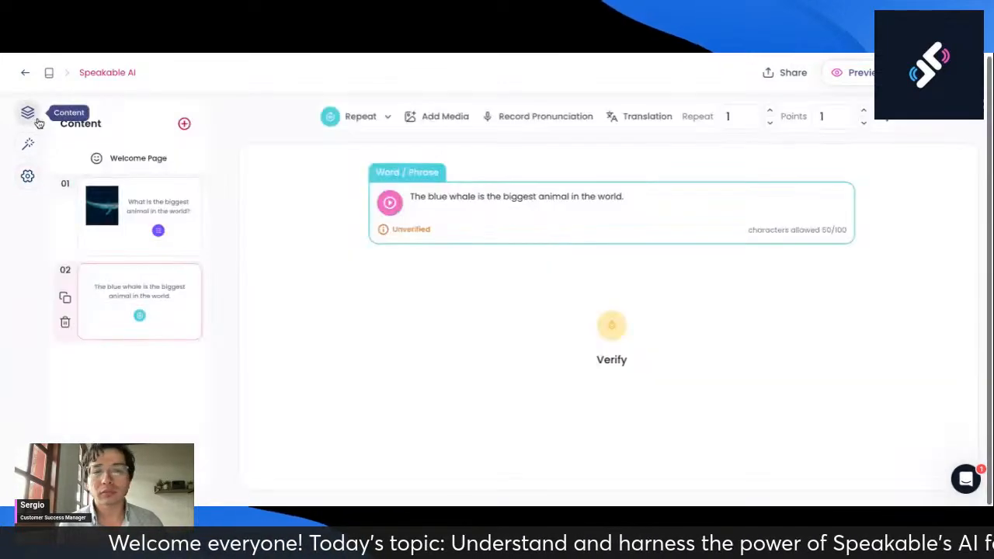
left_click(392, 207)
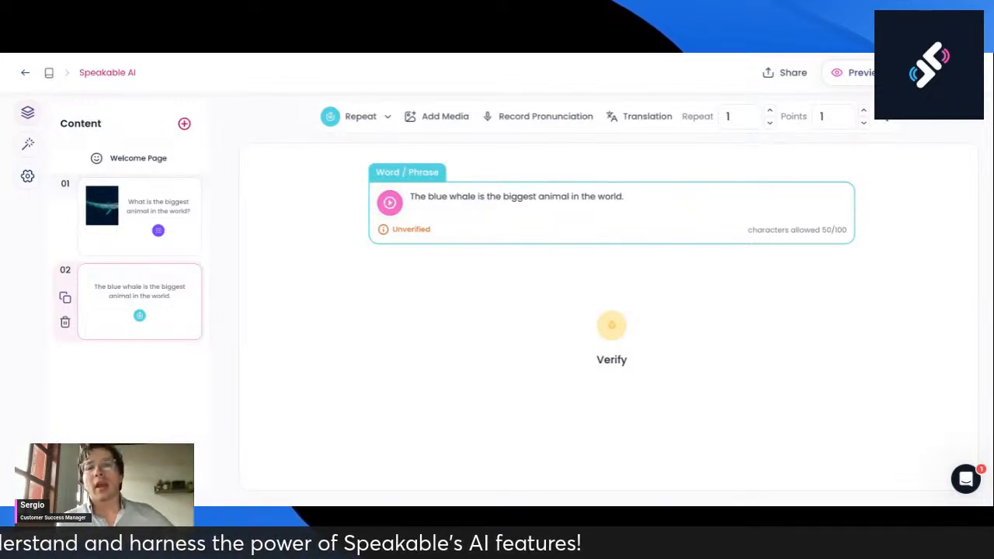
Verify the blue whale phrase by speaking it aloud, and return to the Repeat card in the builder
mouse_move(411, 229)
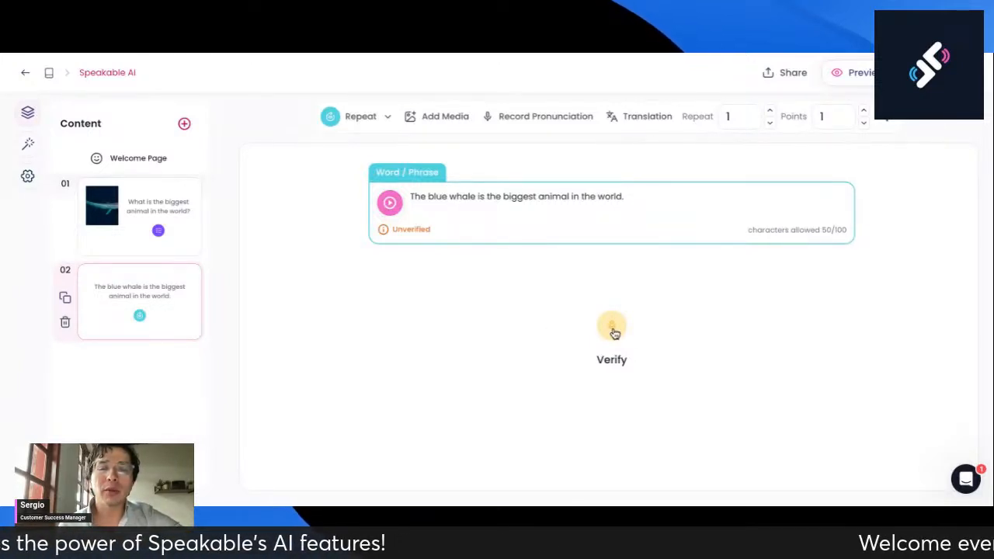
mouse_move(336, 213)
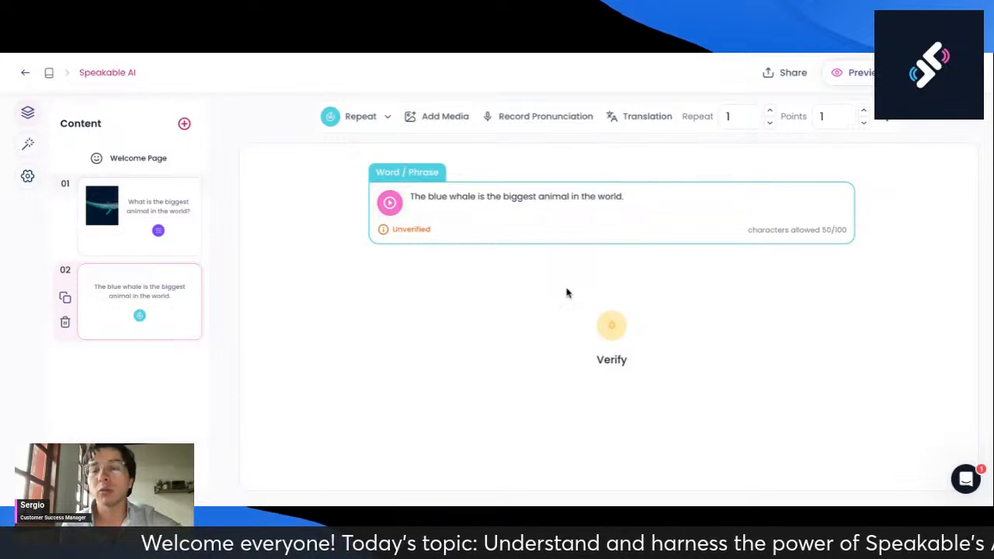
left_click(617, 327)
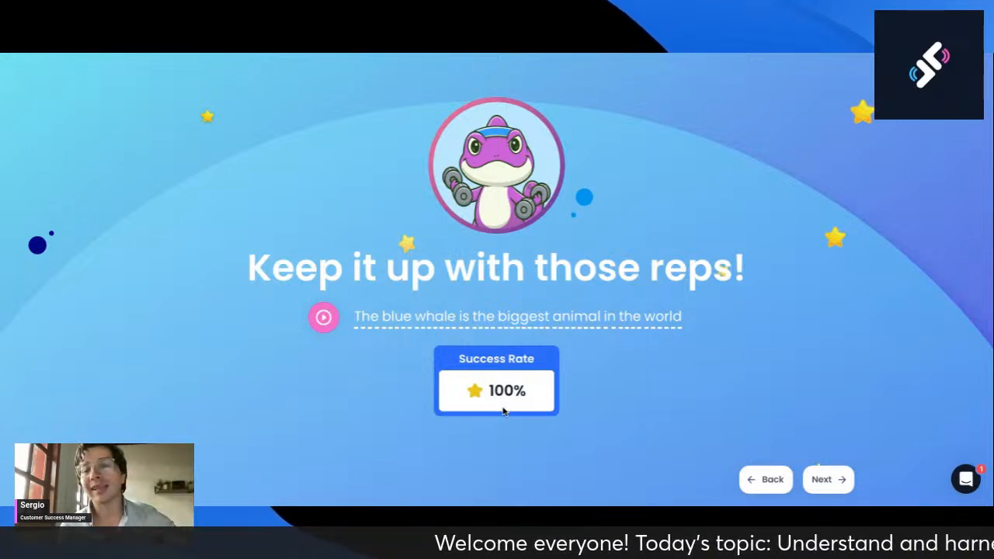
left_click(763, 479)
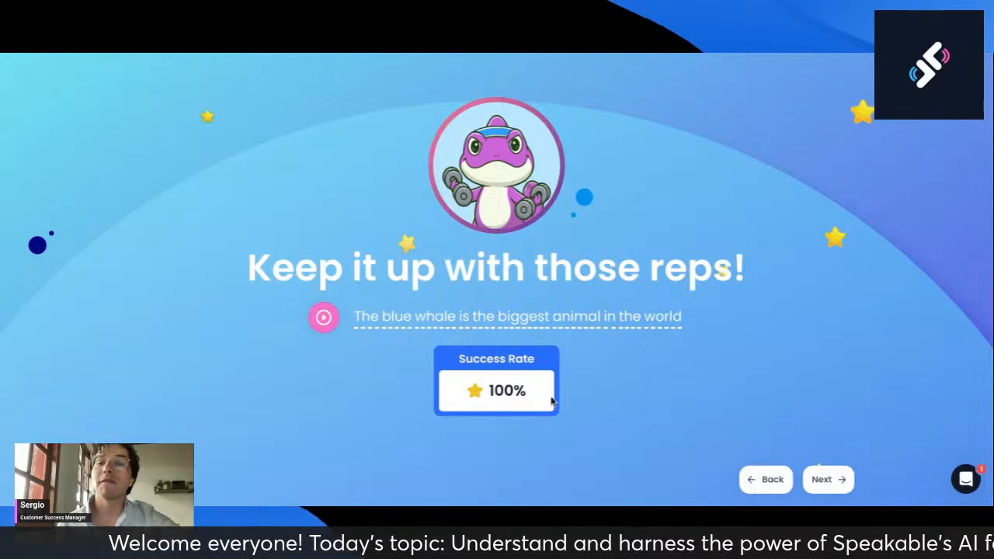
left_click(765, 479)
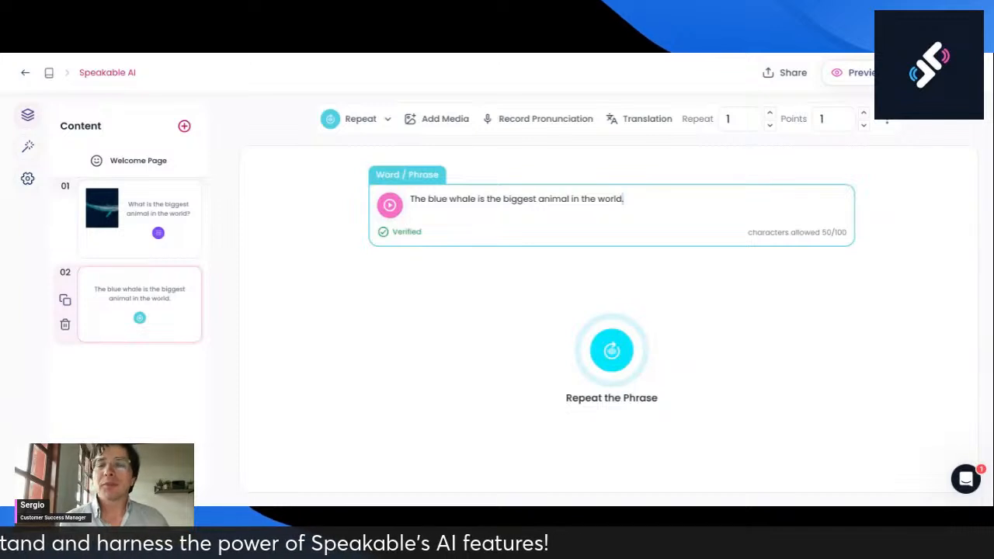
Try C, Read and Reed in turn as the Repeat card's phrase to check each term's verification status
key("ctrl+a")
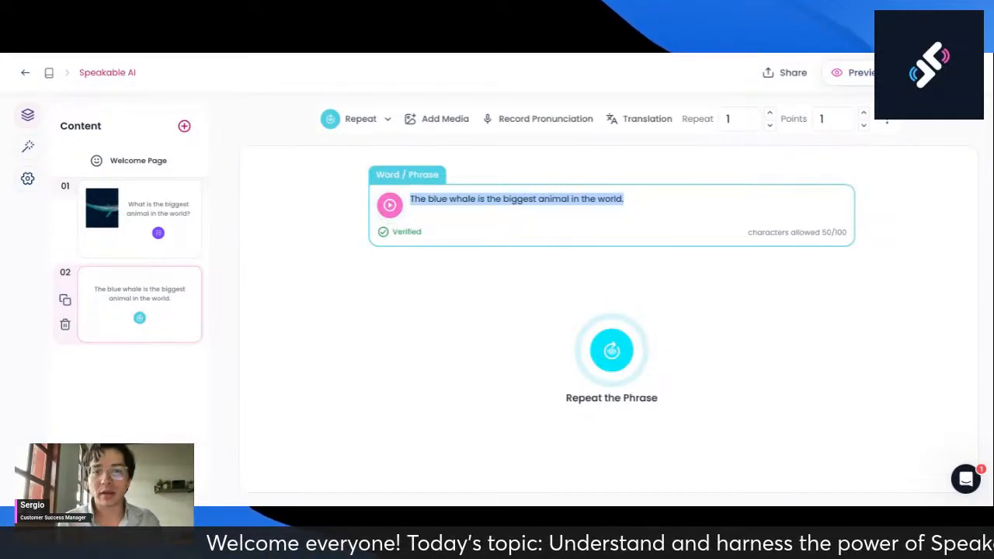
type("C")
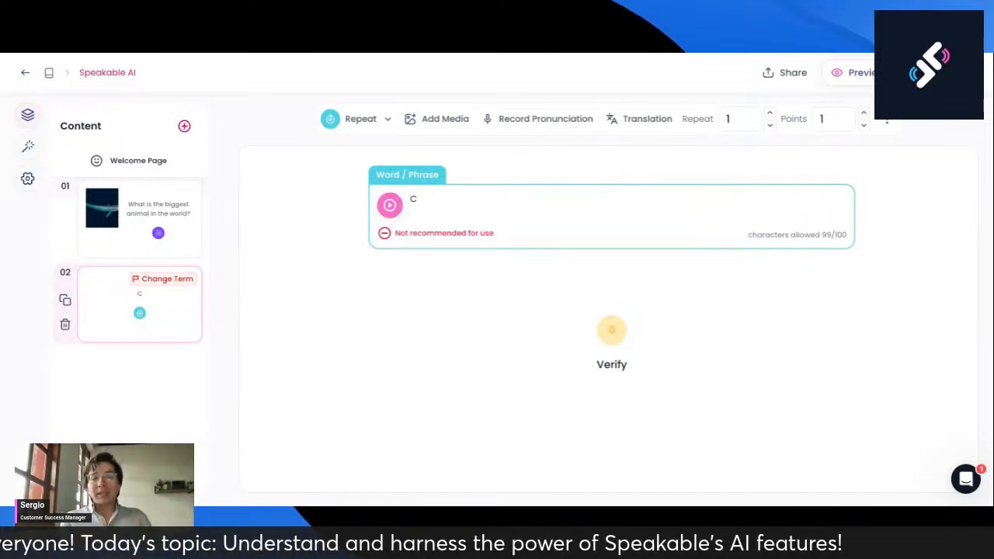
mouse_move(469, 243)
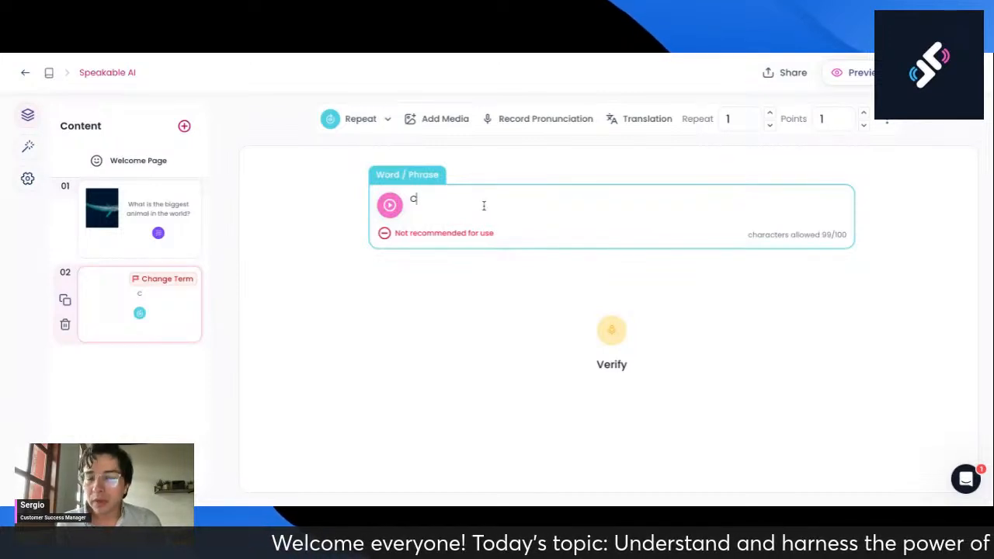
key("BackSpace")
type("R")
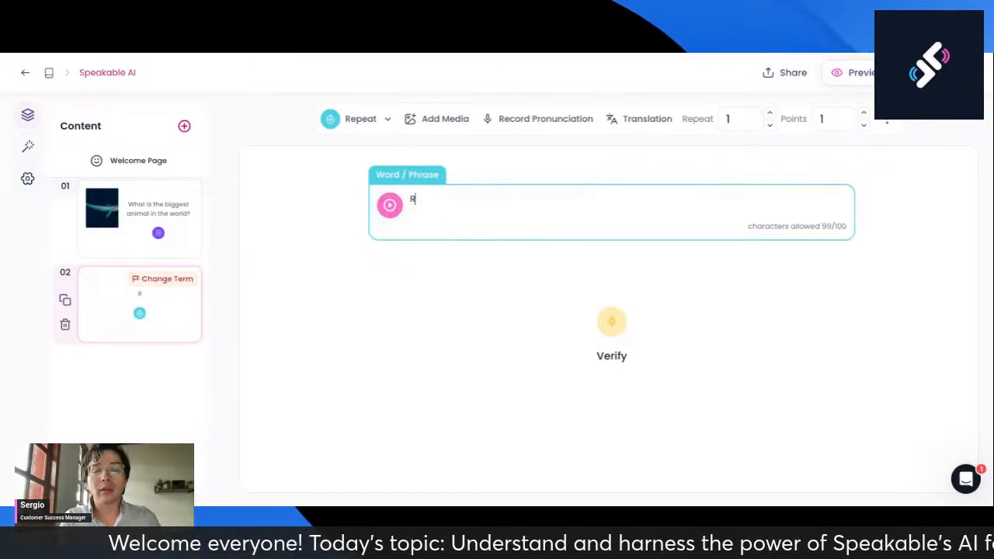
type("ead")
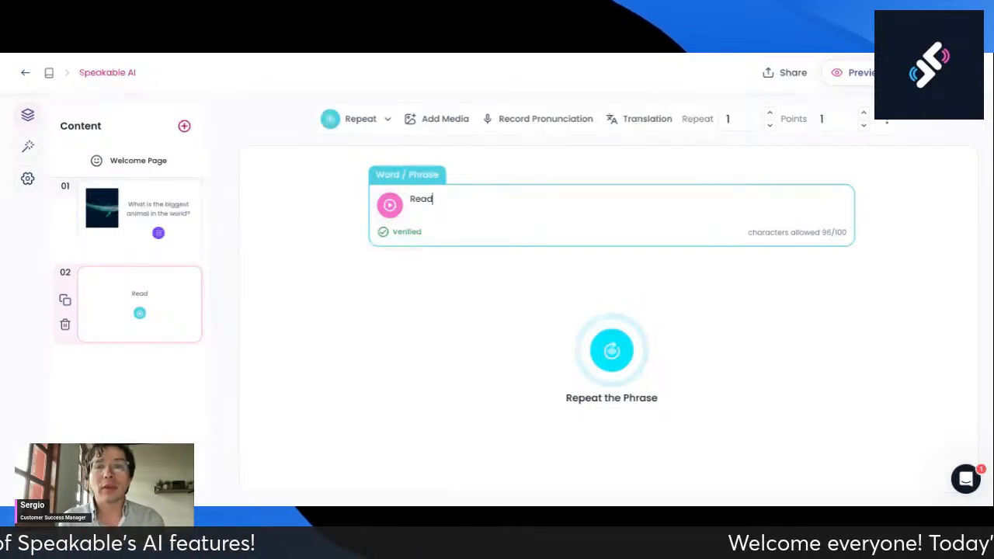
key("BackSpace")
key("BackSpace")
type("ed")
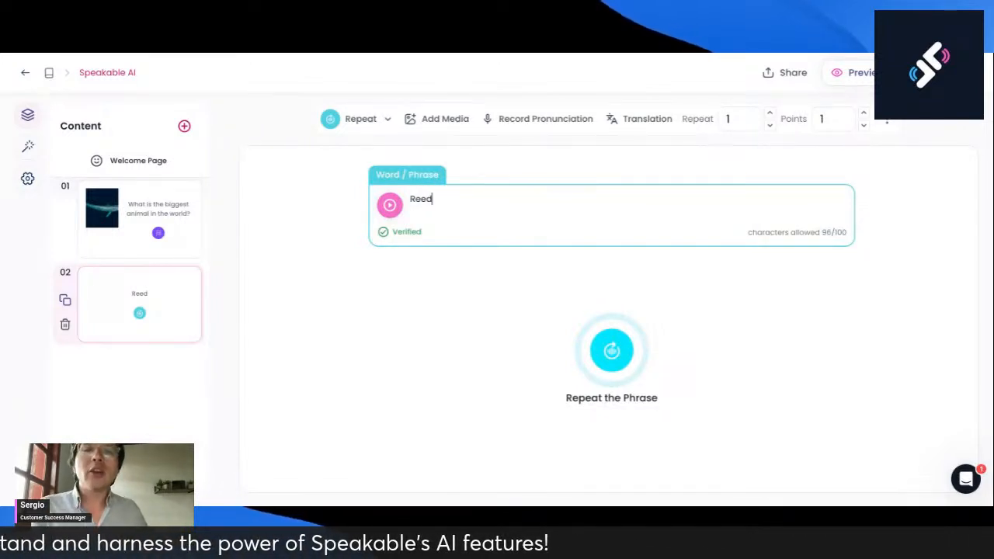
Clear the word from the Repeat card's phrase
key("BackSpace")
key("BackSpace")
key("BackSpace")
key("BackSpace")
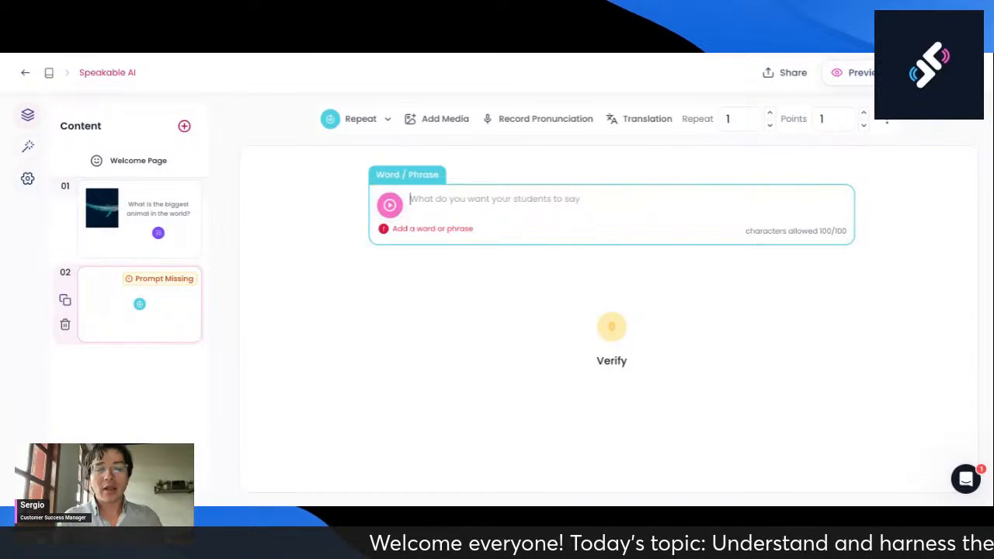
Try "C is for coconut." as the Repeat card's phrase to check its verification status
type("c")
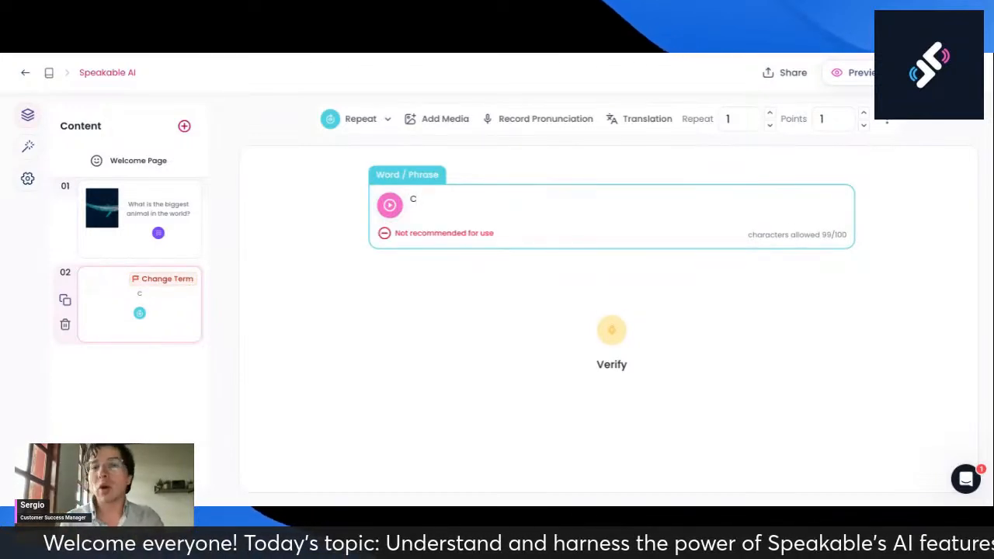
type(" is for coconut")
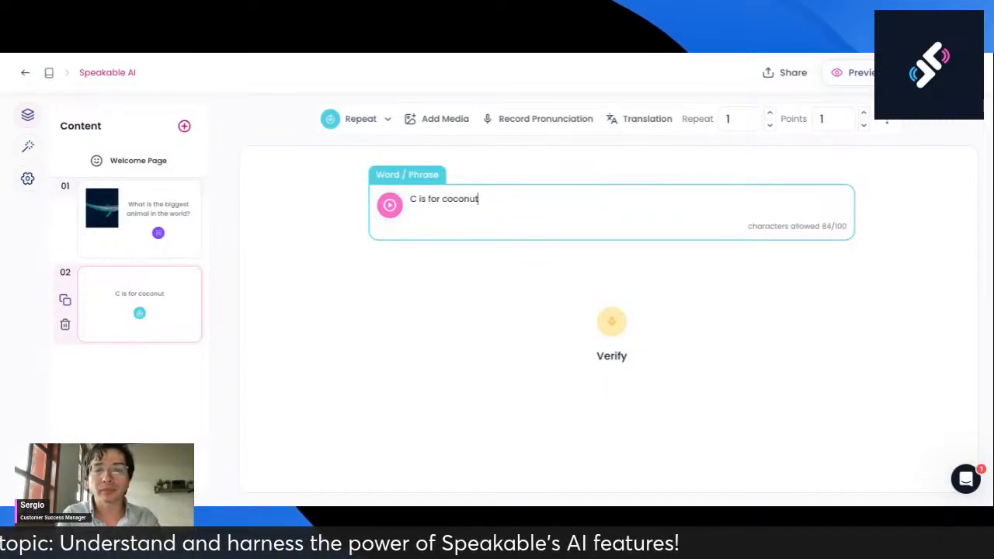
type(".")
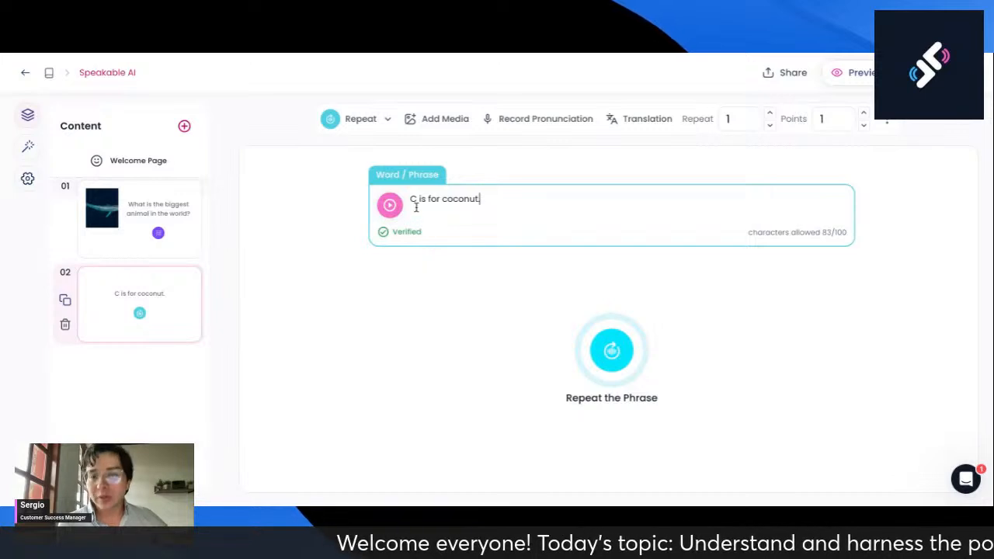
mouse_move(400, 234)
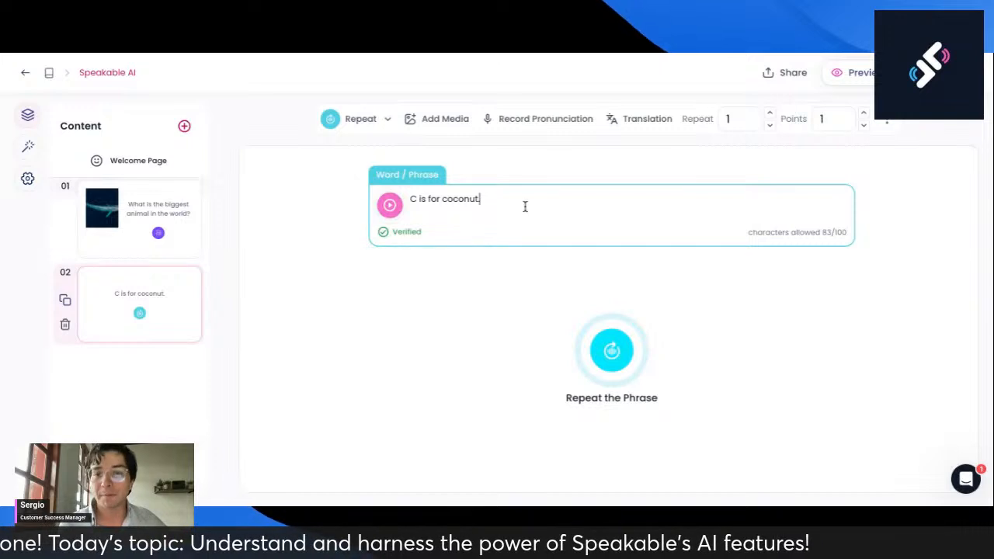
Replace the Repeat card's phrase with the letter sequence "A, B, C, D, E"
triple_click(497, 196)
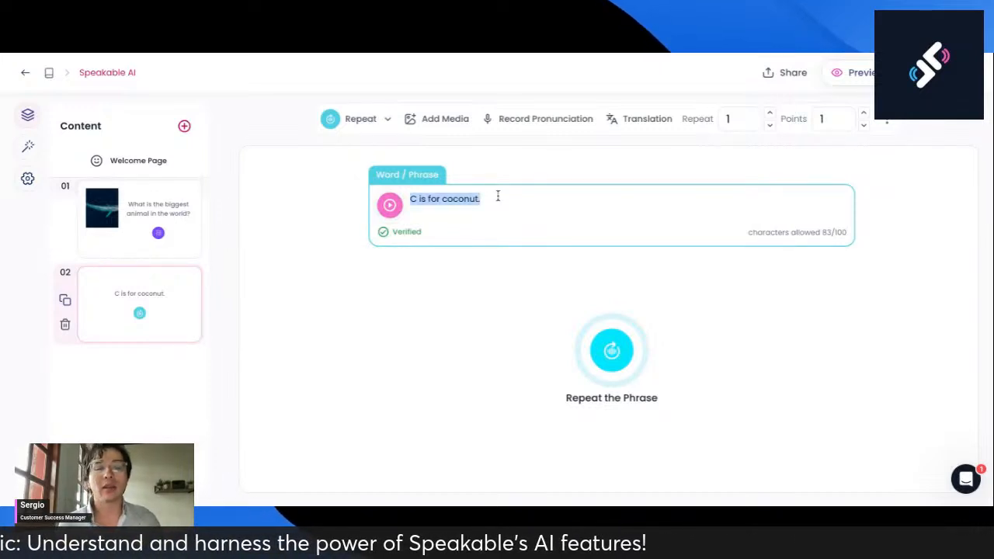
type("A, B, C, D")
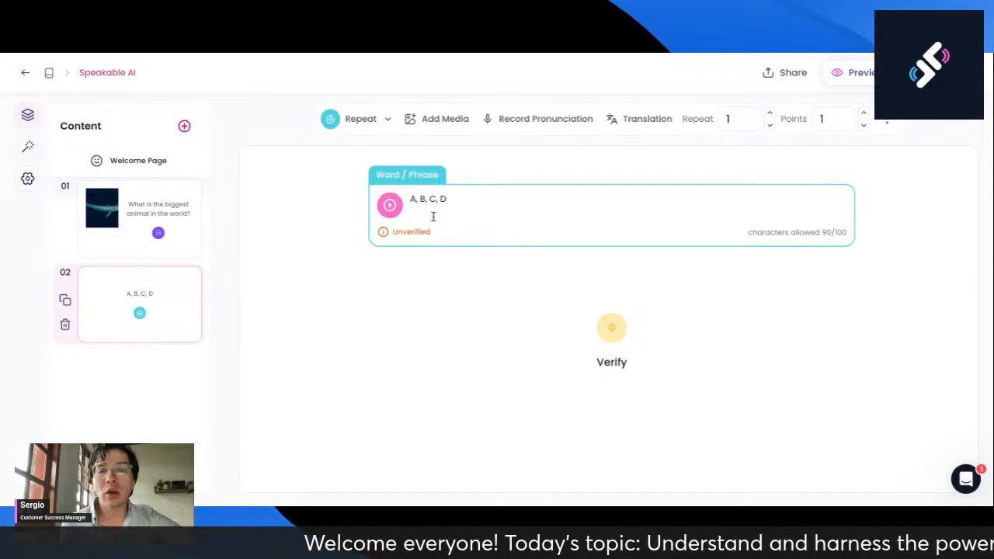
left_click(464, 201)
type(", E")
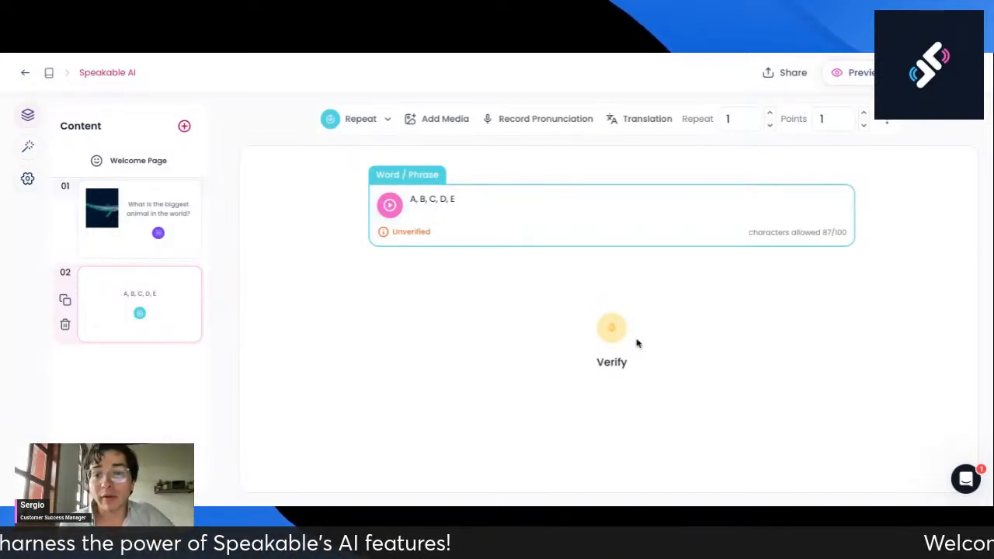
Verify the letter sequence by speaking it aloud, and return to the Repeat card's phrase to check its status
left_click(610, 332)
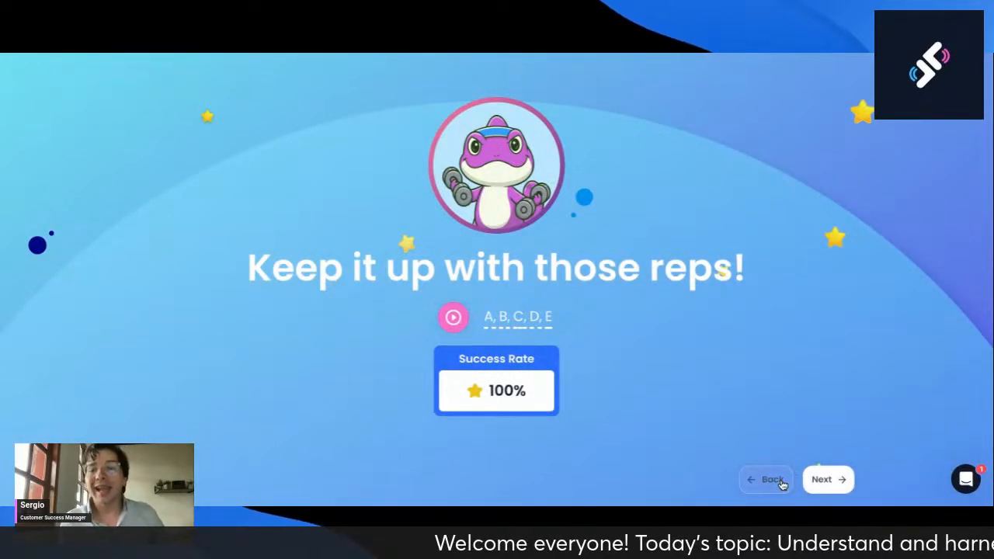
left_click(781, 483)
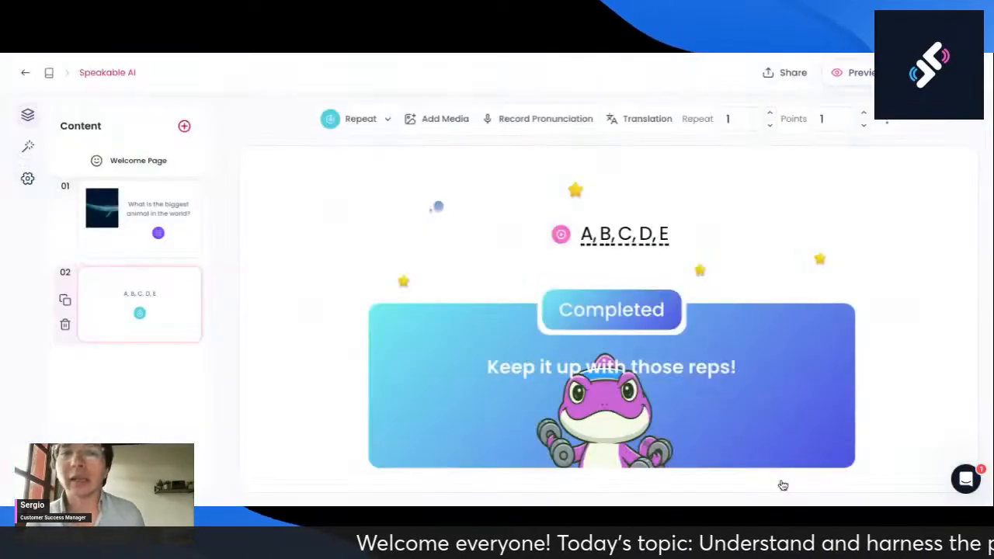
left_click(115, 294)
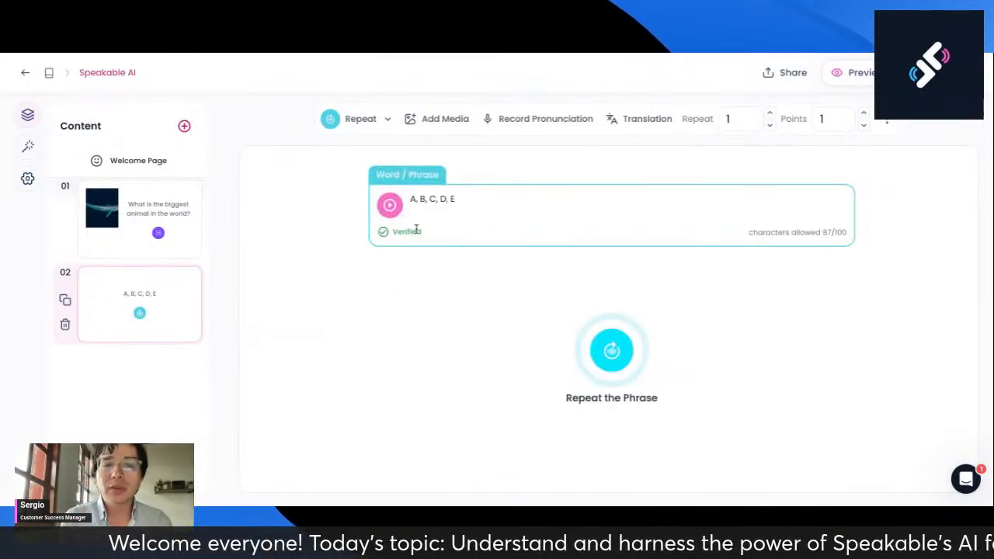
mouse_move(404, 235)
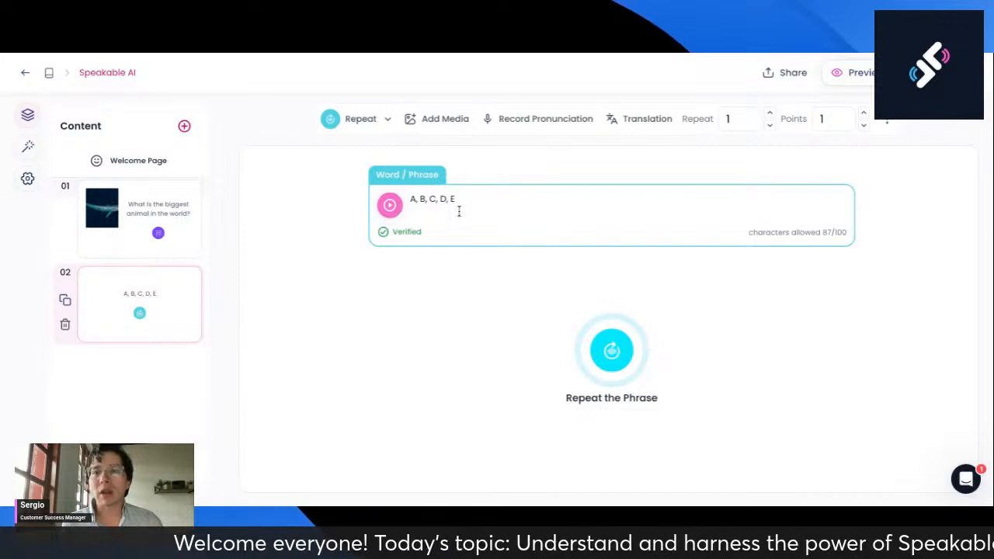
left_click_drag(482, 196, 366, 199)
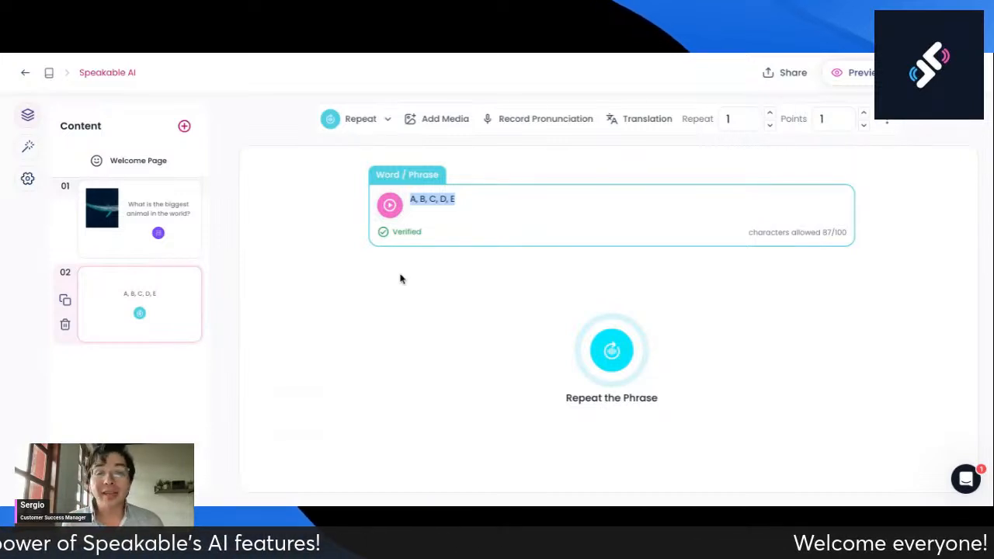
mouse_move(419, 230)
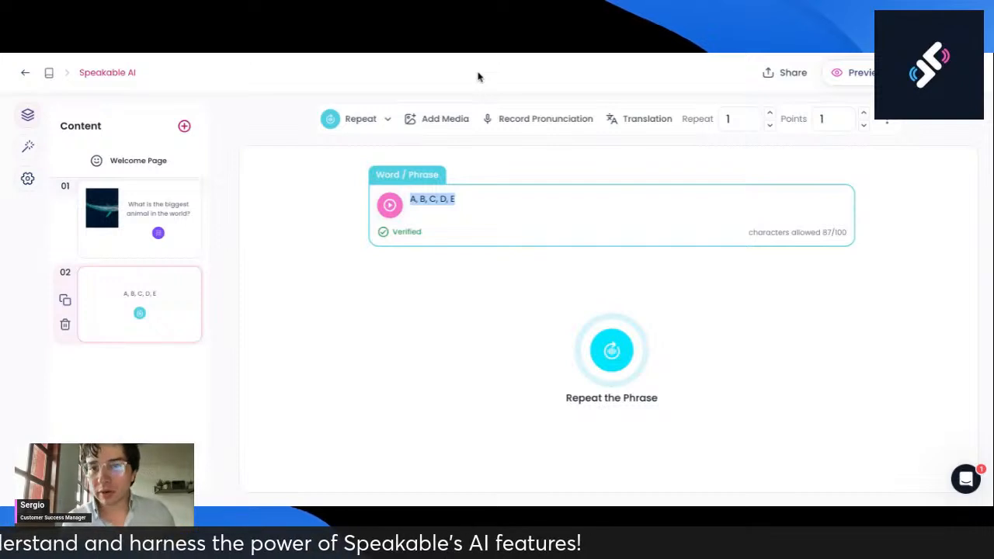
left_click(534, 52)
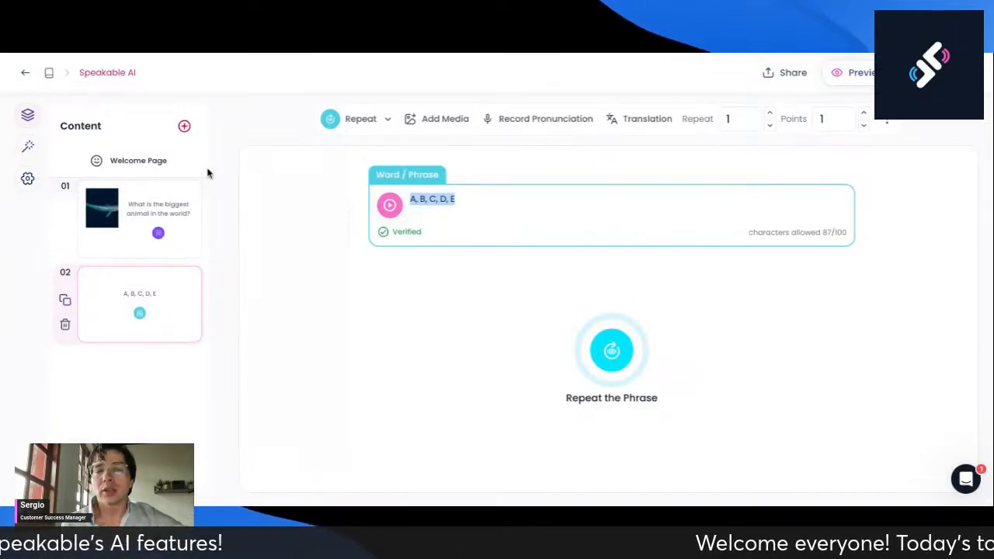
Add a Respond card with the question prompt "How are you feeling today?"
left_click(186, 130)
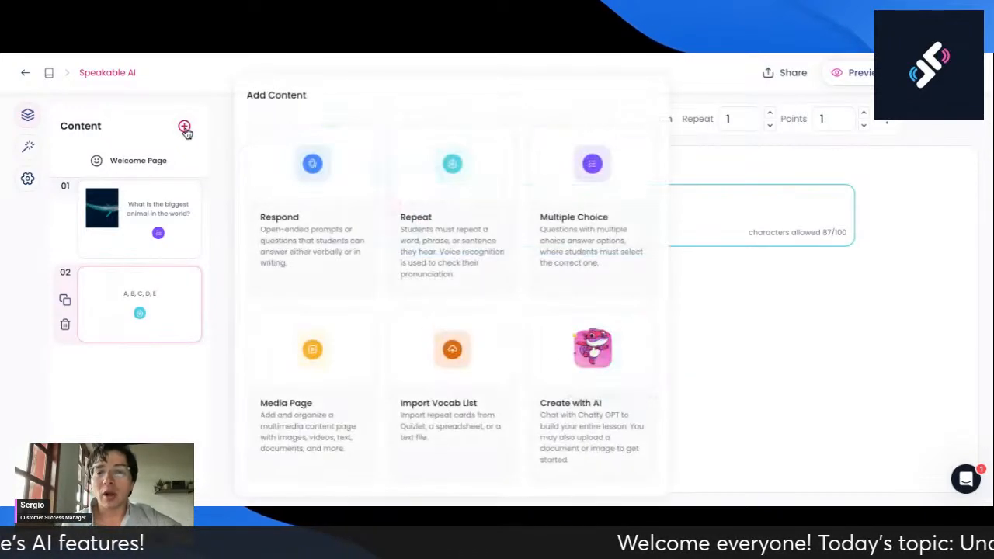
left_click(314, 224)
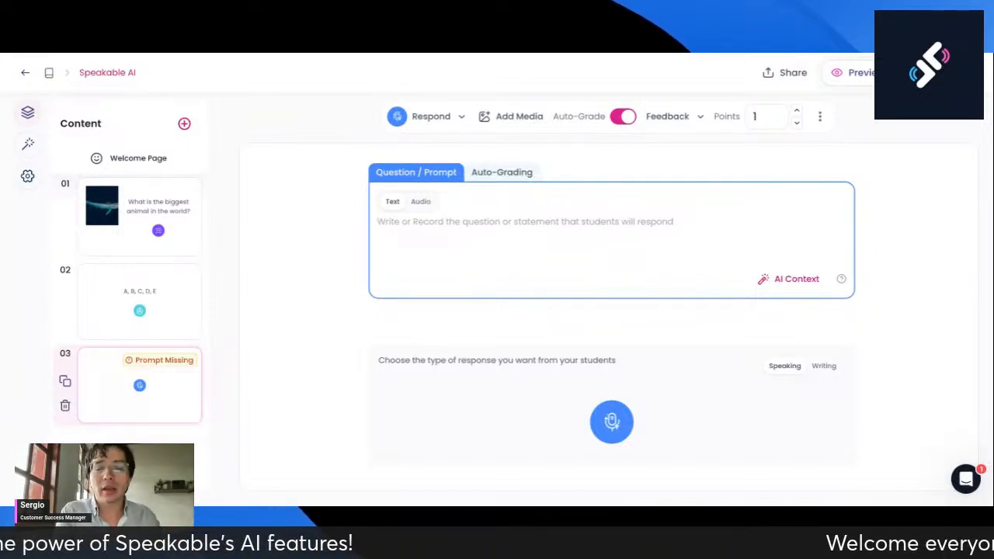
type("How a")
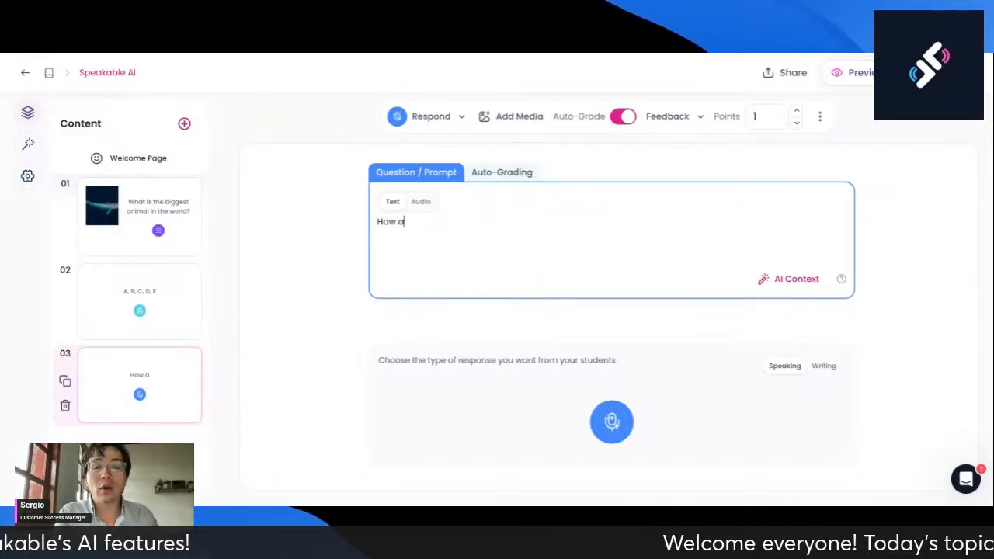
type("re you feeling today?")
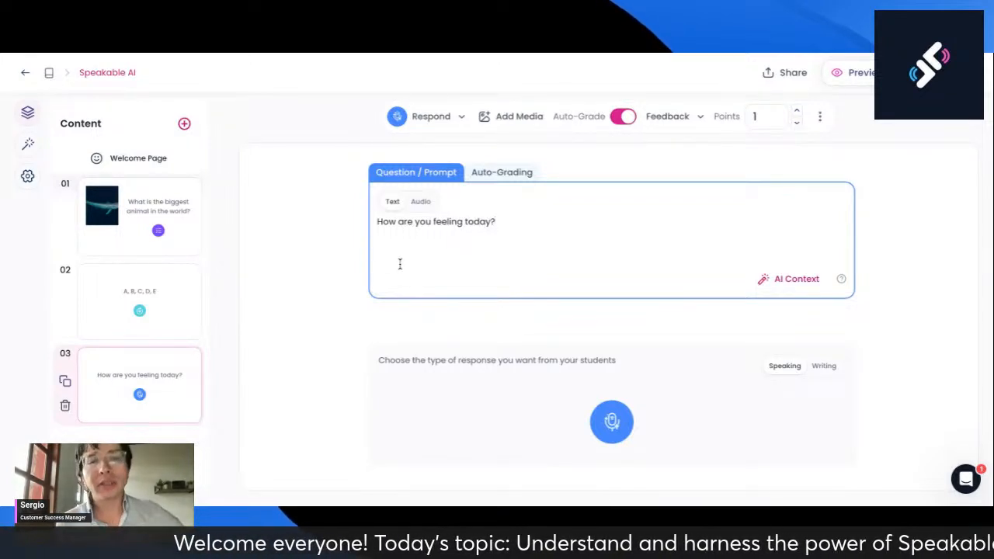
Examine the Respond card's response types by switching to Writing and back to Speaking
scroll(559, 414, "down", 2)
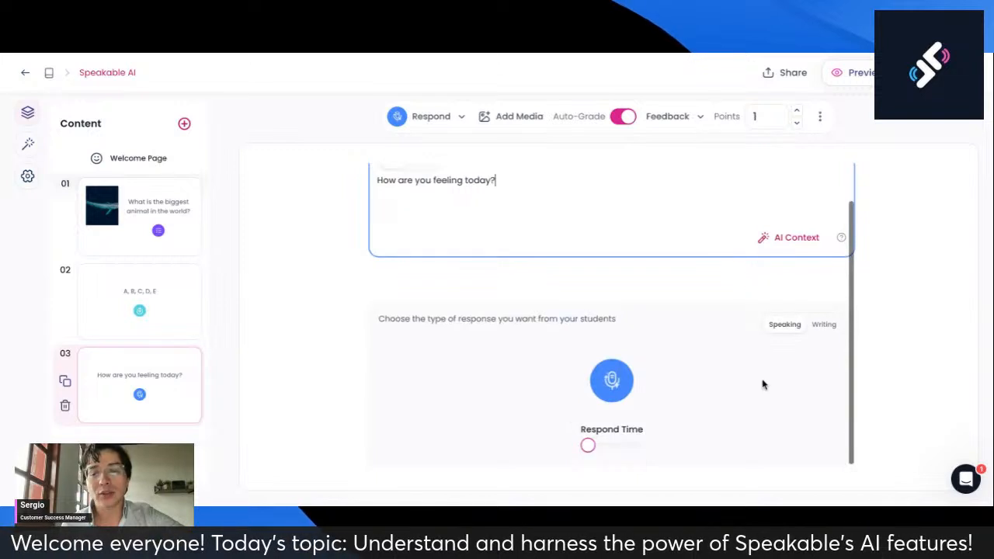
left_click(822, 327)
left_click(786, 327)
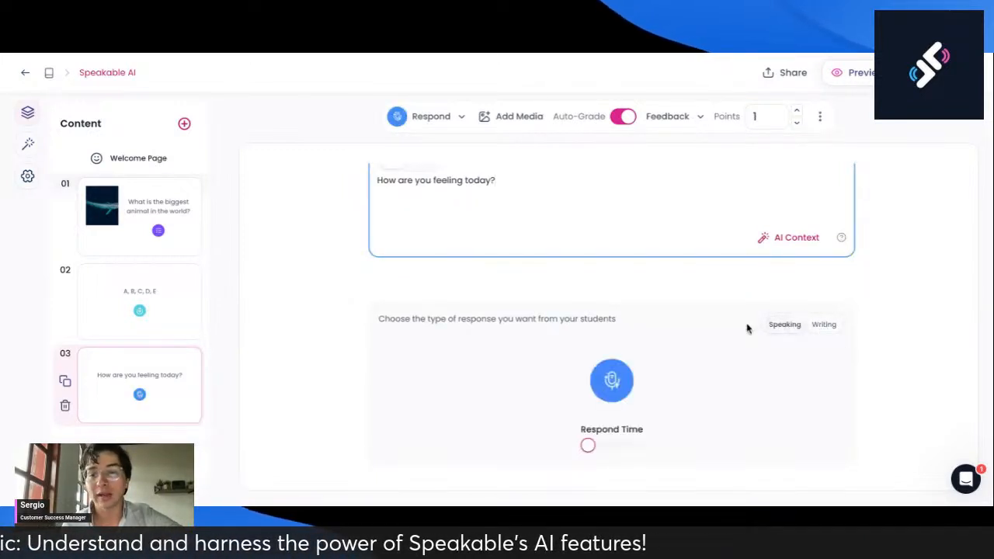
scroll(739, 357, "up", 1)
scroll(739, 357, "up", 1)
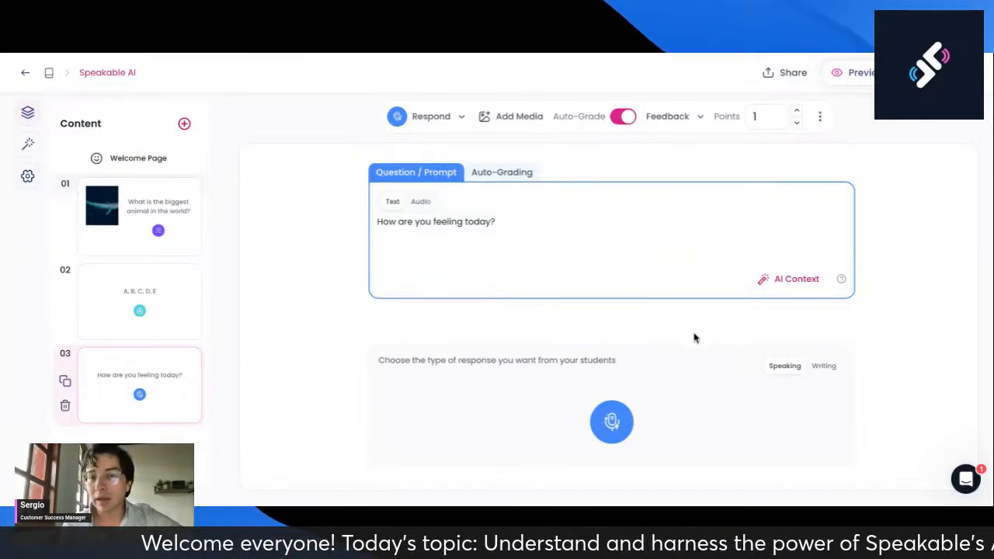
scroll(694, 339, "down", 1)
scroll(695, 339, "up", 1)
scroll(612, 314, "up", 1)
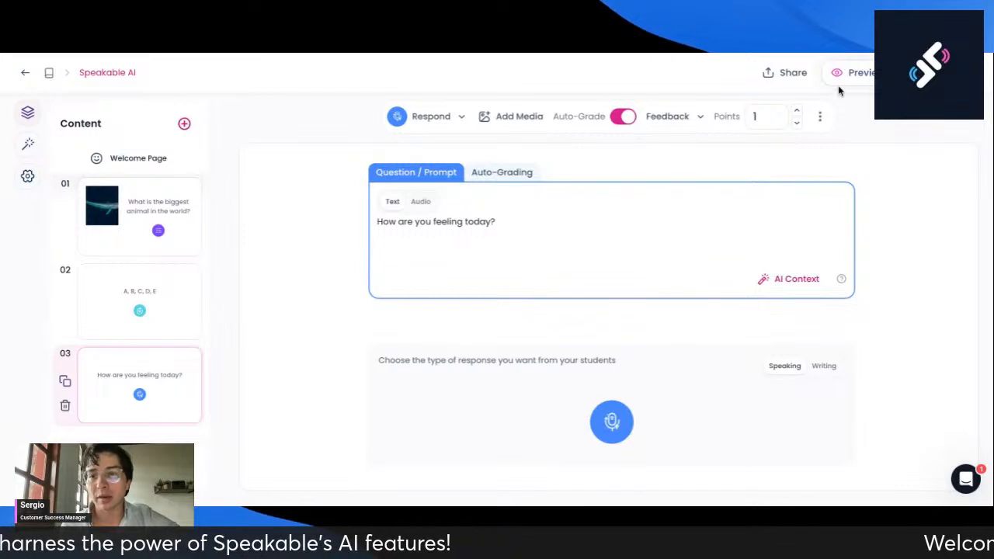
Record the spoken answer "I am good today. A little bit tired. What about you?" on the Respond card and submit it
scroll(549, 358, "down", 1)
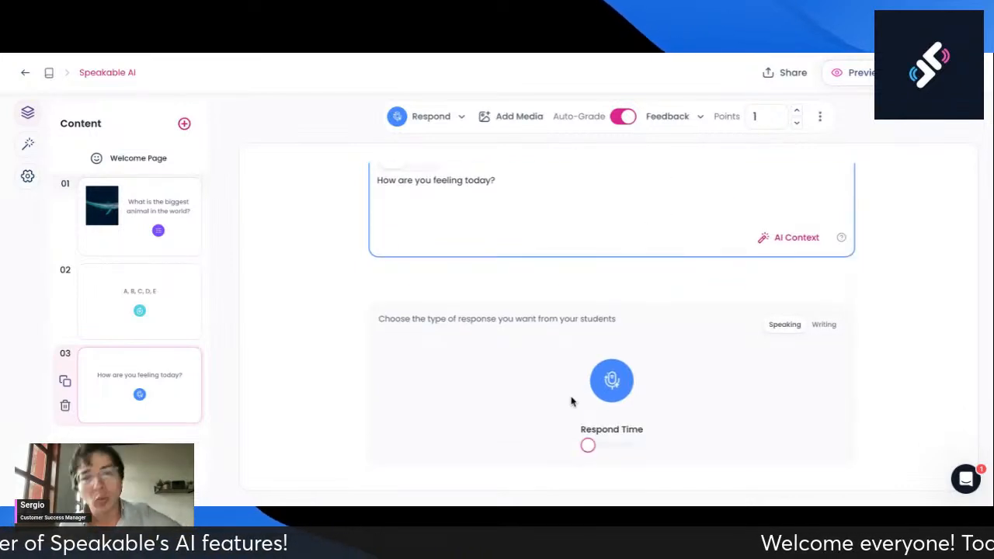
left_click(625, 380)
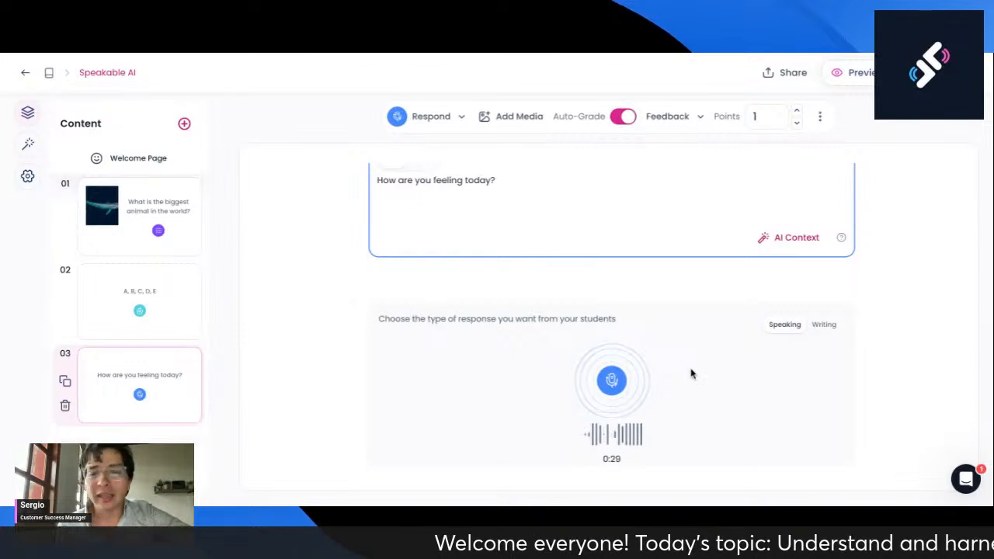
left_click(614, 385)
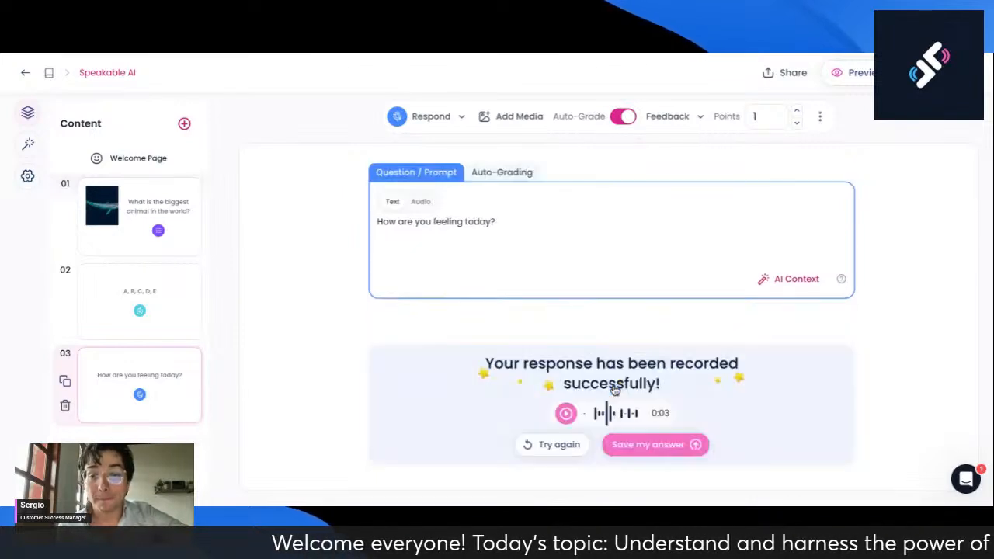
left_click(662, 448)
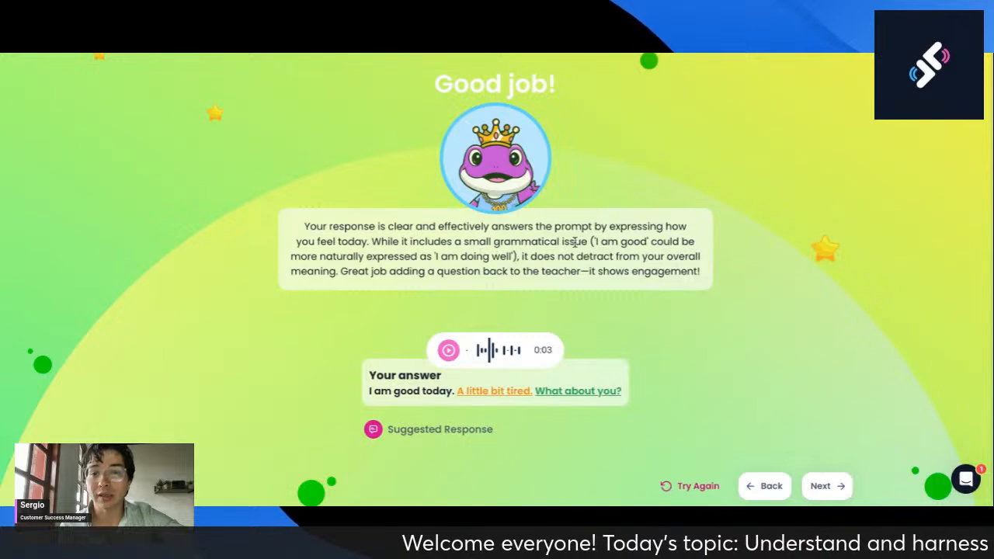
Examine the AI feedback on the spoken answer, including the explanations for its highlighted phrases
left_click_drag(595, 241, 649, 241)
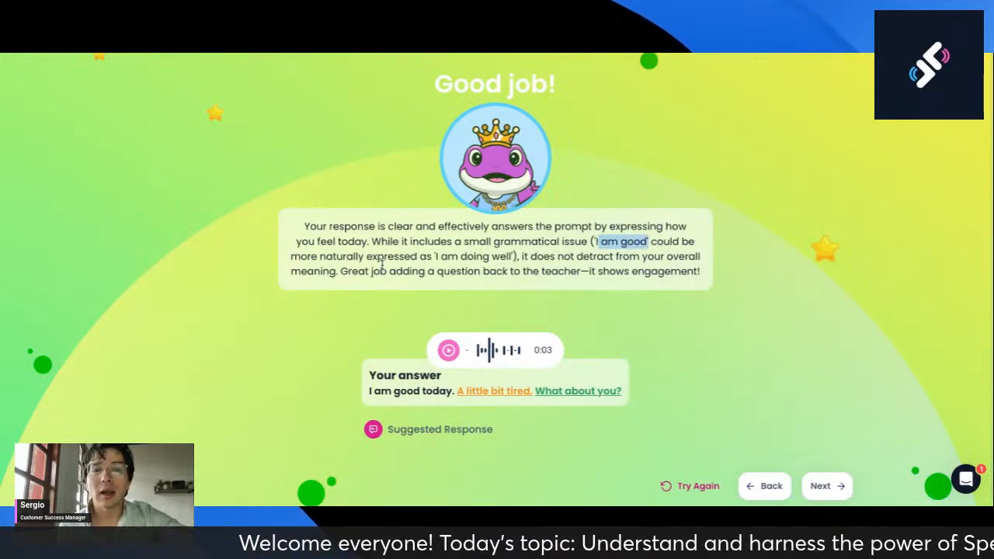
left_click_drag(441, 257, 513, 257)
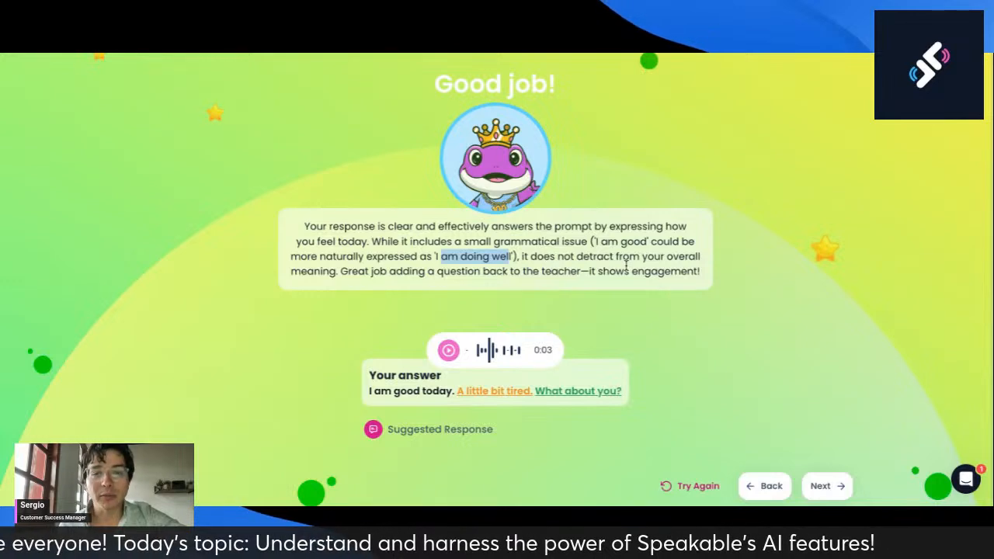
left_click(346, 287)
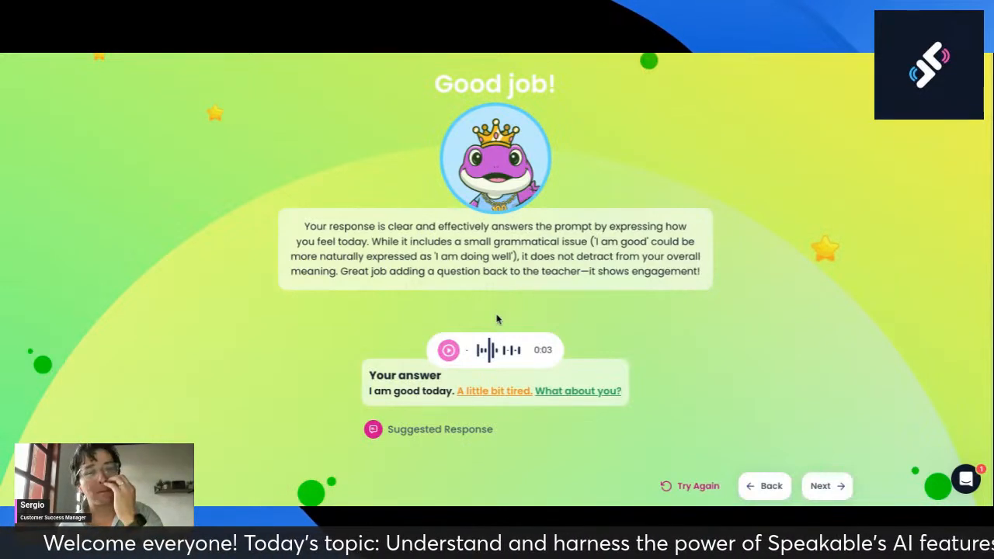
mouse_move(496, 393)
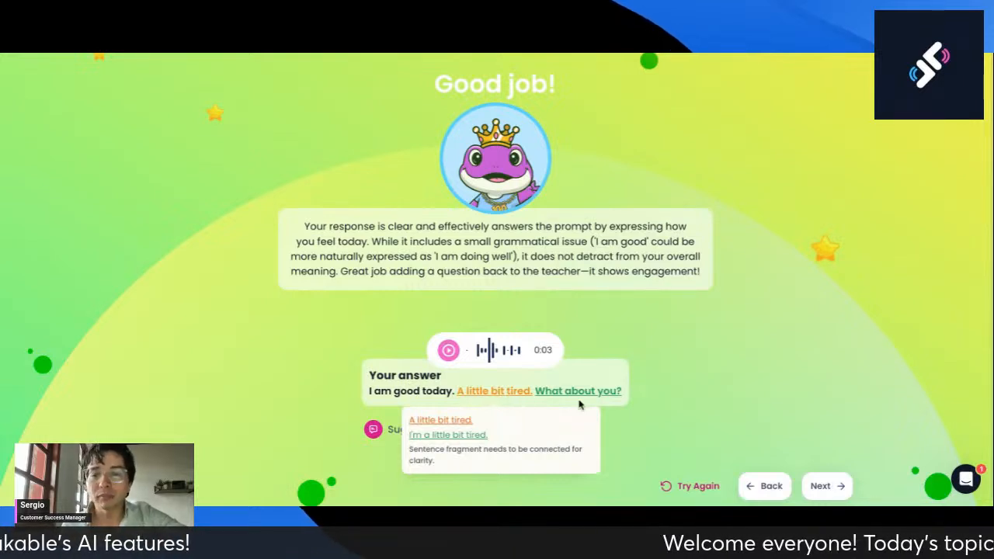
mouse_move(588, 398)
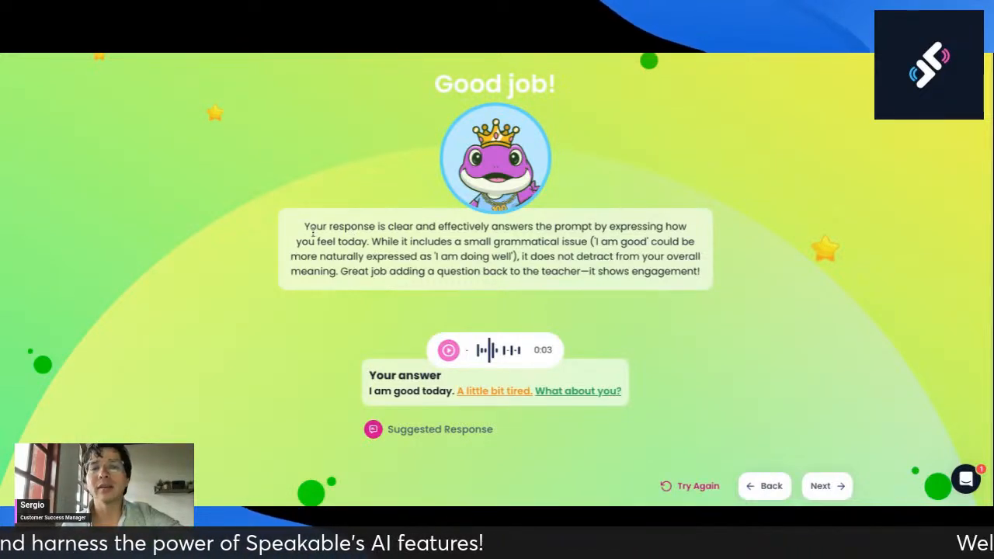
left_click_drag(304, 227, 409, 242)
left_click(410, 243)
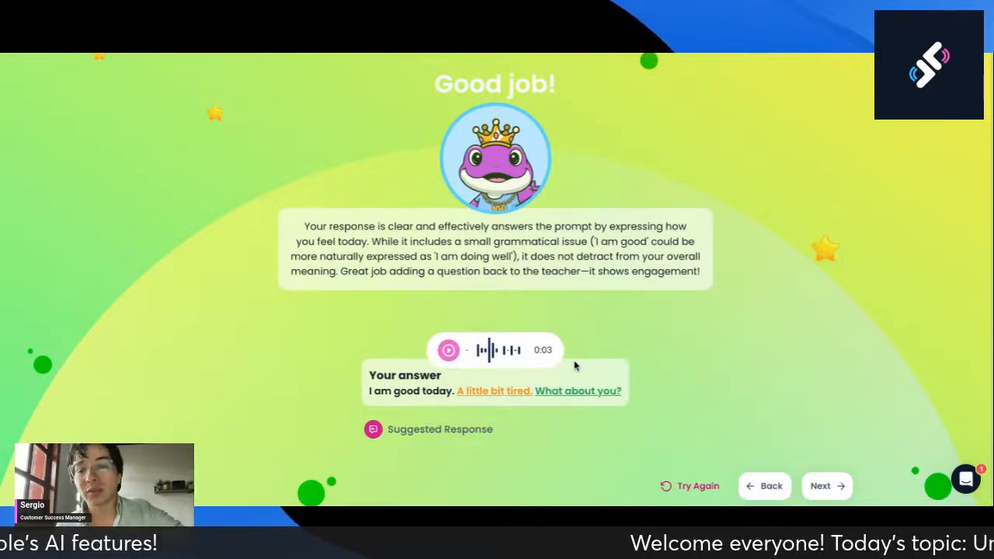
View the suggested response for the answer, close it and return to the Respond card in the builder
left_click(475, 439)
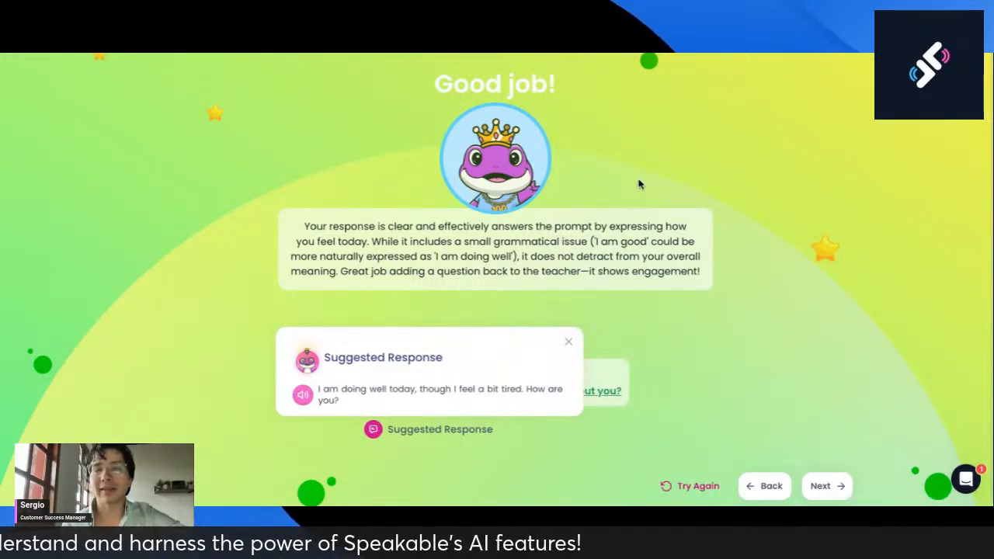
left_click(567, 341)
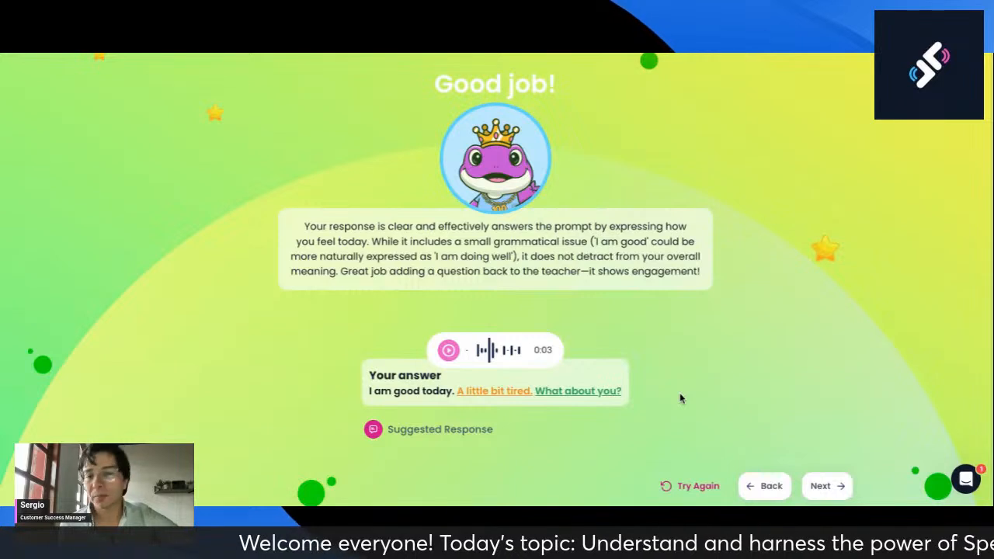
left_click(767, 485)
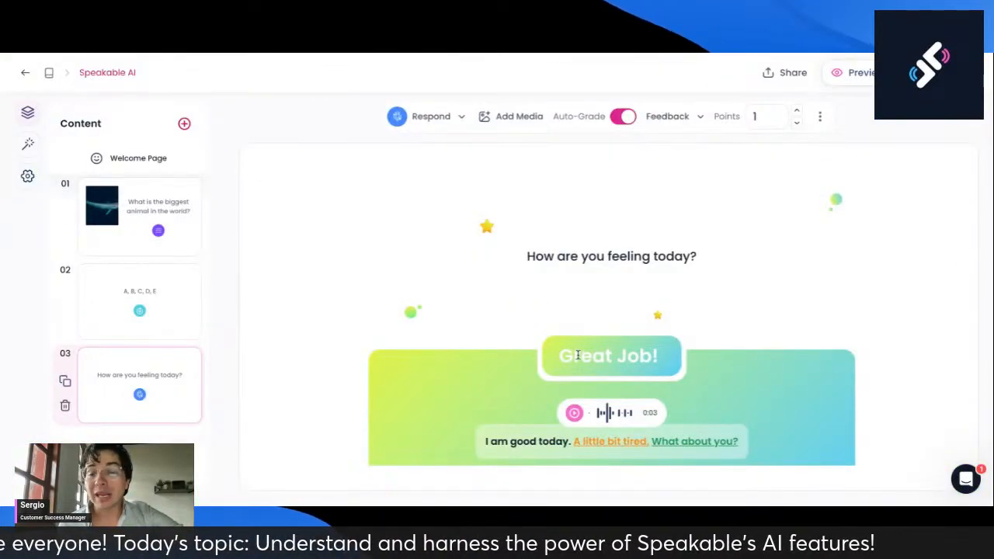
Reopen the Respond card, record the spoken answer "My favorite color is black.", submit it and return to the builder from the AI feedback
mouse_move(610, 443)
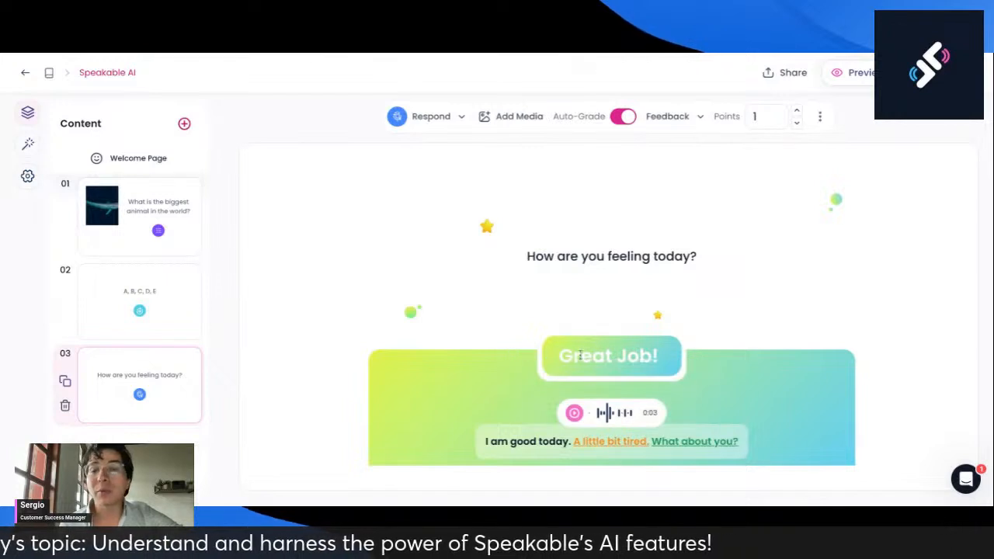
left_click(172, 366)
scroll(373, 340, "down", 1)
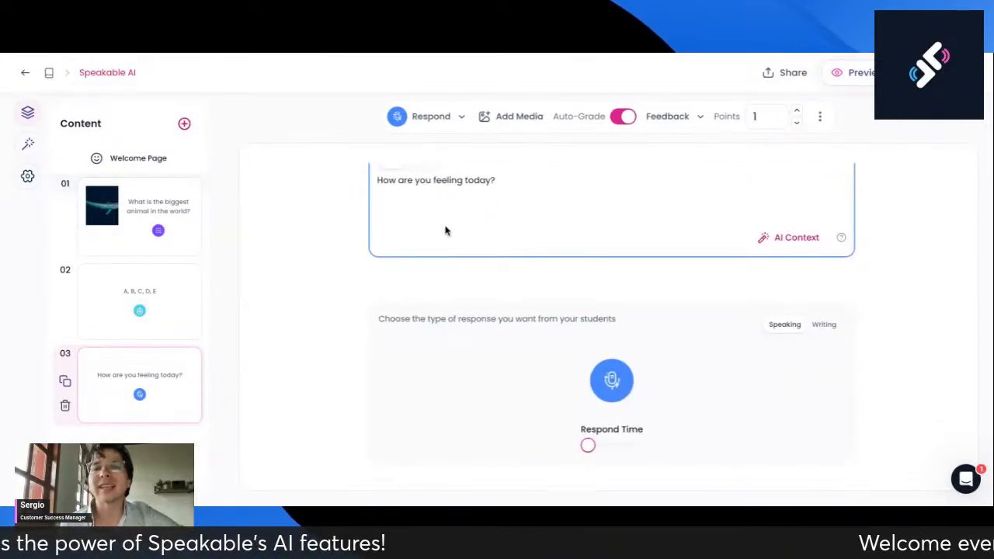
scroll(443, 225, "up", 1)
left_click(605, 425)
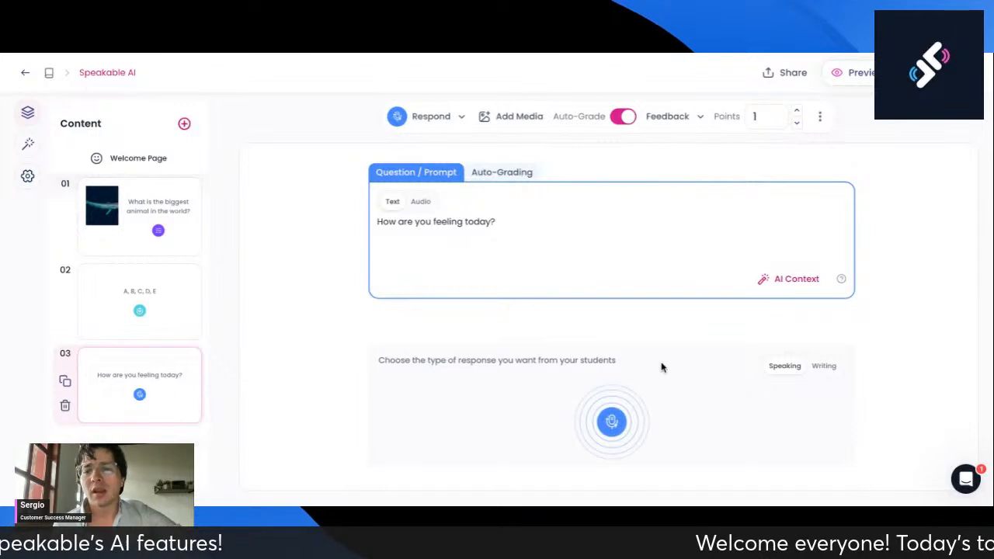
scroll(660, 370, "down", 2)
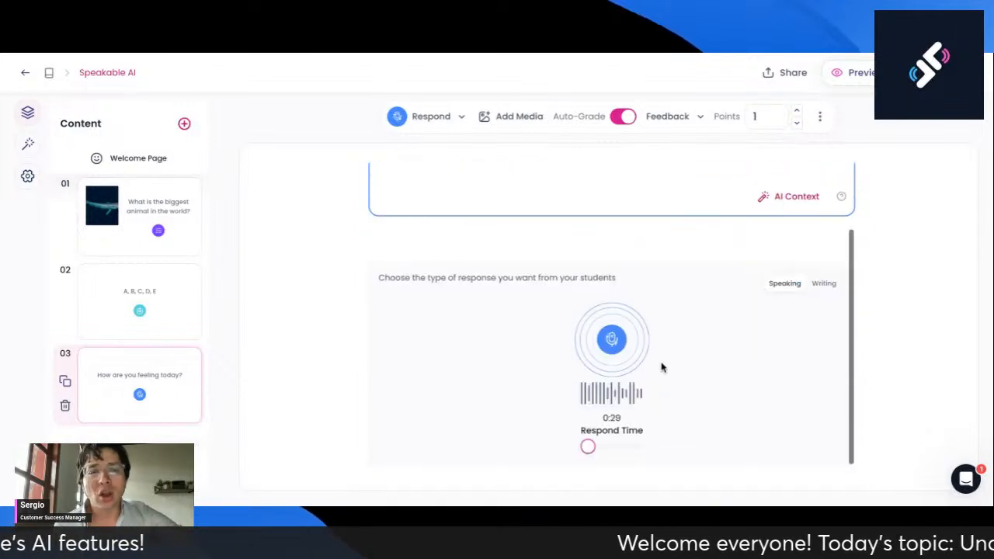
left_click(617, 349)
left_click(660, 447)
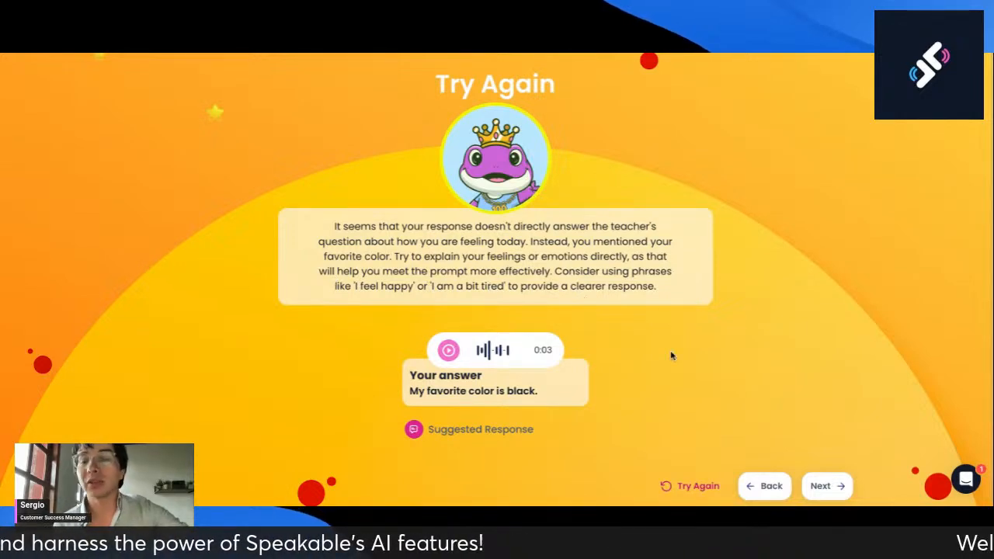
left_click(766, 485)
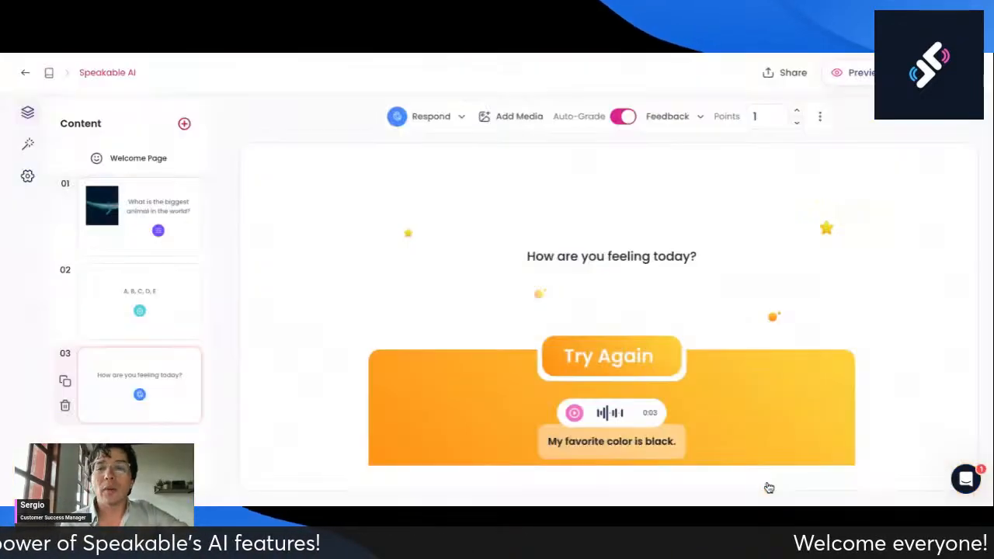
Examine the Respond card's Pass / Fail auto-grading criteria
left_click(166, 368)
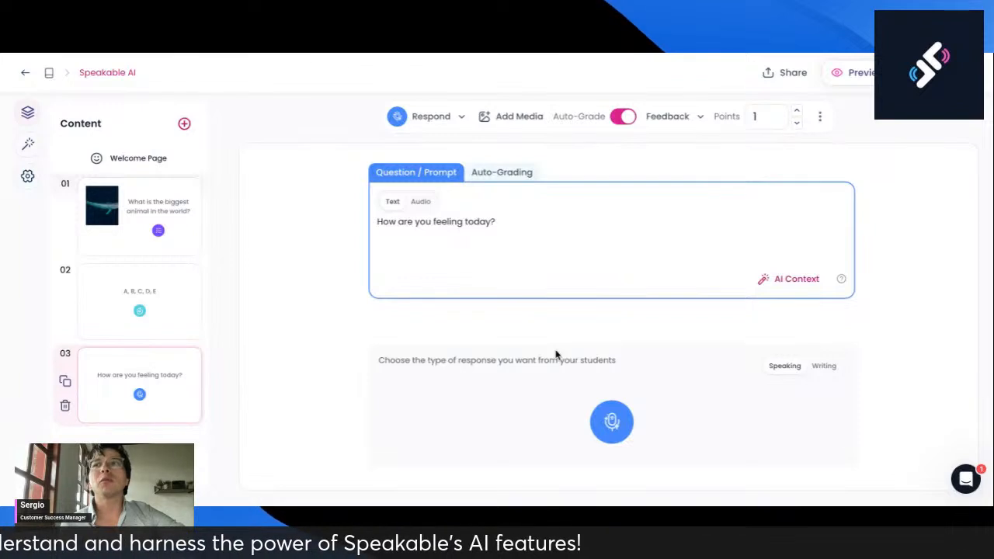
left_click(493, 179)
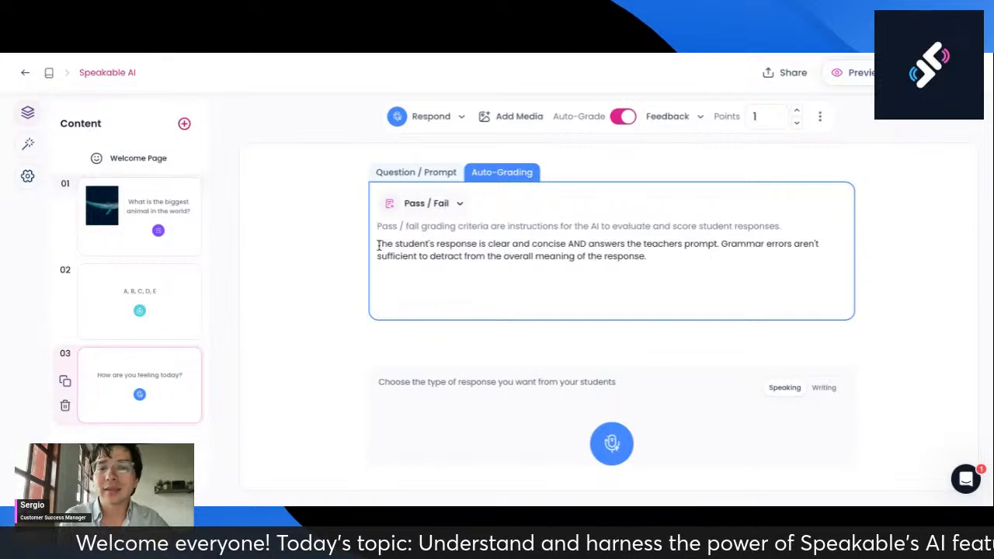
left_click_drag(670, 254, 352, 250)
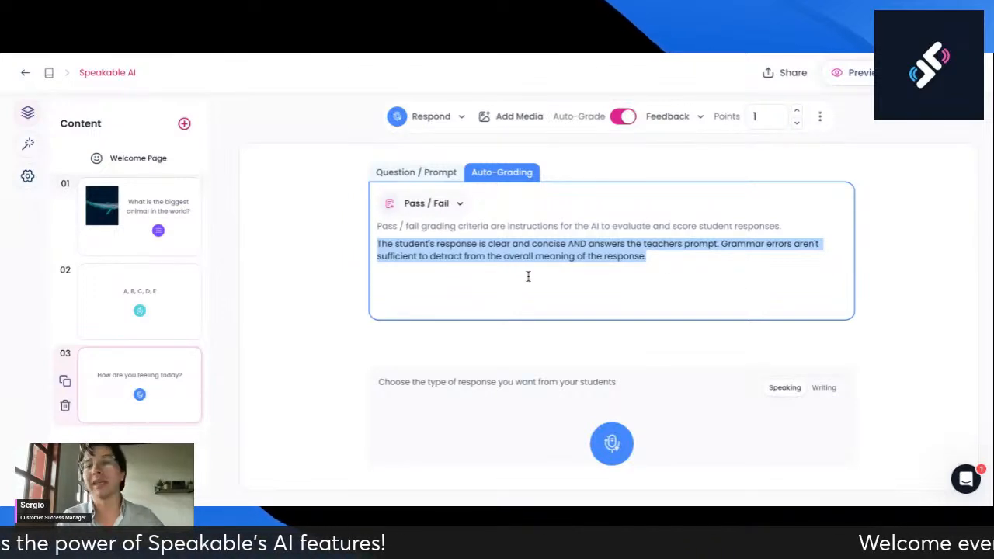
Try adding a grading criterion that the student's answer contains verbs in the past tense, and delete that sentence again
left_click(657, 279)
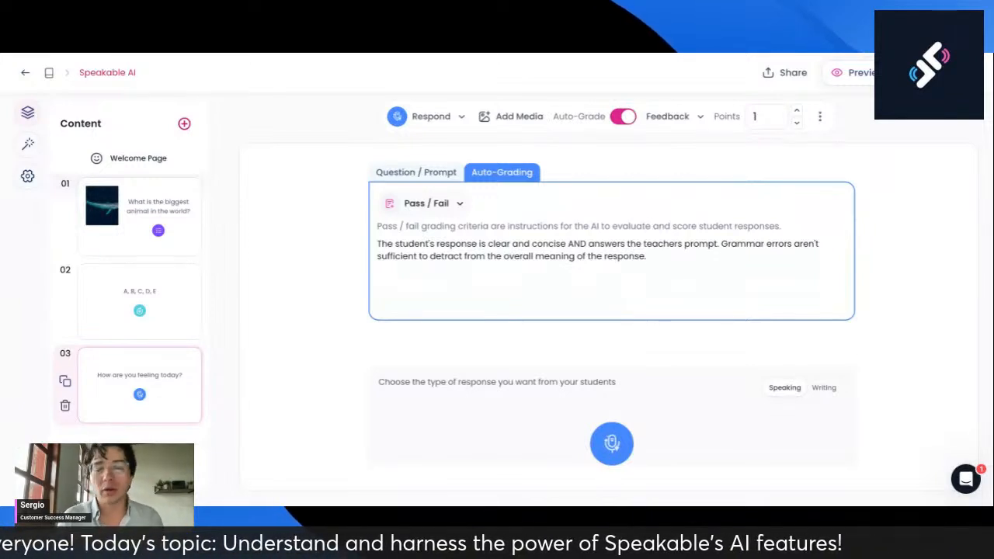
type("THe stude")
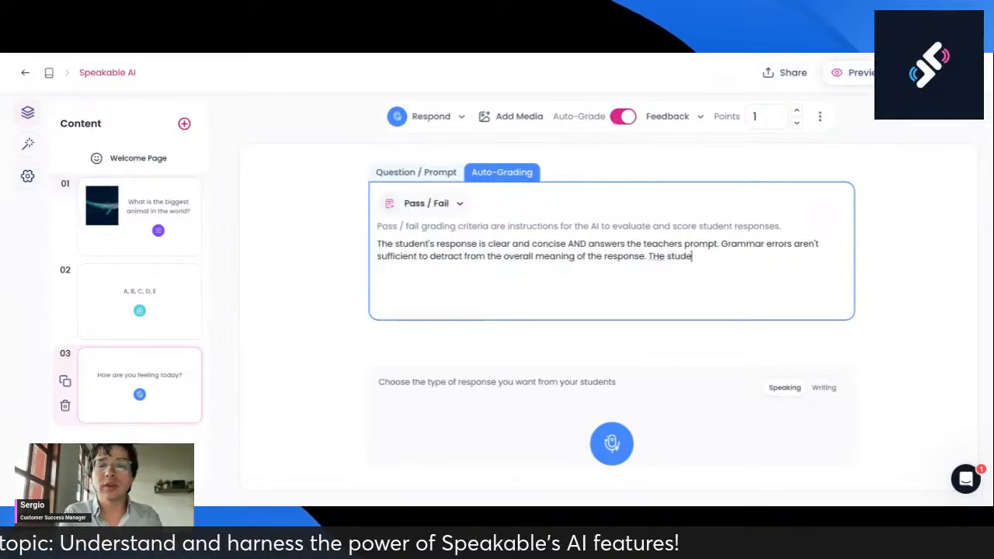
type("nt's answe")
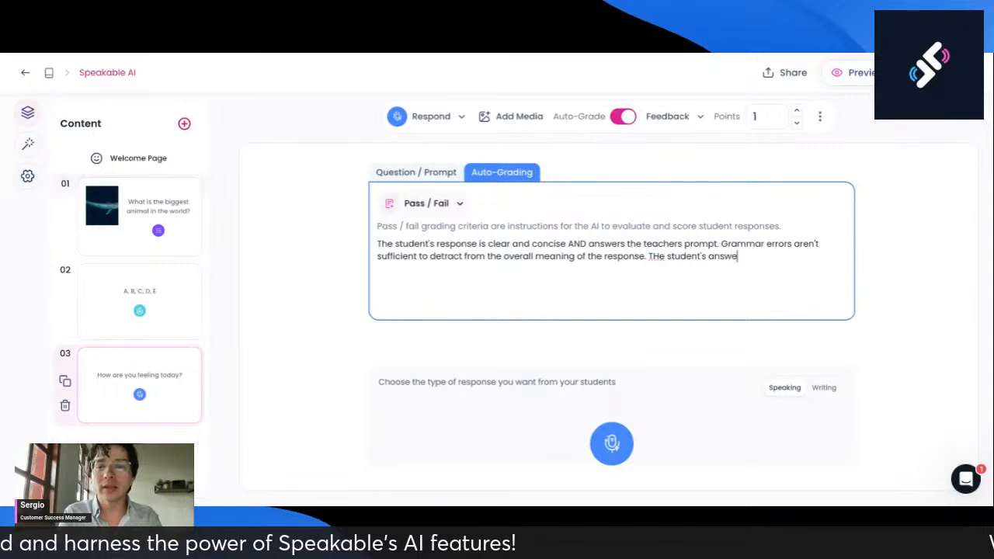
type("r contains")
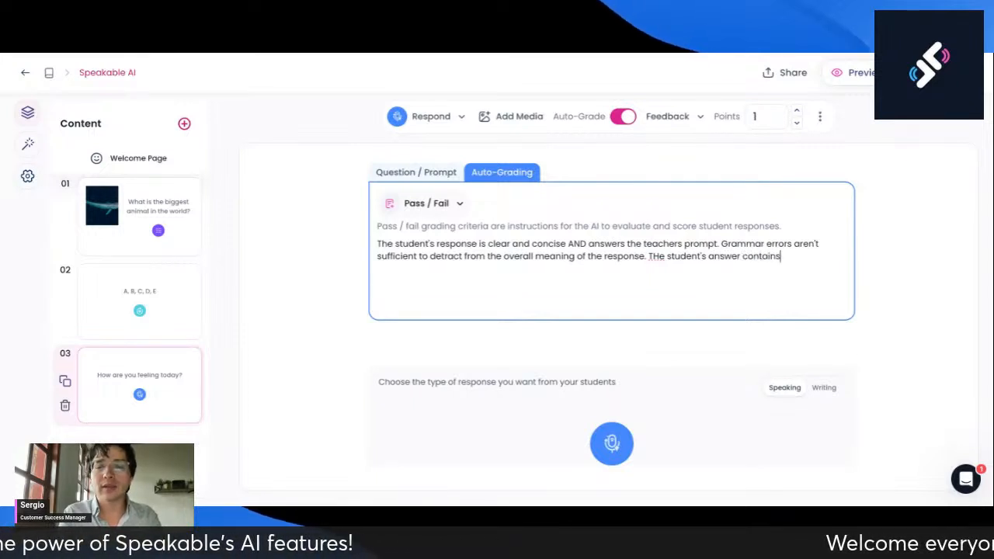
type(" ve")
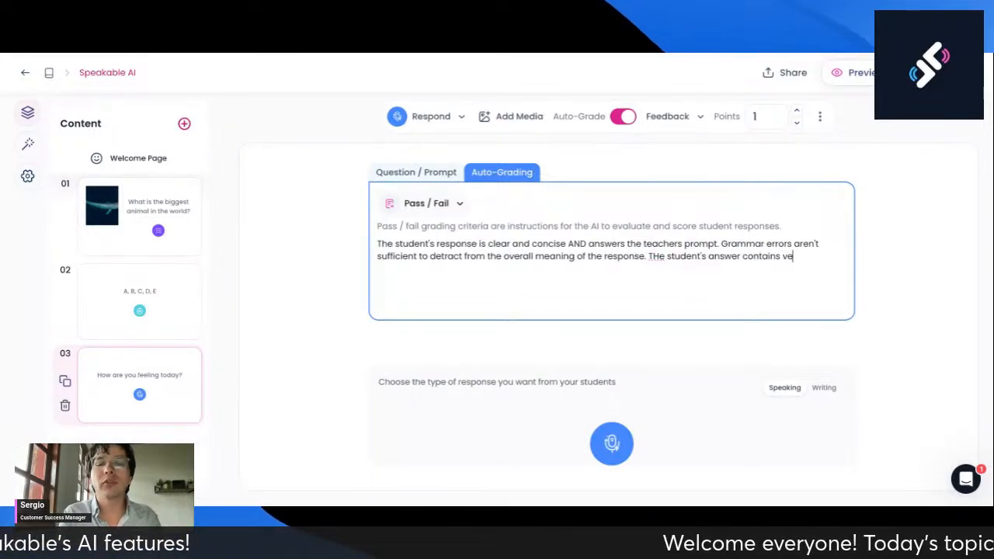
type("rbs in the past tense.")
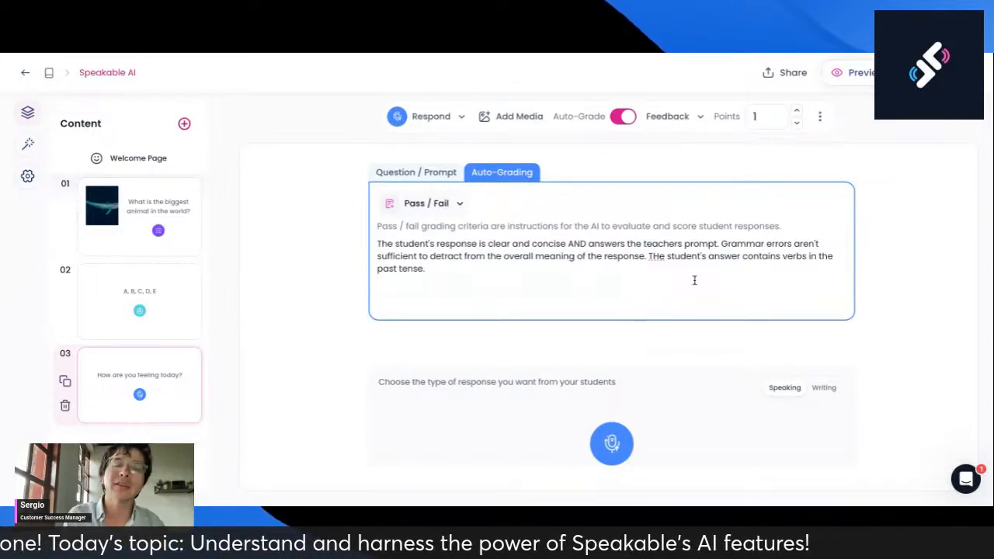
left_click(649, 257, "shift")
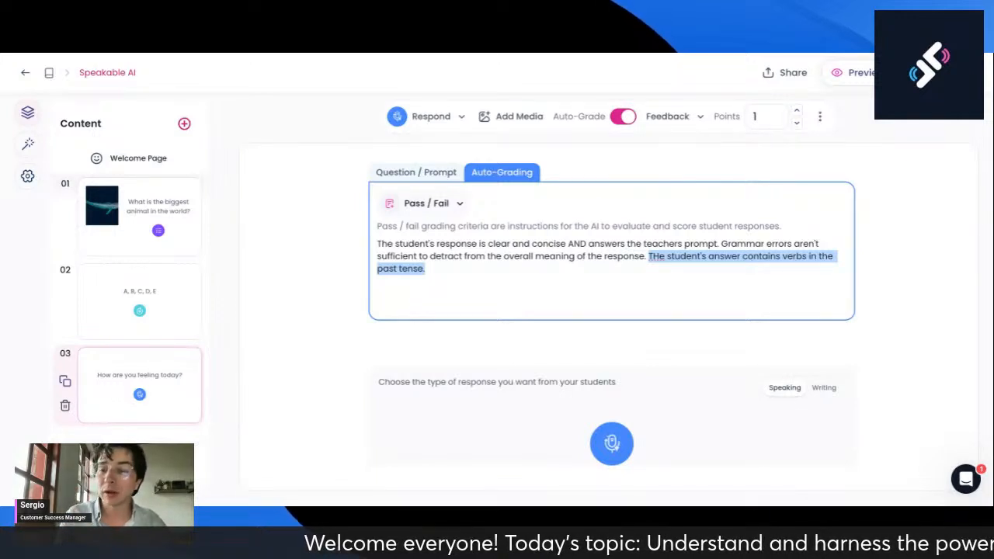
key("BackSpace")
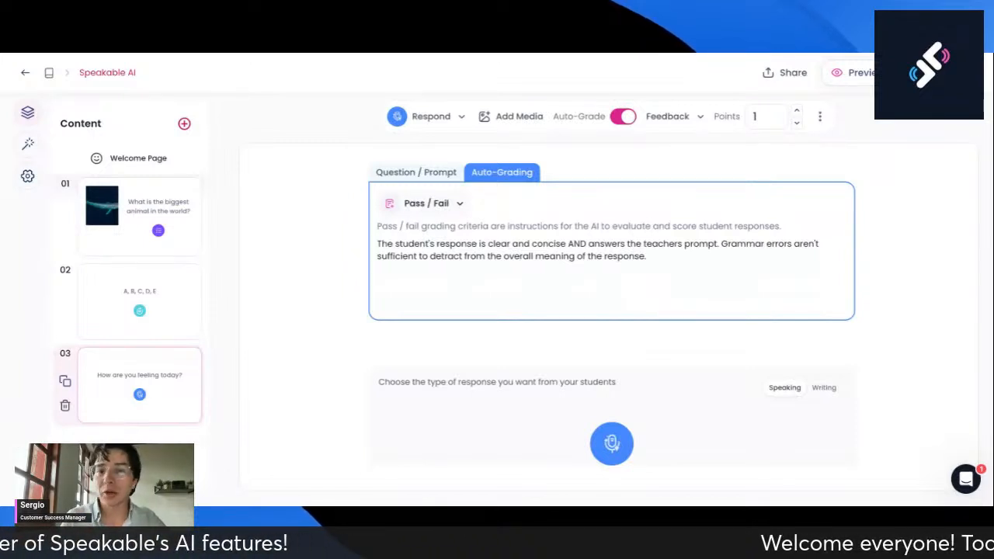
Replace the Respond card's prompt with "What are the reasons why Haiti hasn't been able to recover economically even after years of support and subsidies?"
left_click(444, 172)
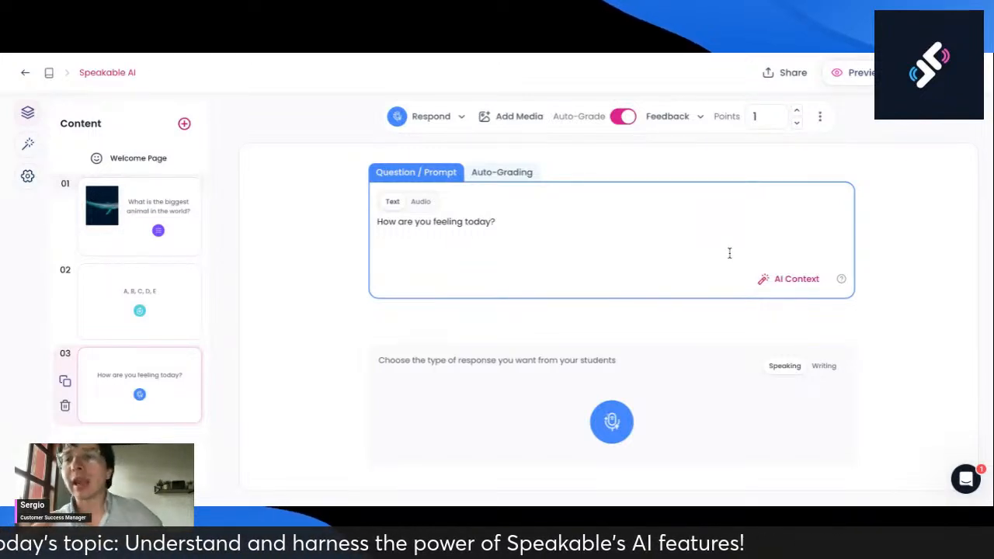
triple_click(537, 230)
key("BackSpace")
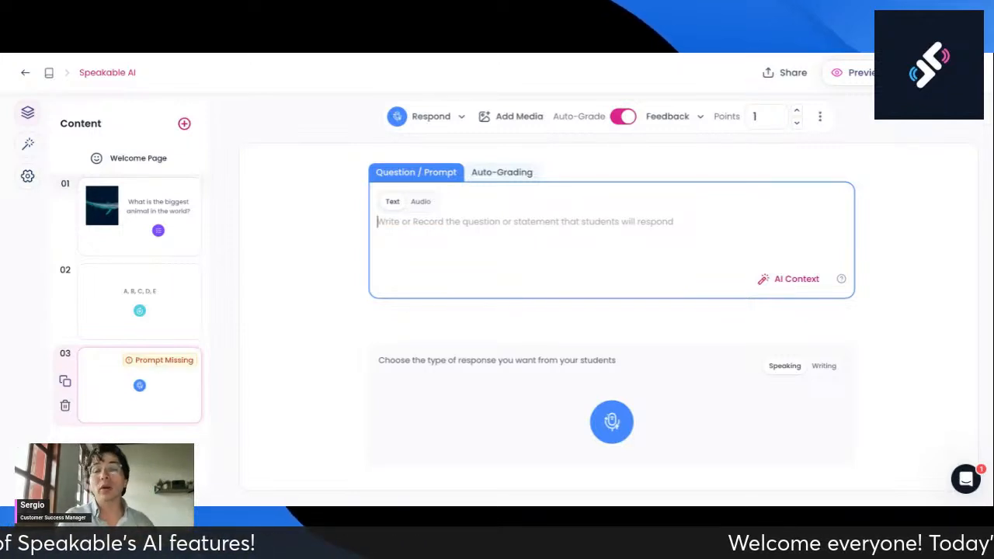
type("Wha")
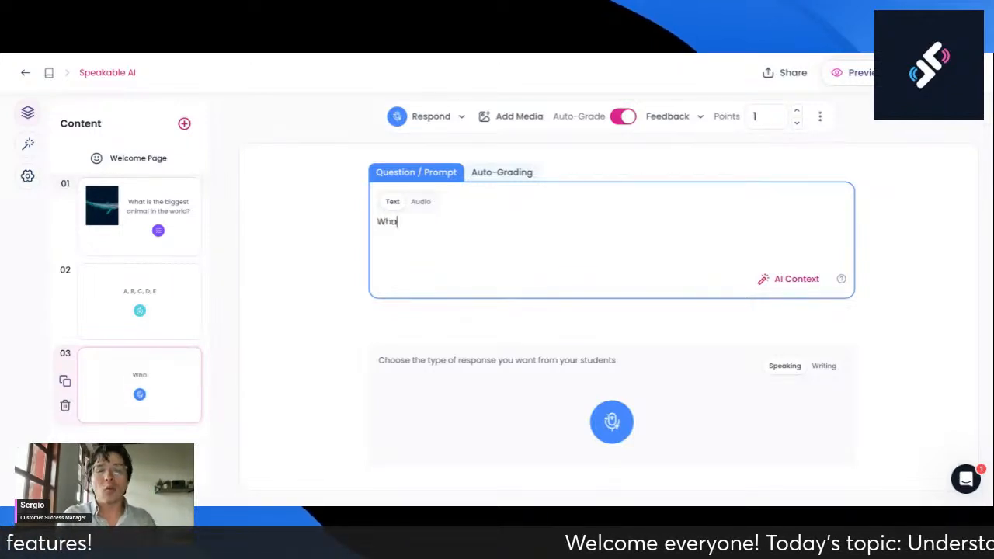
type("t are the re")
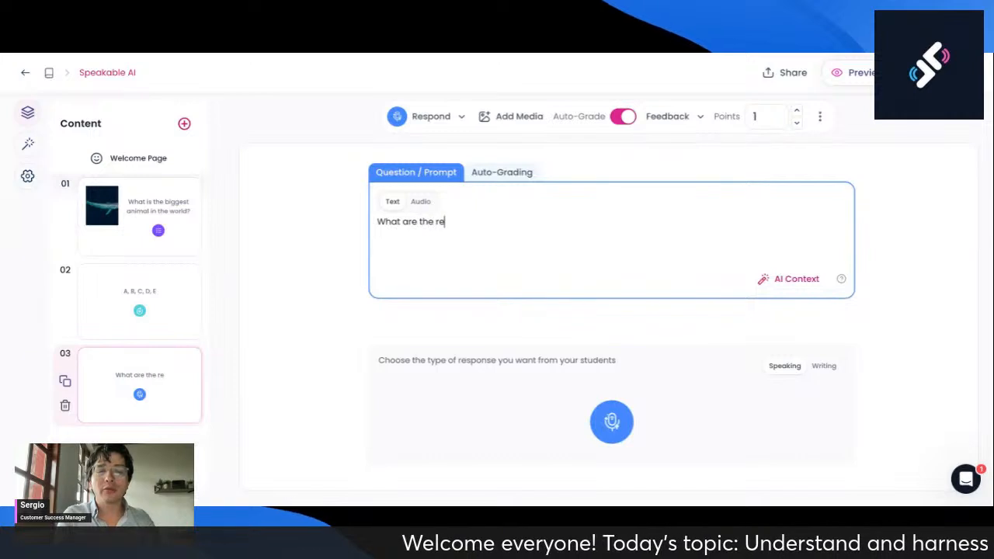
type("asons why ")
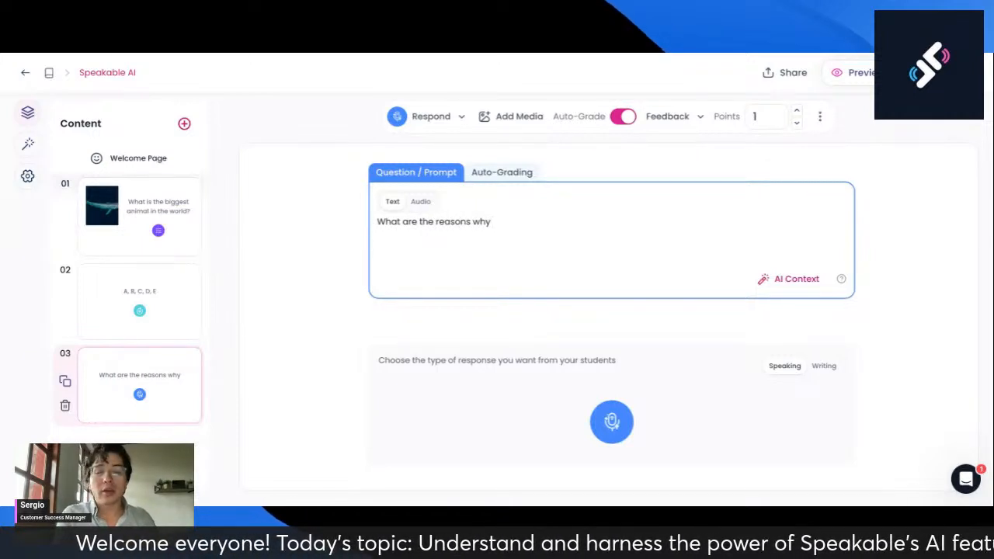
type("Haiti")
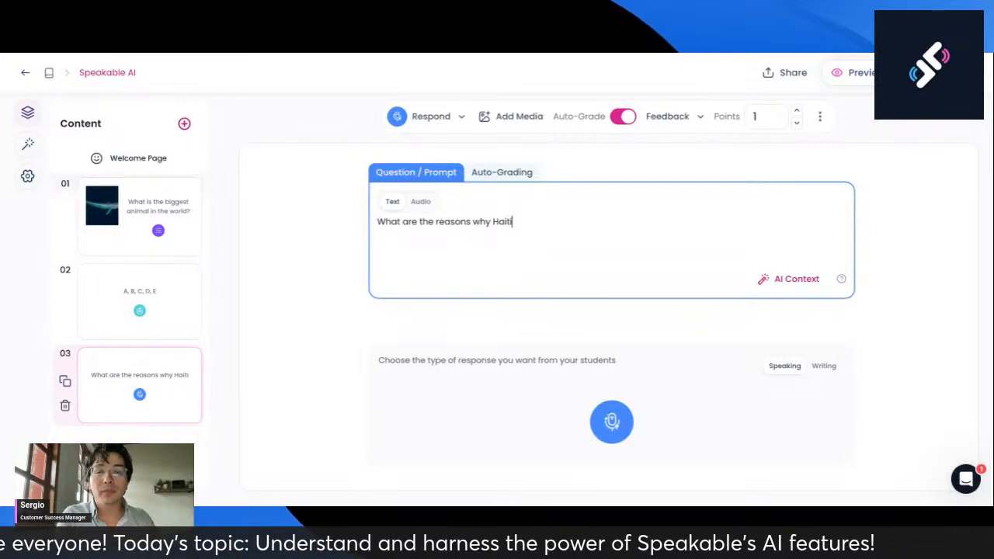
type(" hasn't been ")
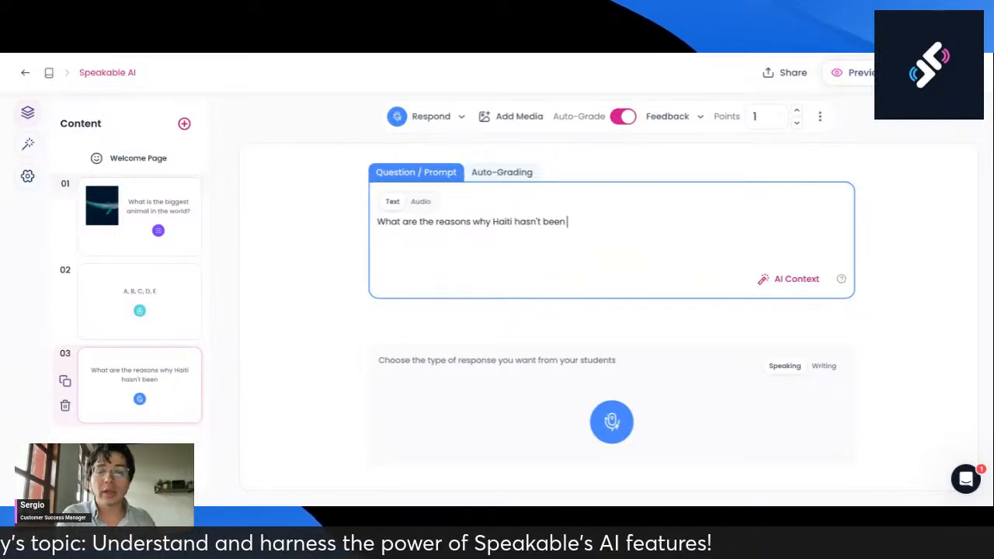
type("able to recover")
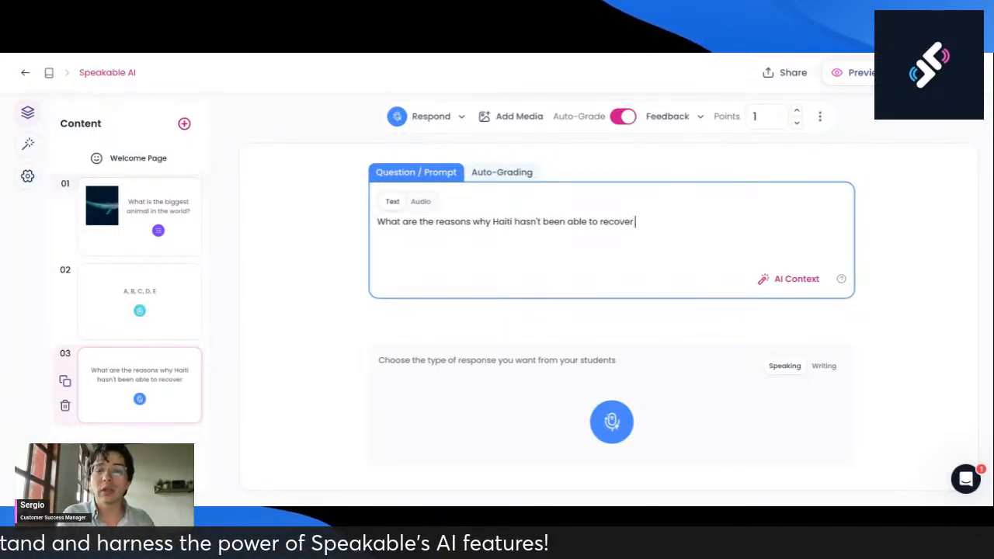
type(" economically ")
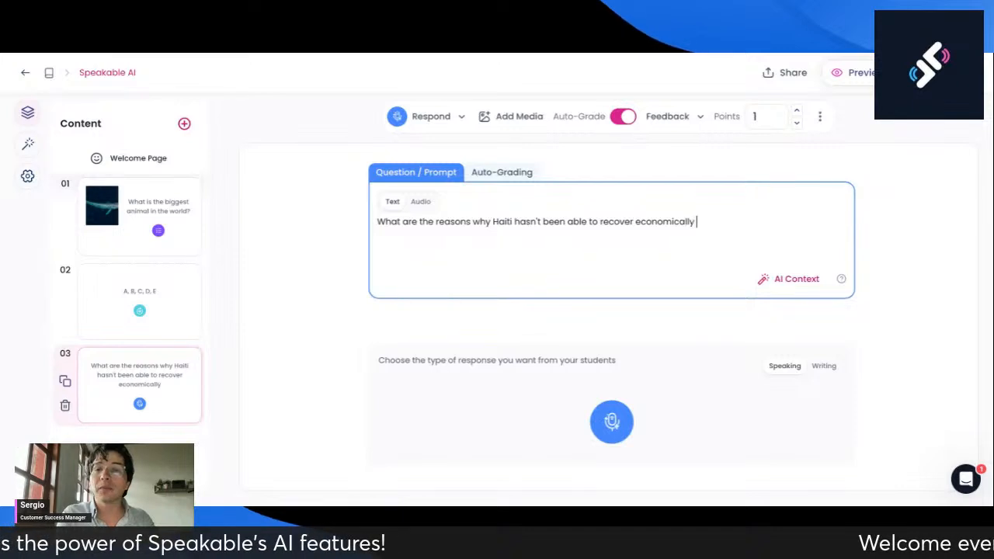
type("even after ")
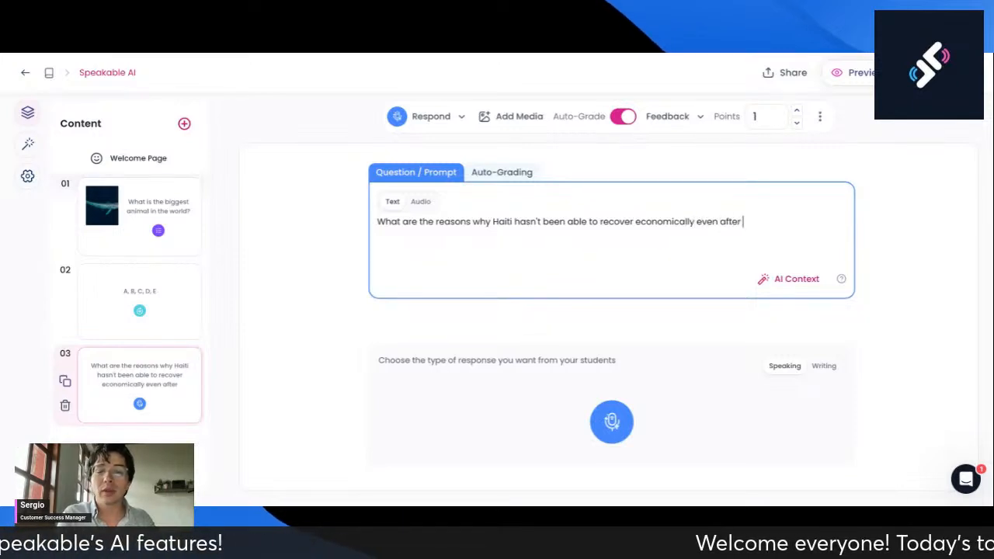
type("years of ")
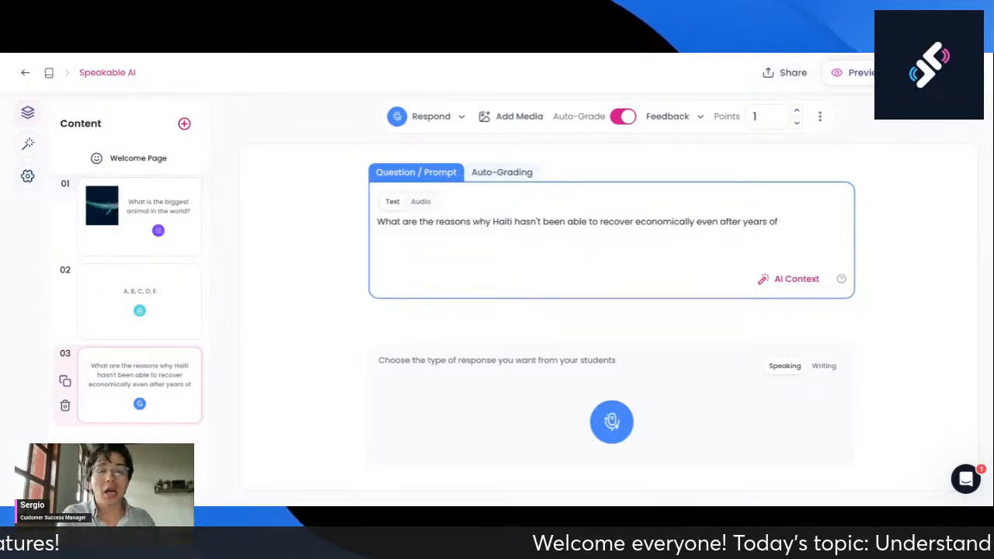
type("support and ")
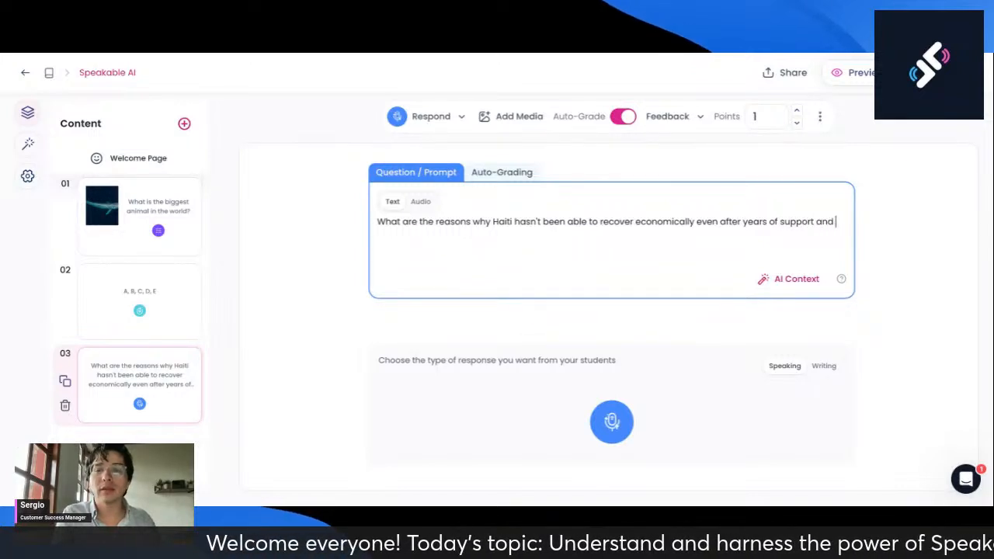
type("subsidies?")
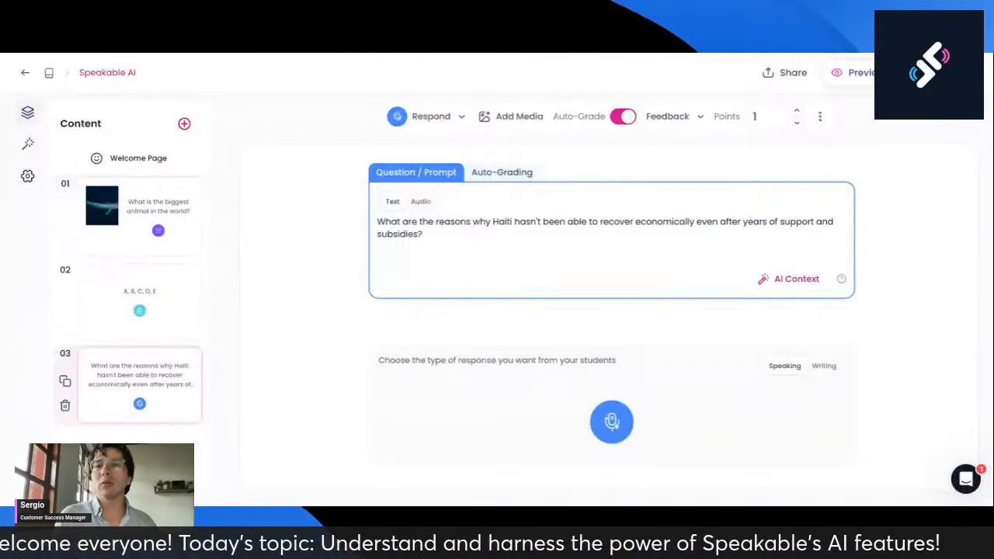
Check the auto-grading criteria, record and submit the spoken answer "The reason is corruption.", and return to the builder from the feedback
left_click(491, 172)
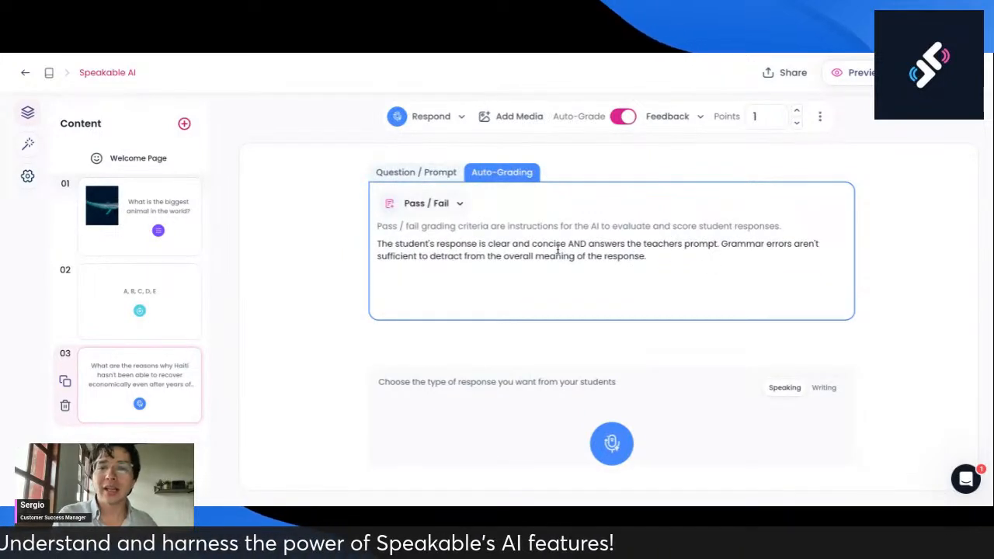
left_click(424, 176)
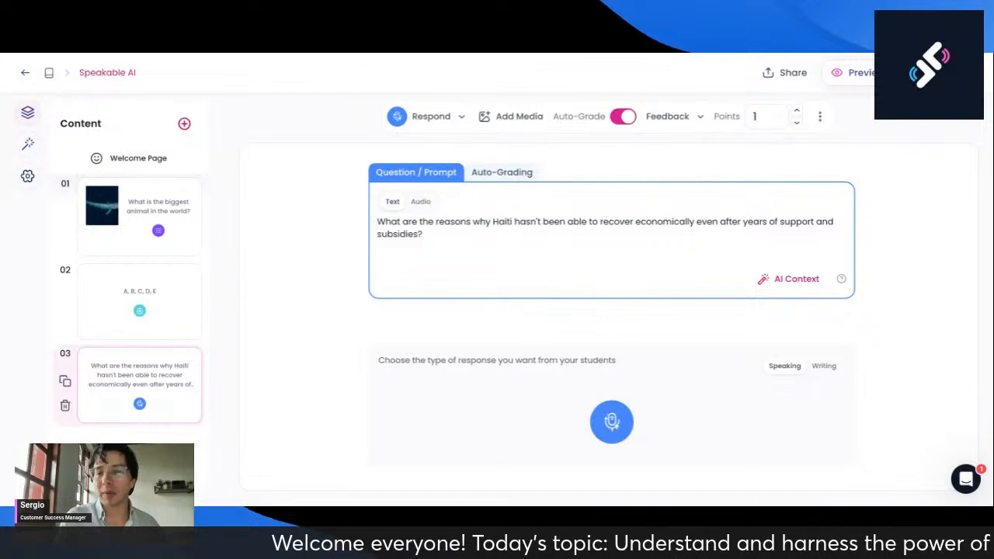
left_click(613, 435)
scroll(680, 389, "down", 2)
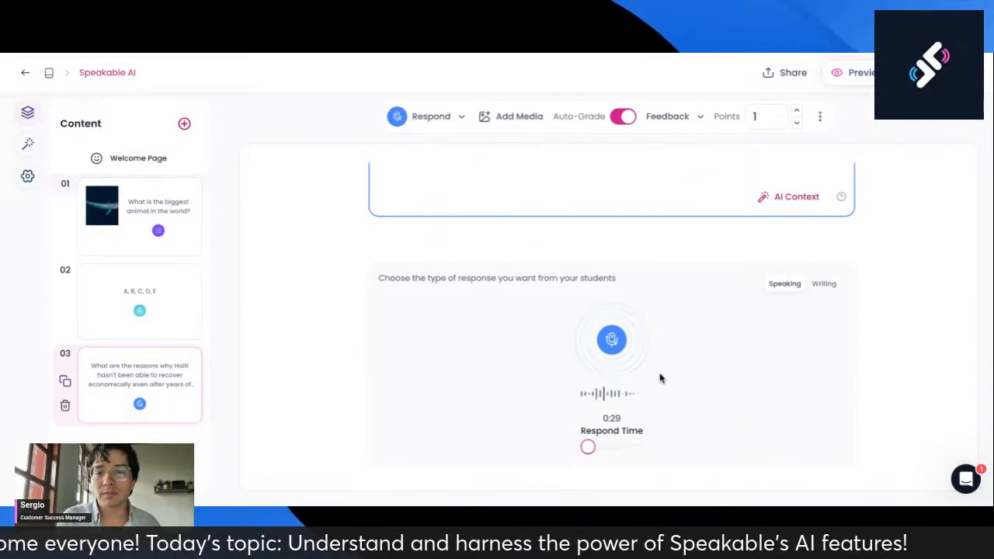
left_click(609, 342)
left_click(672, 444)
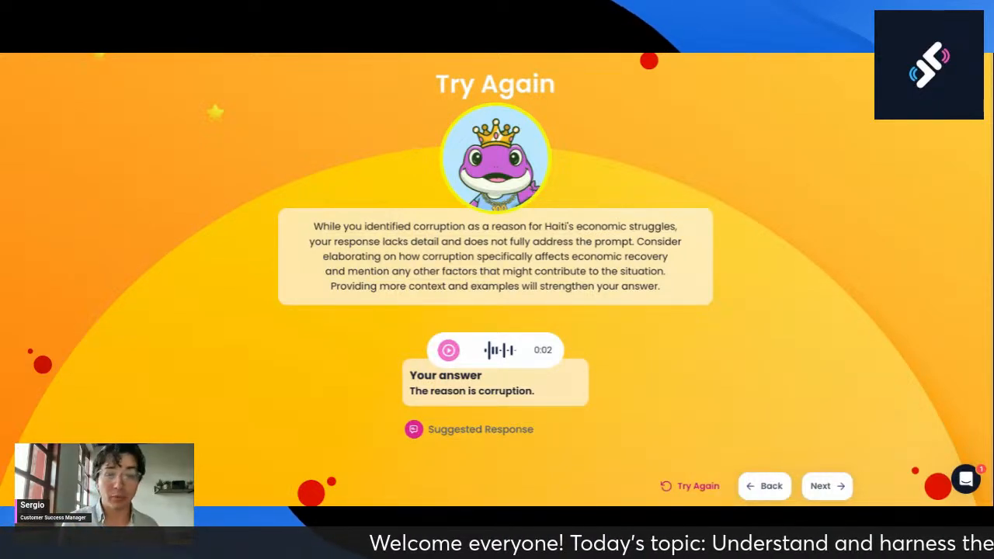
left_click(750, 485)
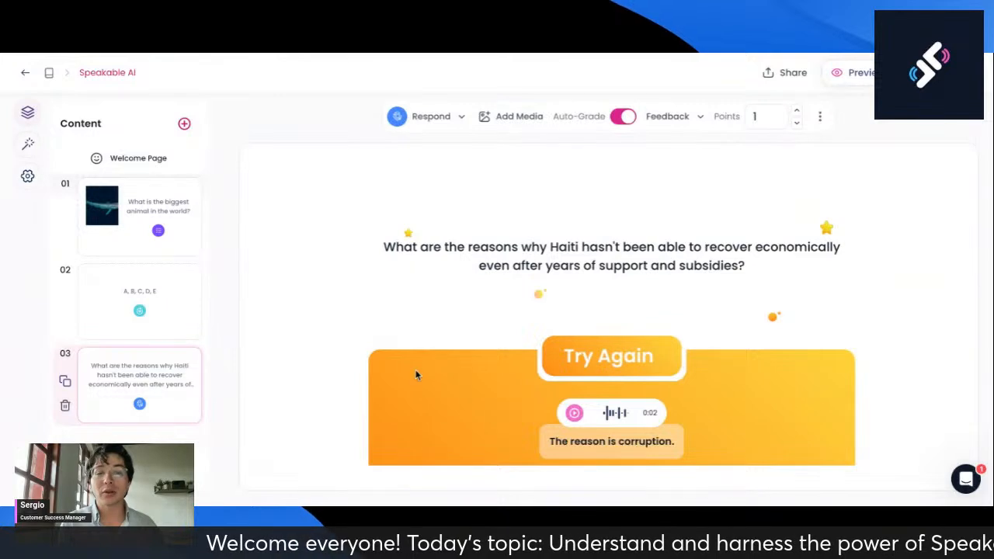
Reopen the Haiti Respond card for editing and raise its Respond Time to the maximum
left_click(174, 368)
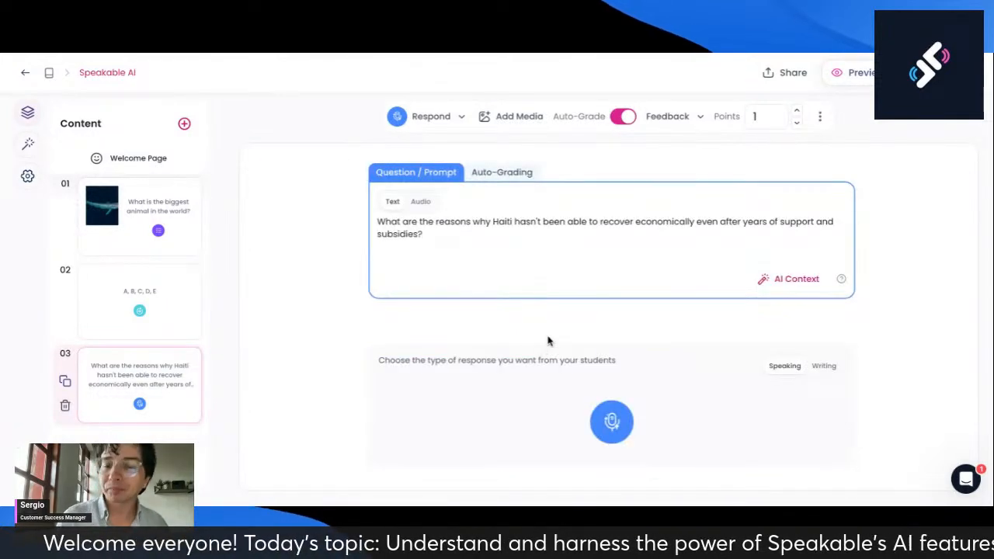
scroll(566, 323, "down", 1)
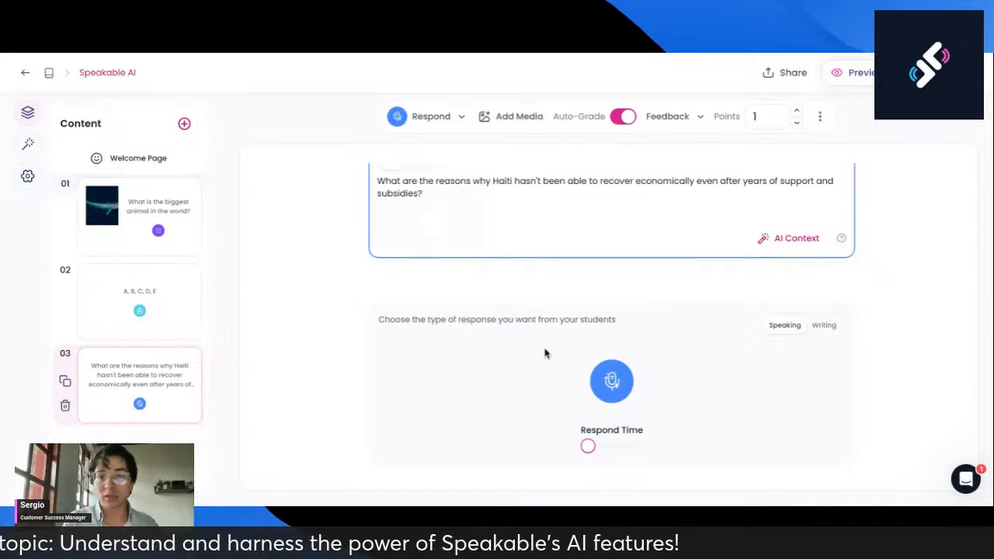
mouse_move(589, 449)
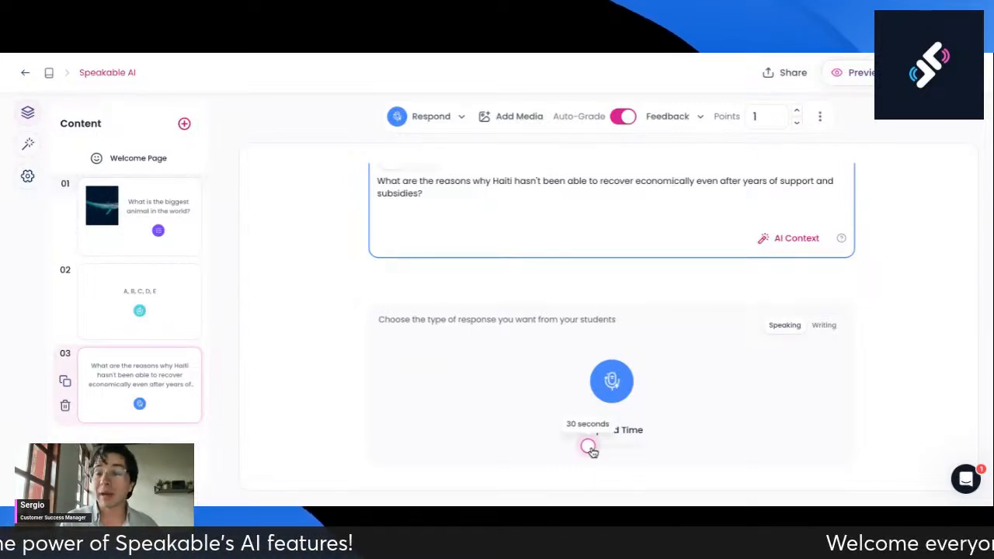
left_click_drag(590, 450, 774, 438)
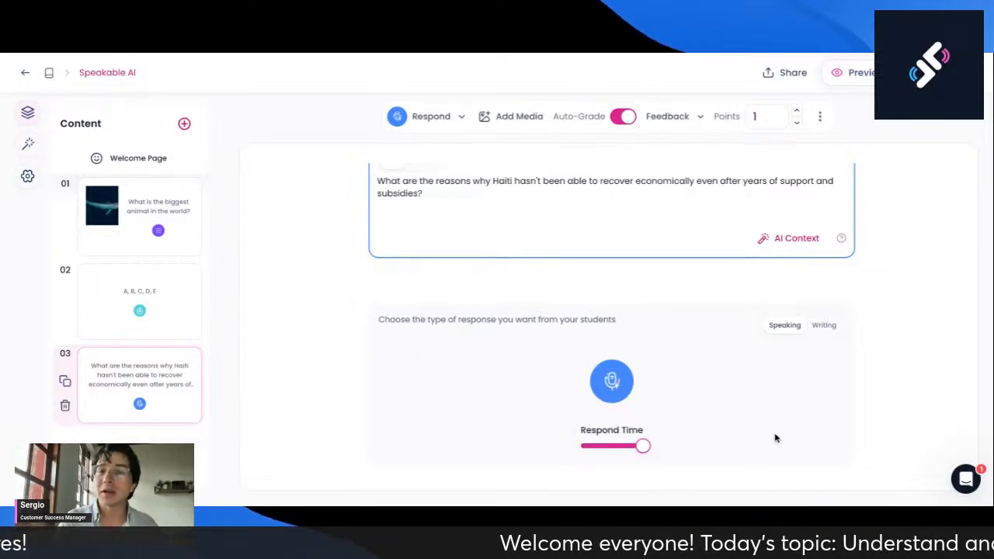
scroll(676, 414, "up", 1)
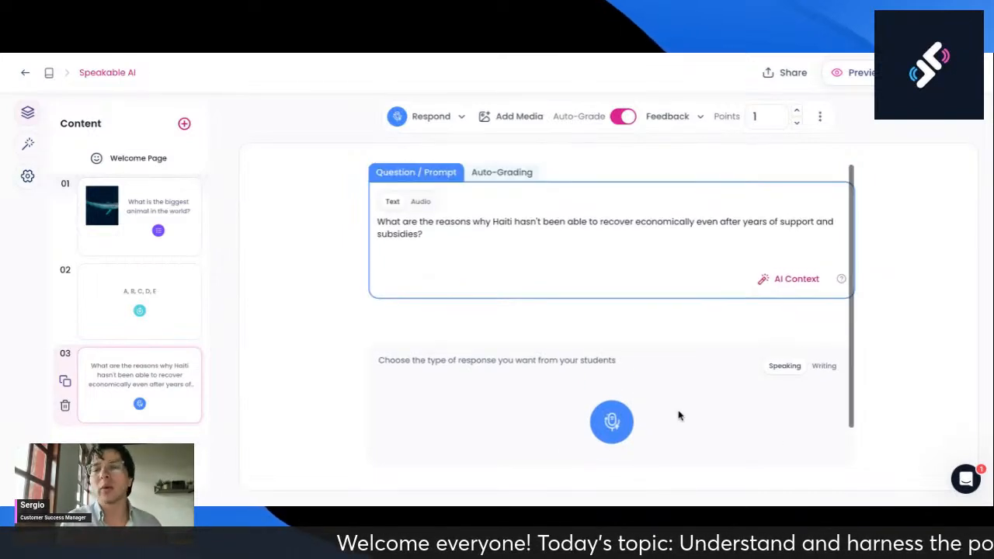
Record a spoken answer of about 36 seconds blaming Haiti's economic struggles on corruption despite aid, and save it for grading
scroll(678, 415, "down", 1)
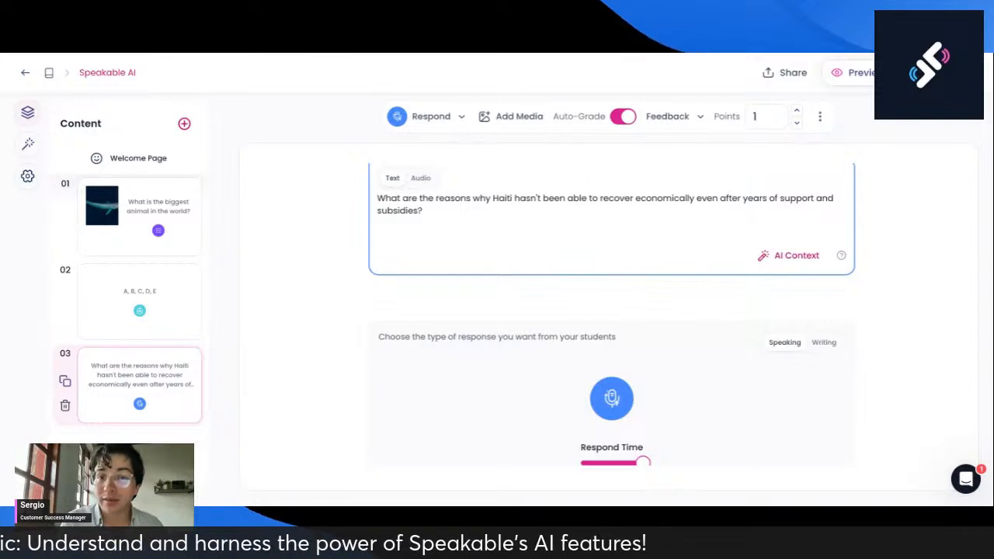
left_click(619, 402)
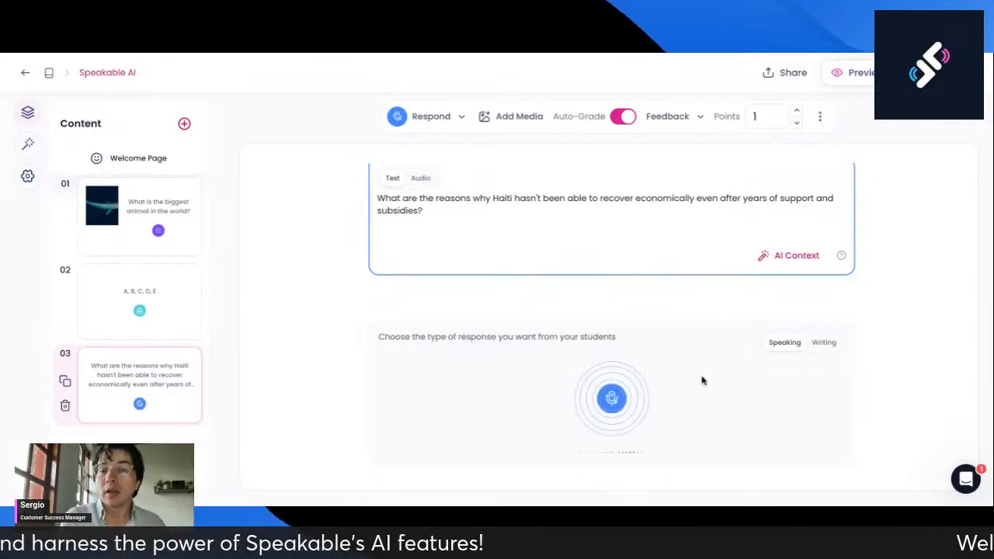
scroll(702, 380, "down", 2)
scroll(702, 380, "up", 2)
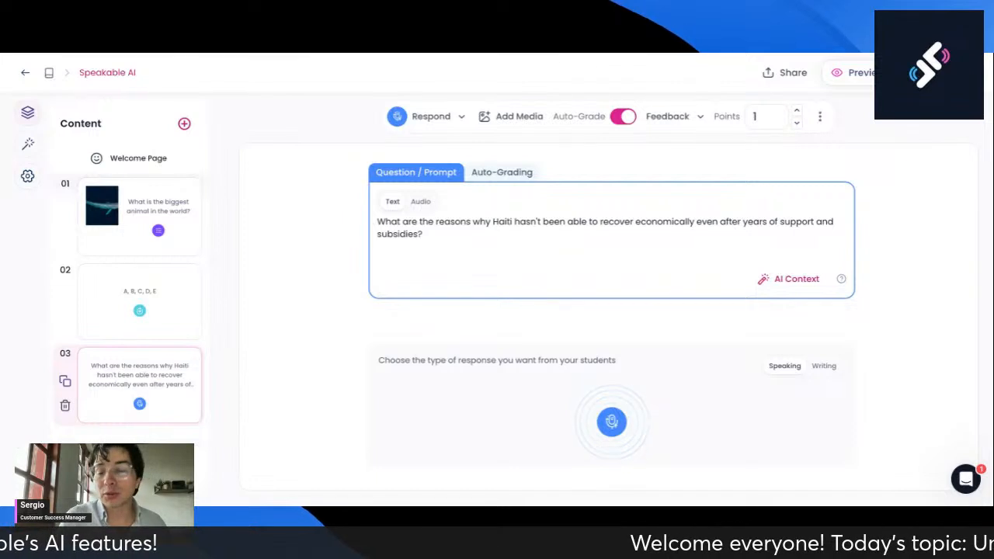
scroll(612, 326, "down", 2)
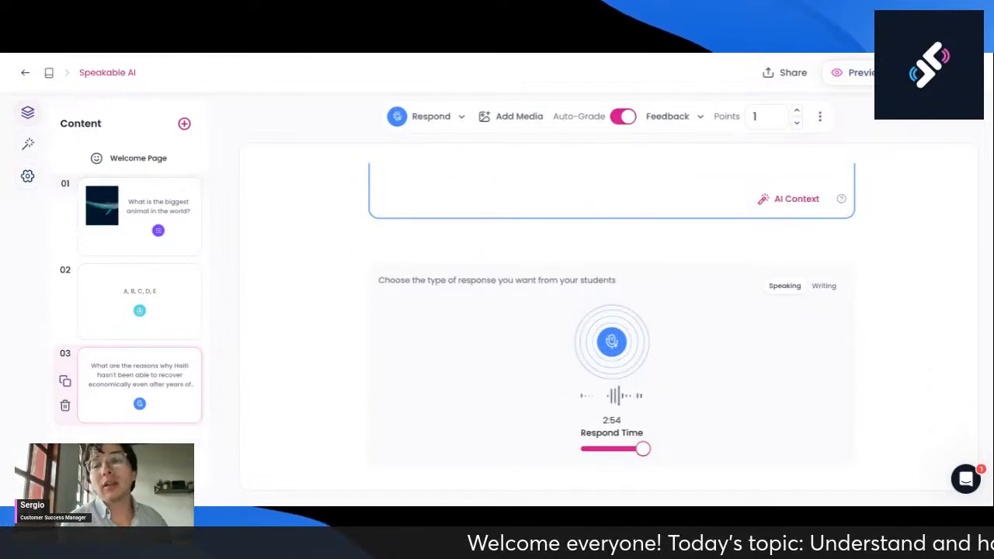
scroll(611, 326, "up", 1)
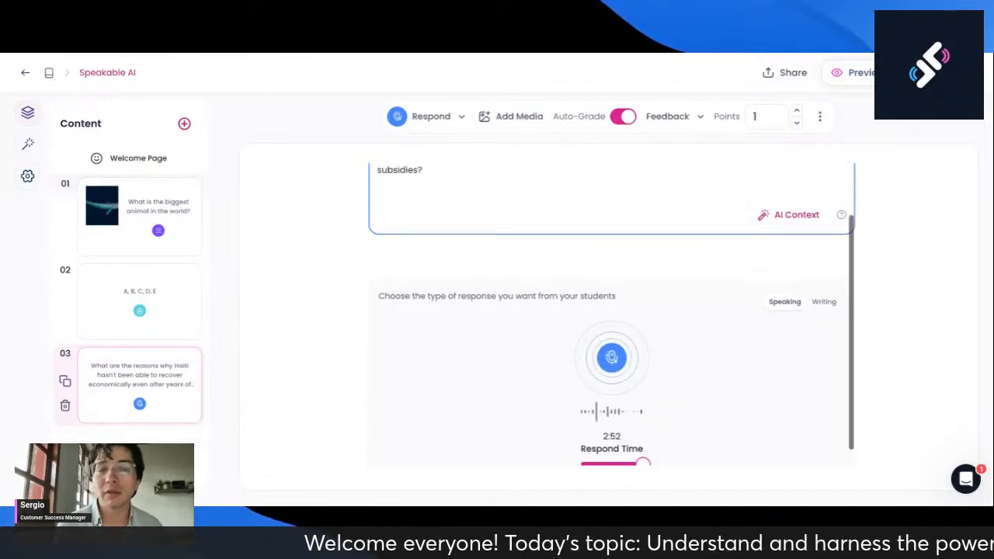
scroll(611, 326, "up", 1)
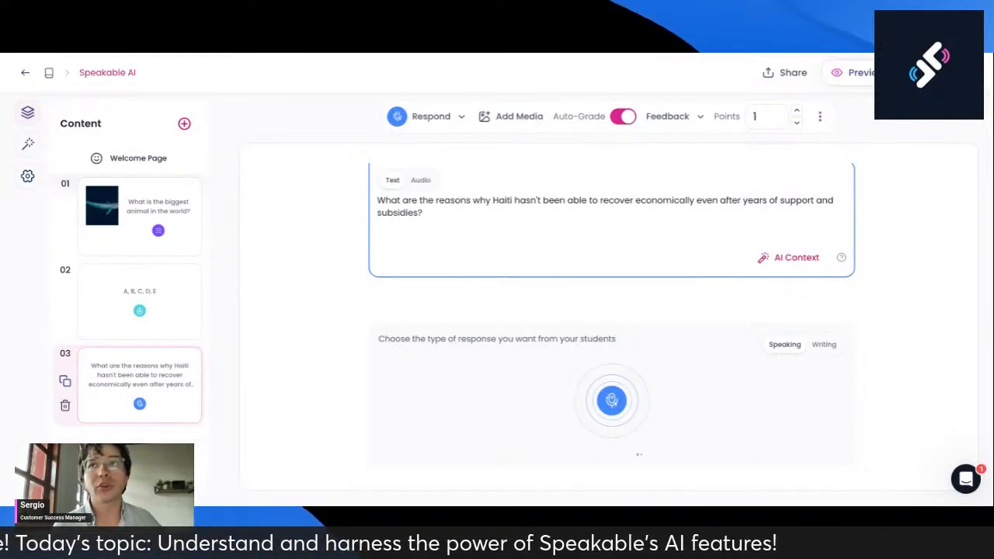
scroll(612, 326, "down", 2)
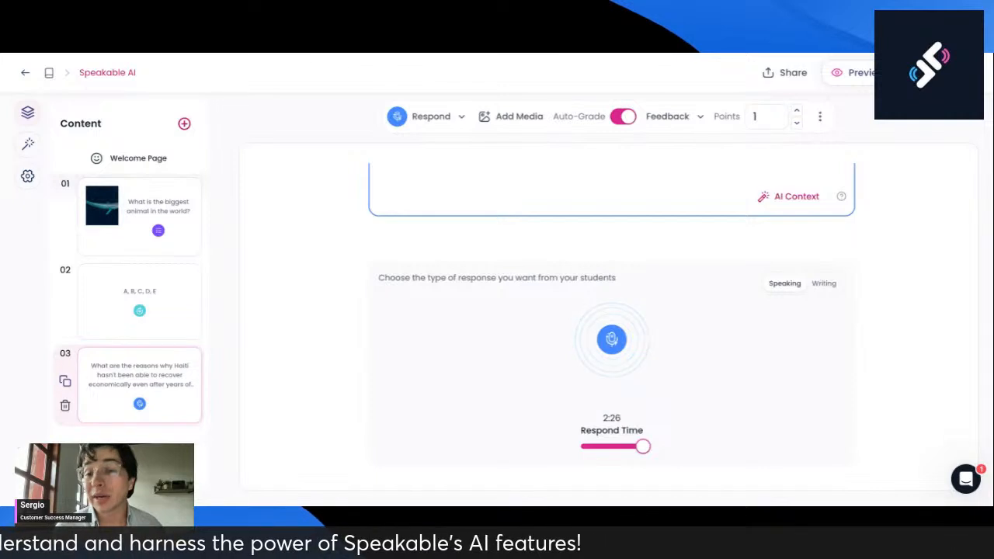
left_click(618, 350)
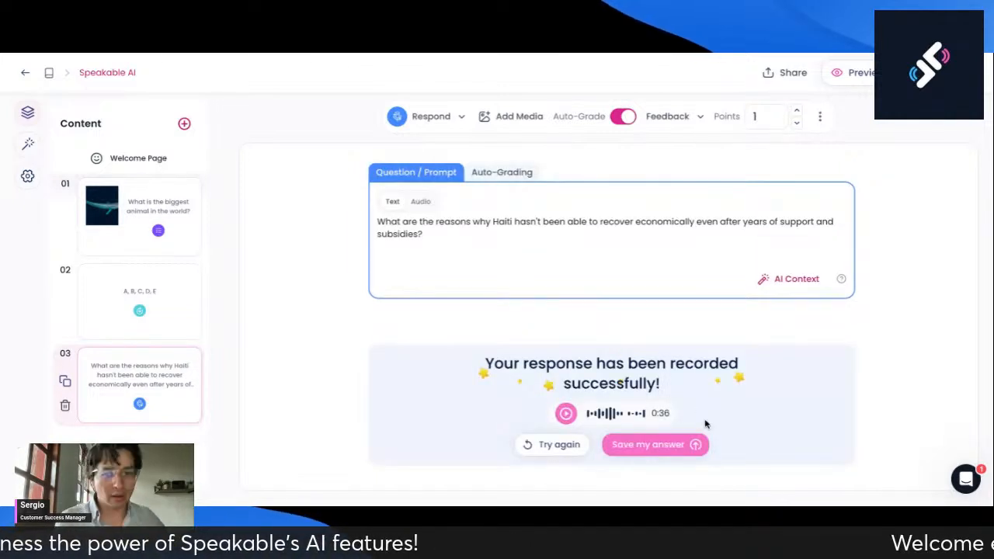
left_click(676, 444)
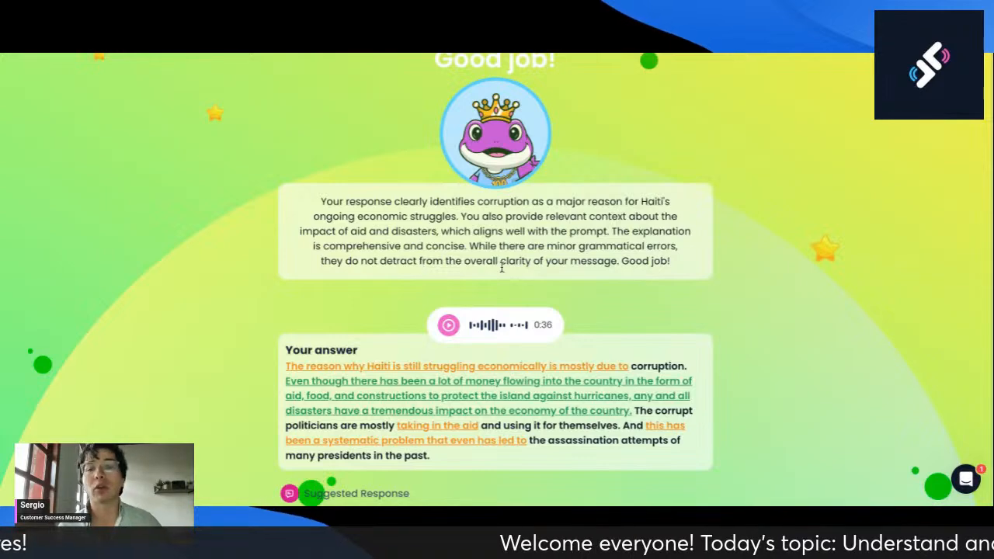
Examine the AI feedback on the spoken answer, including the highlighted phrases and the Suggested Response, and return to the Respond card's editor
scroll(737, 290, "down", 1)
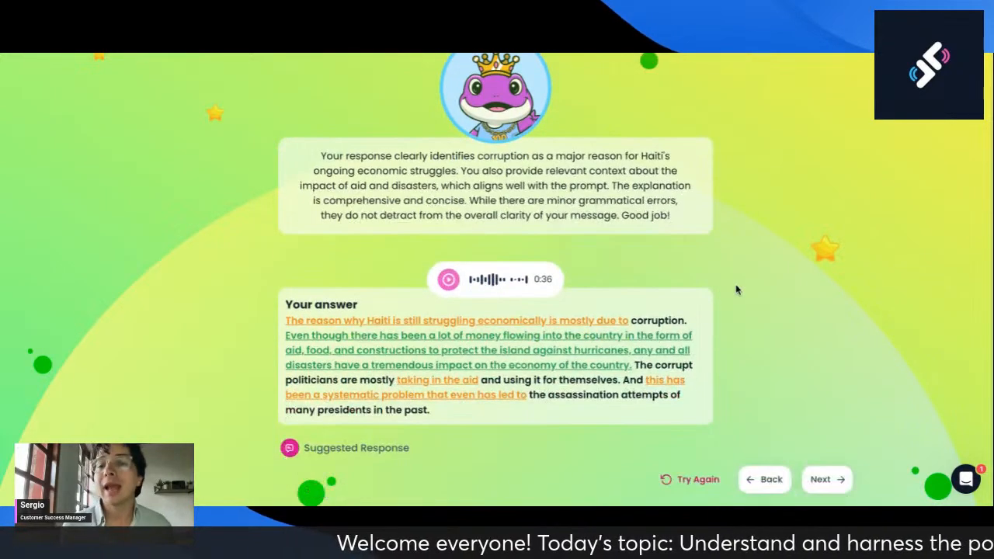
mouse_move(444, 333)
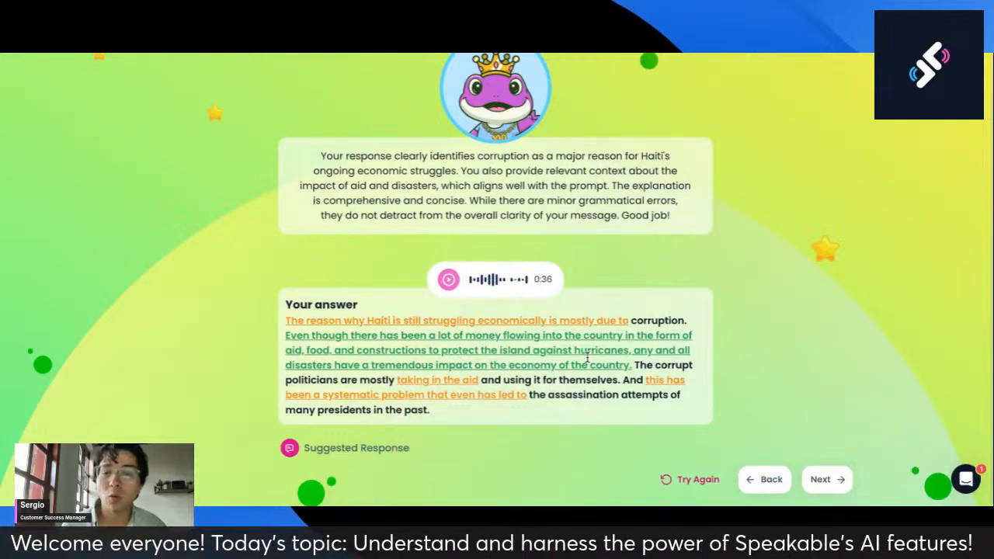
mouse_move(568, 352)
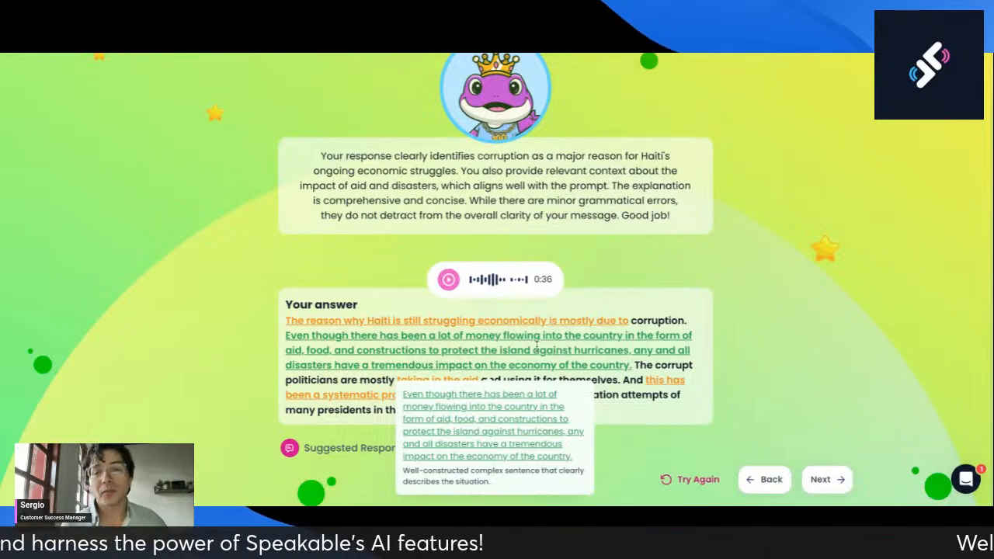
mouse_move(369, 394)
mouse_move(411, 383)
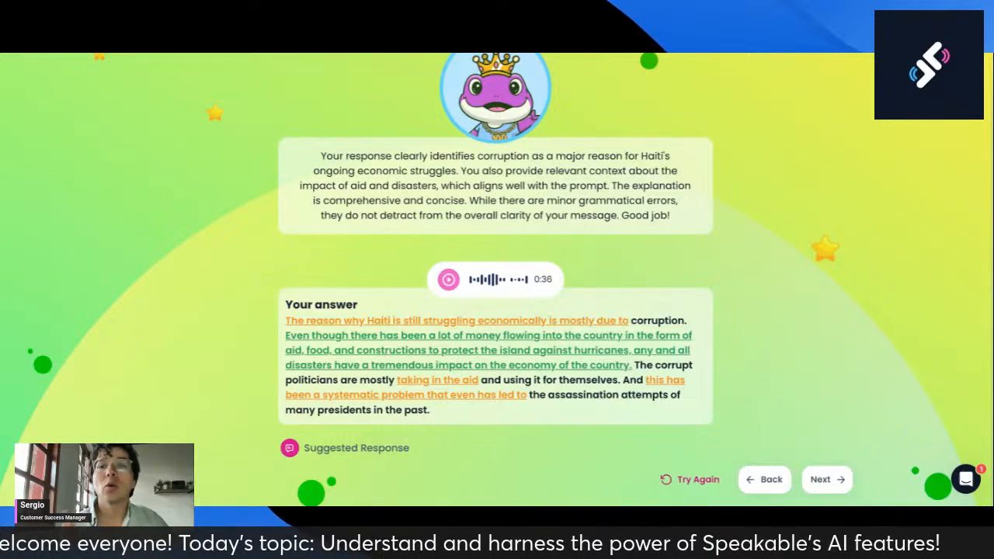
left_click(358, 454)
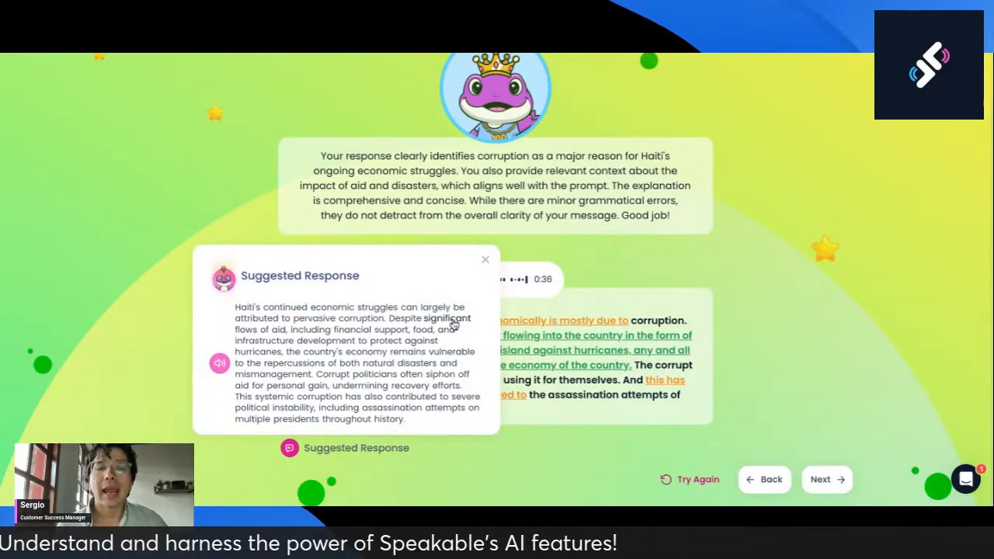
left_click(486, 261)
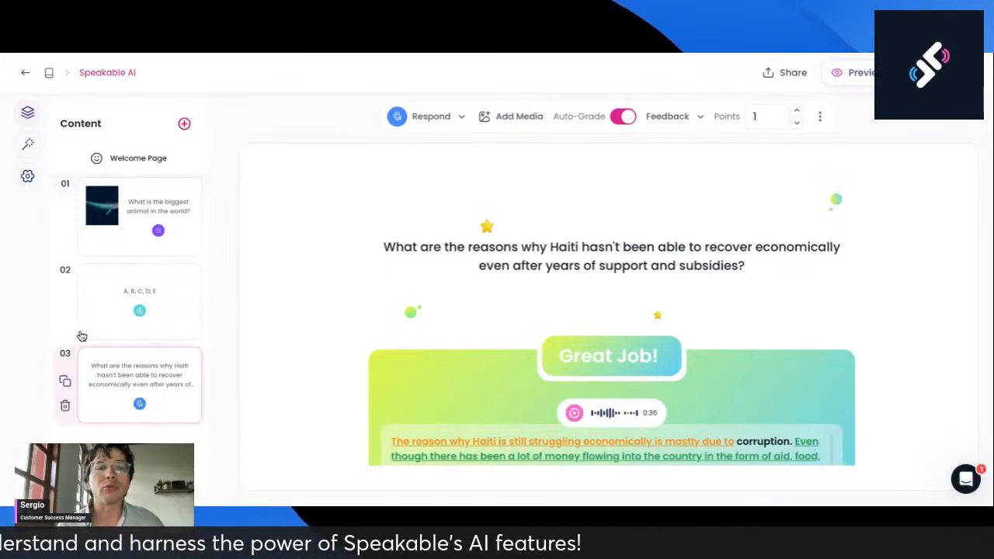
left_click(107, 392)
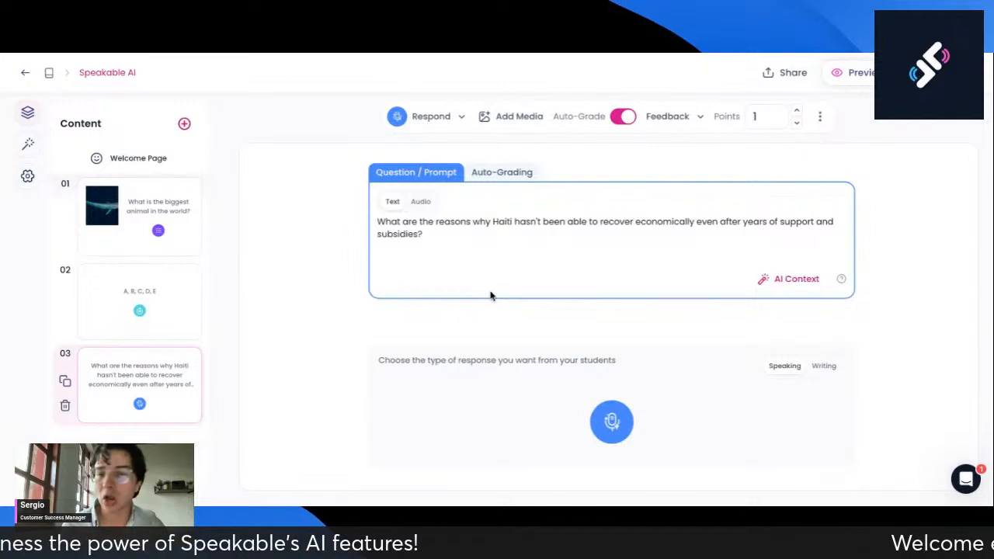
Try adding the filler text "jhvmhnvjhv" to the Respond card's Pass / Fail grading criteria, and delete it again
left_click(492, 173)
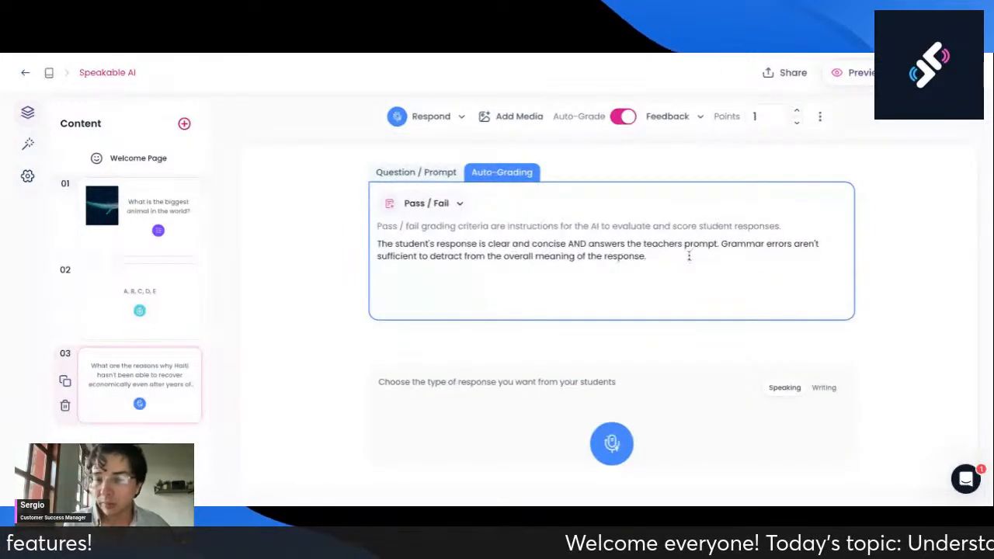
type("jhvmhnvjhv")
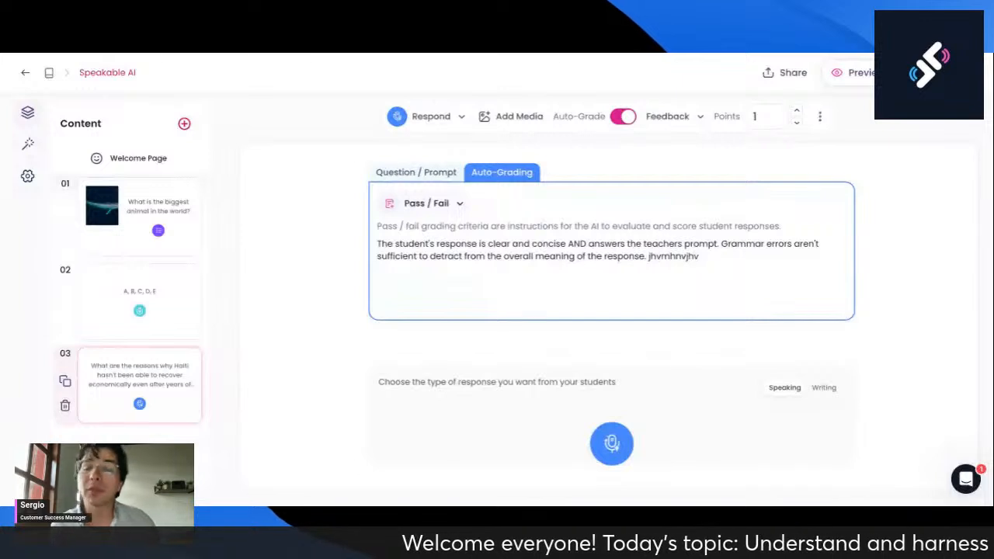
key("BackSpace")
key("BackSpace")
key("BackSpace")
key("BackSpace")
key("BackSpace")
key("BackSpace")
key("BackSpace")
key("BackSpace")
key("BackSpace")
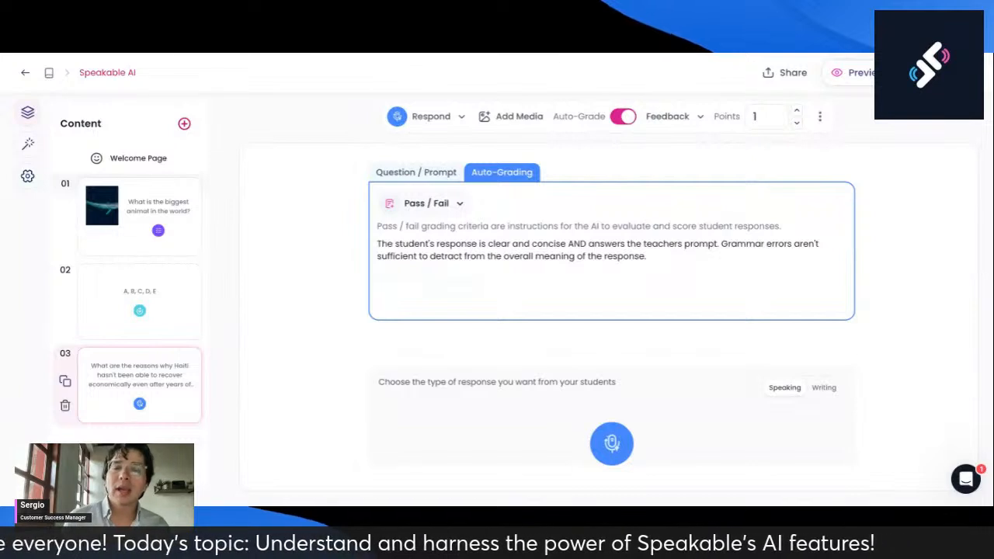
Switch the Respond card's auto-grading to Rubric-Based Grading and open the Speakable Standard World Language Rubric
left_click(430, 208)
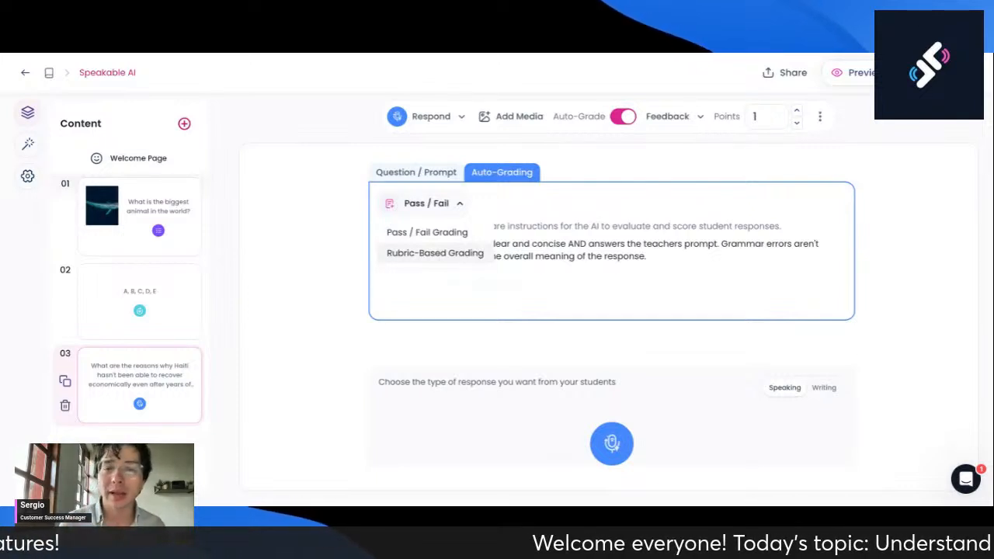
left_click(432, 253)
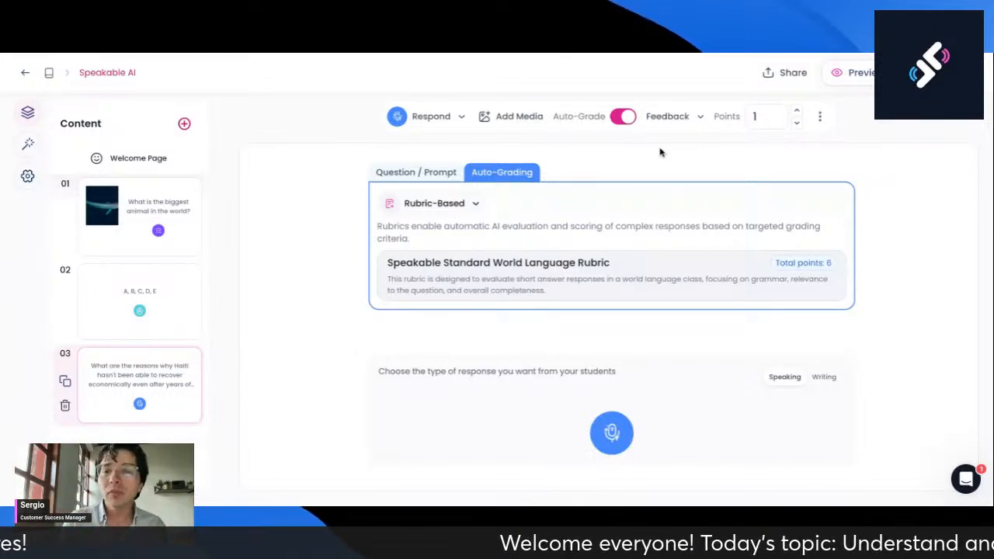
left_click(476, 278)
Examine the rubric's Grammar, Relevance and Completeness criteria with their Beginner, Intermediate and Advanced score definitions
scroll(645, 310, "down", 3)
scroll(645, 310, "up", 3)
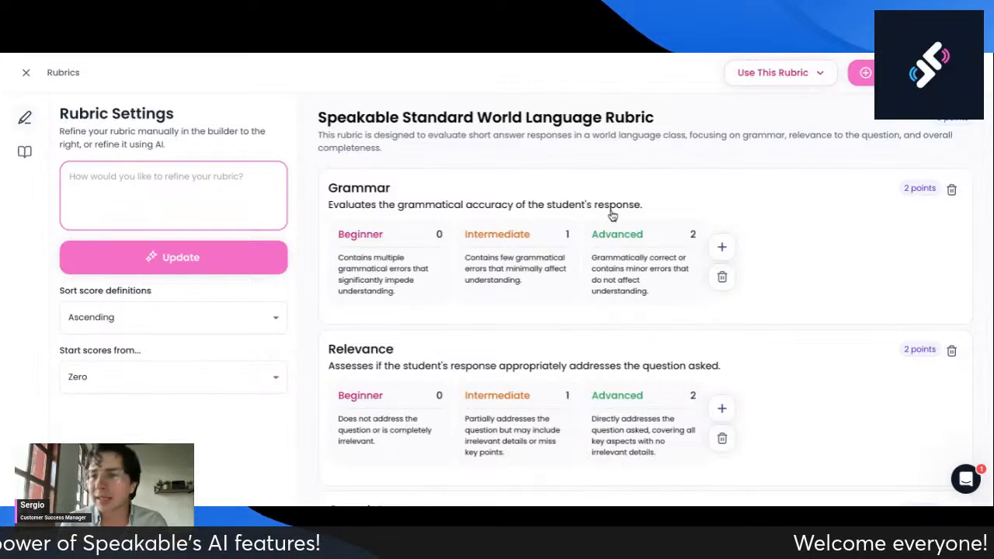
scroll(611, 216, "down", 3)
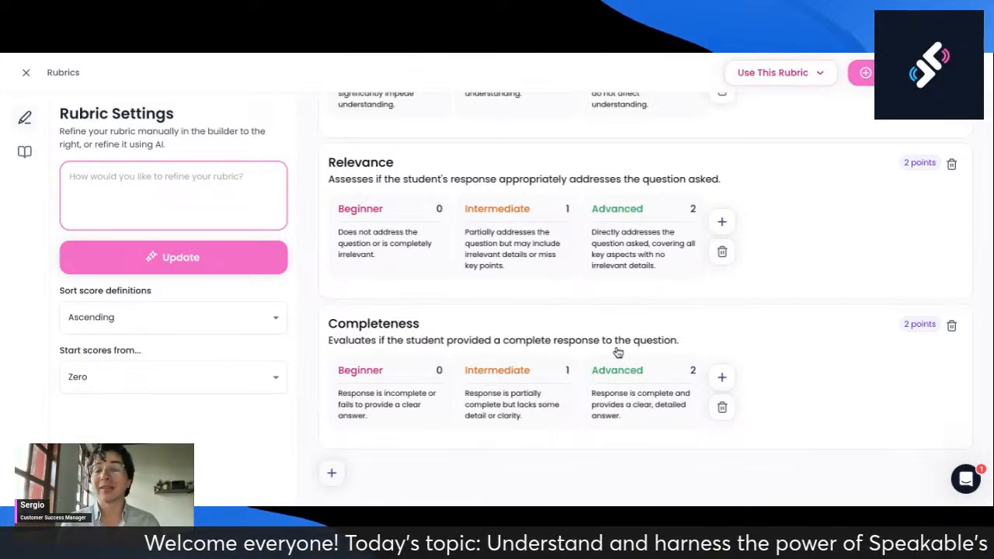
scroll(617, 349, "up", 2)
scroll(617, 351, "up", 1)
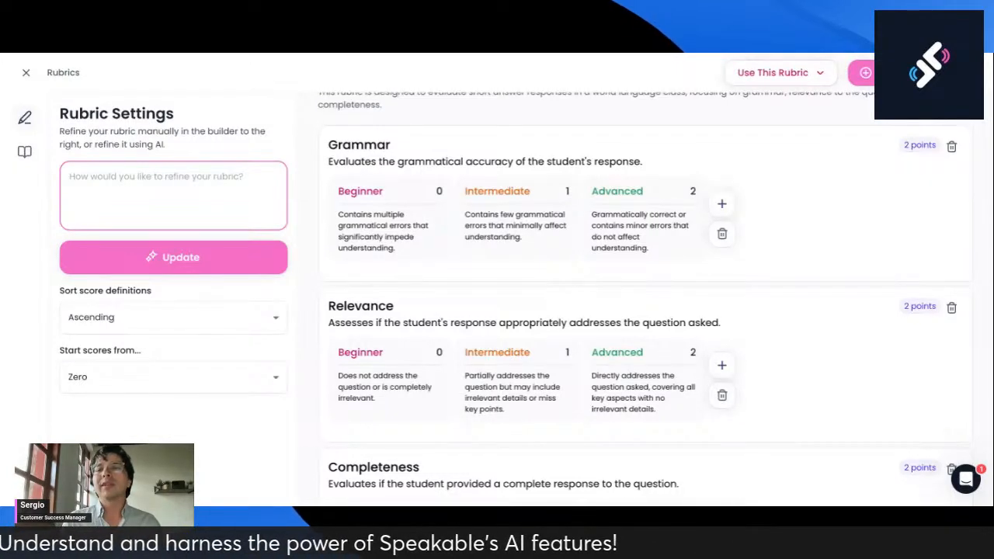
scroll(450, 228, "down", 2)
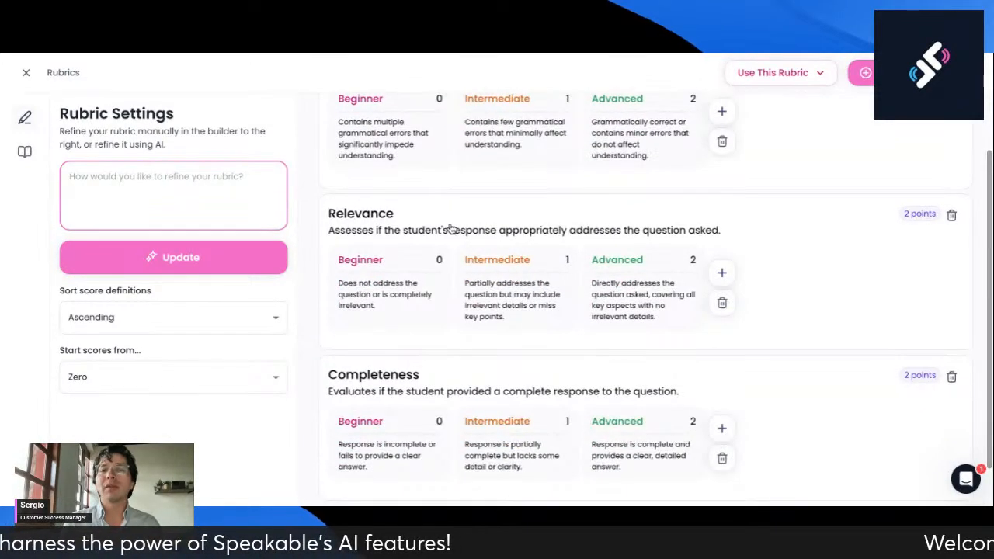
scroll(450, 228, "down", 1)
scroll(450, 341, "up", 2)
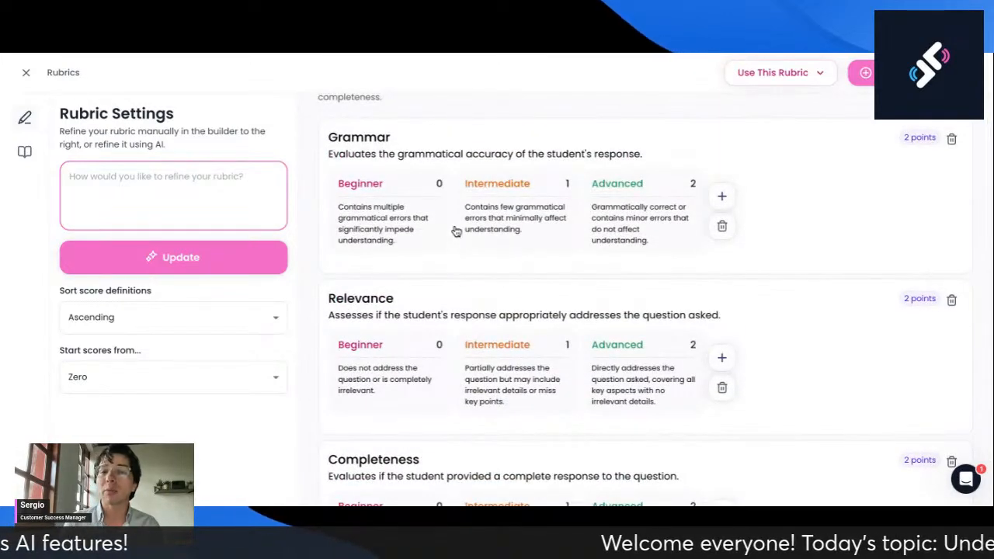
scroll(676, 249, "up", 1)
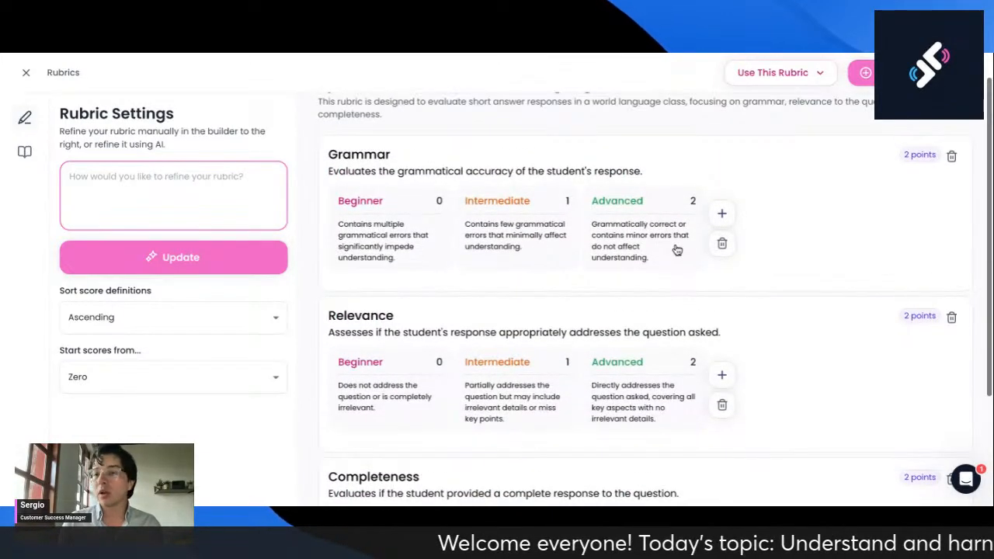
scroll(676, 249, "up", 1)
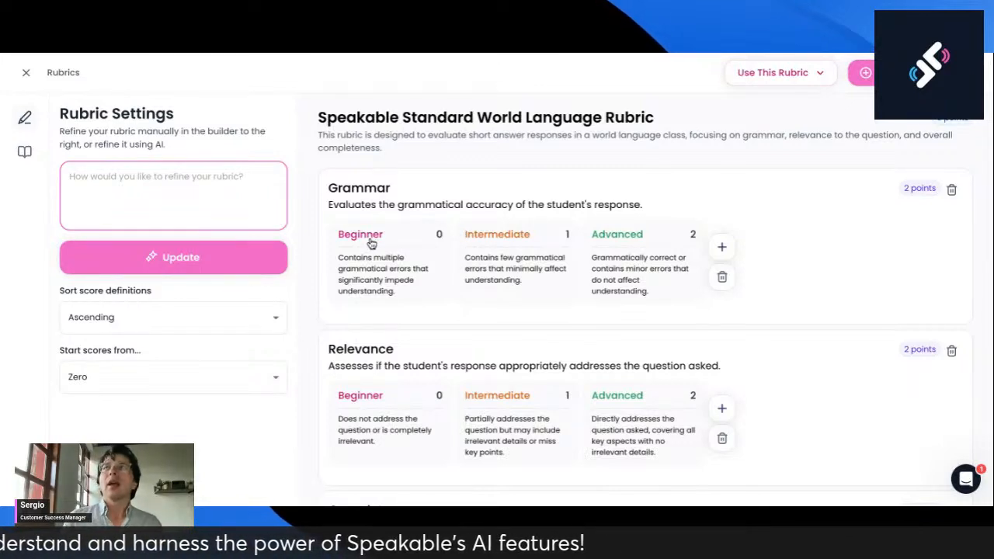
Add a fourth score level titled "Master" to the Grammar criterion, defined as "The student's answer contains no mistakes whatsoever."
left_click(722, 248)
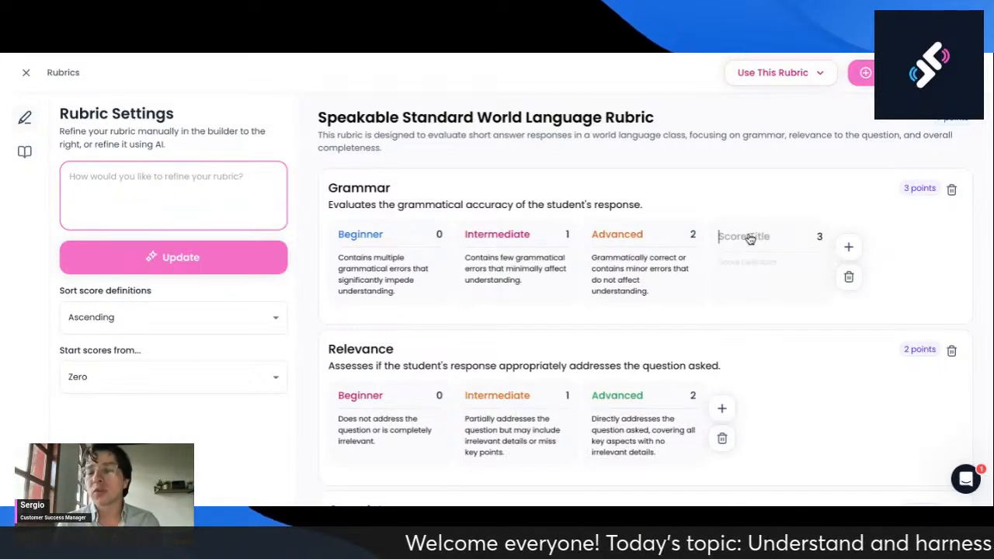
type("M")
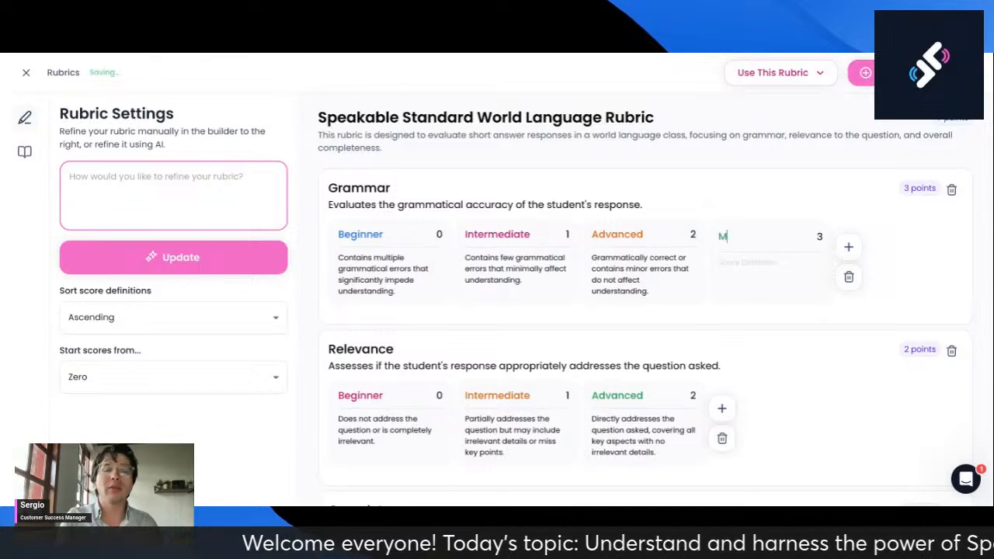
type("aster")
left_click(754, 264)
type("The student's a")
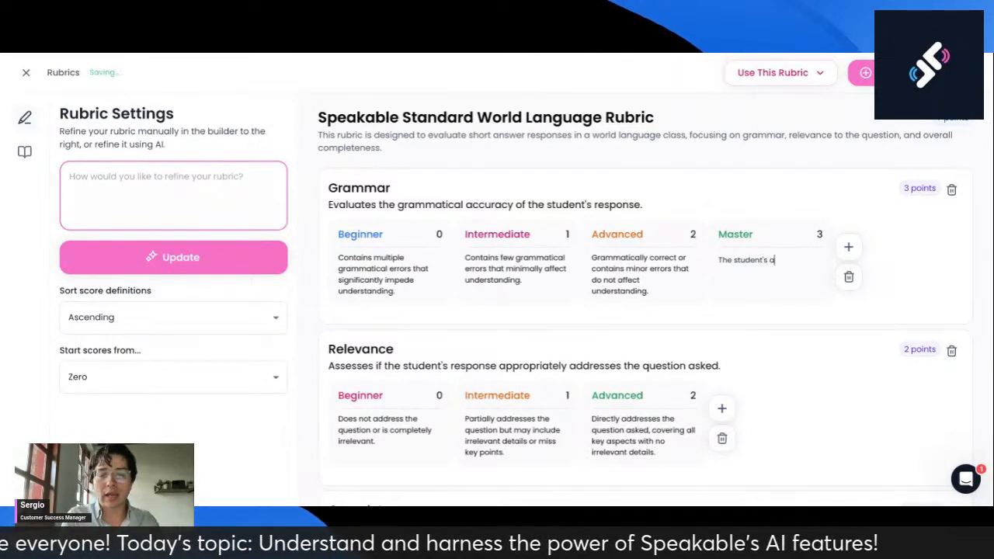
type("nswer contains no mi")
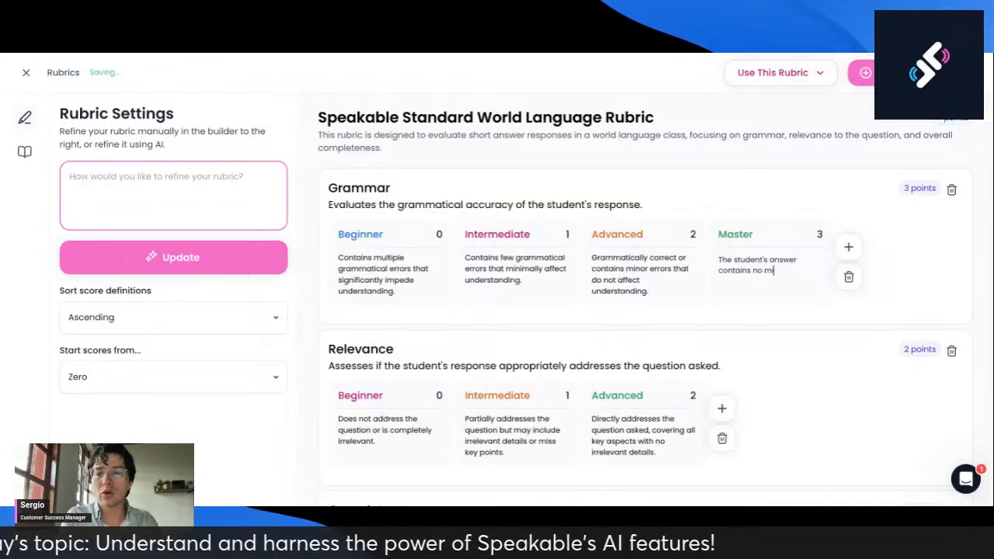
type("stakes whatsoever.")
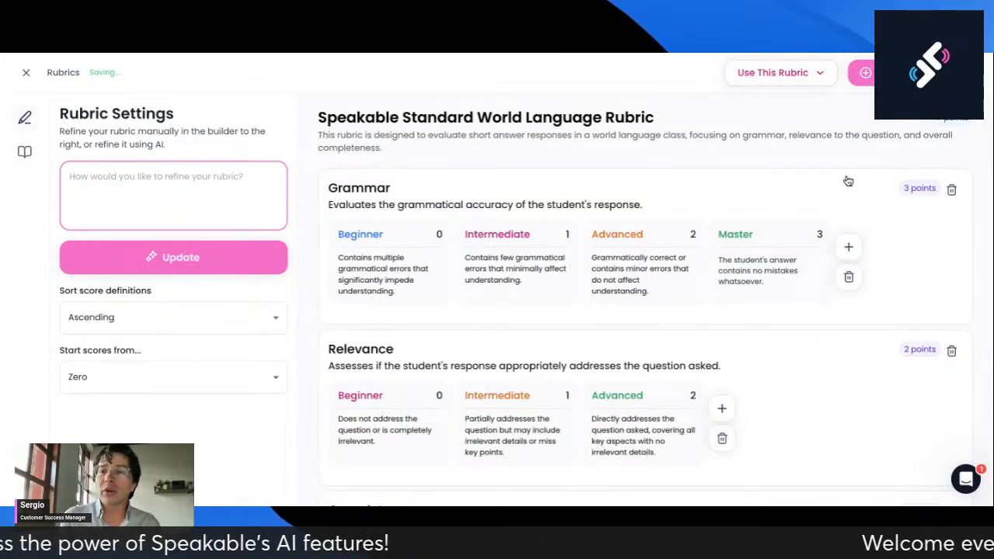
Add the Master score level to the Relevance and Completeness criteria as well
scroll(815, 287, "down", 2)
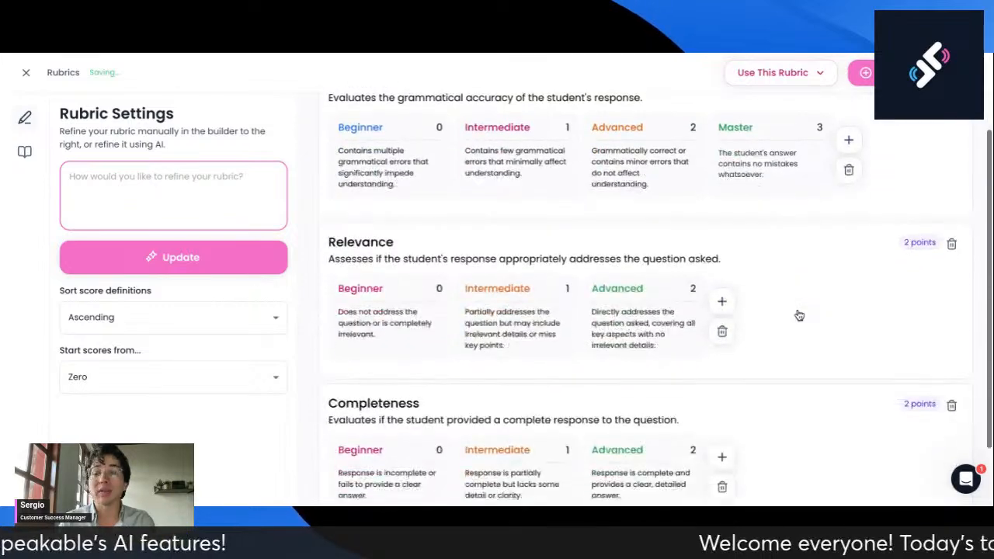
left_click(721, 295)
scroll(776, 379, "down", 1)
left_click(722, 375)
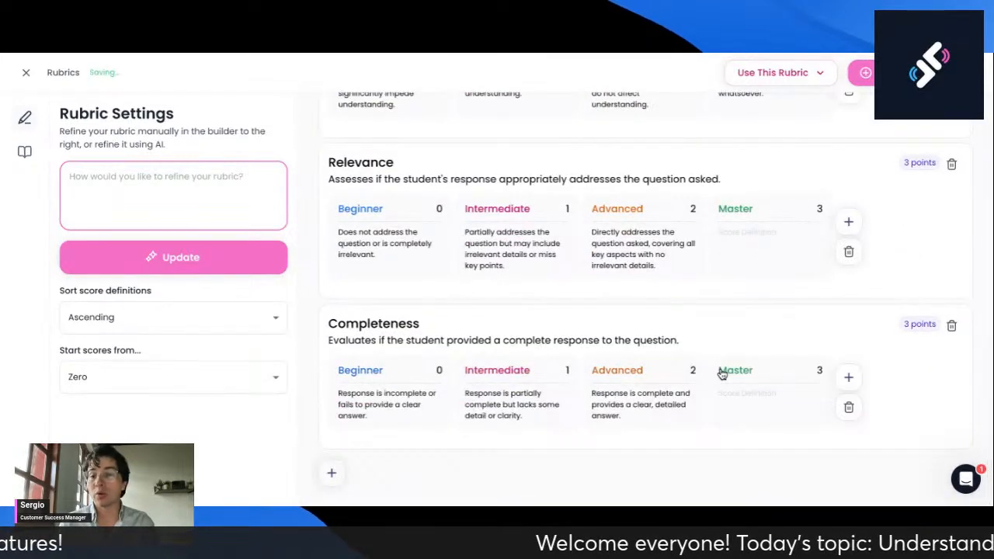
Remove the Master score level from the Relevance, Completeness and Grammar criteria
left_click(850, 256)
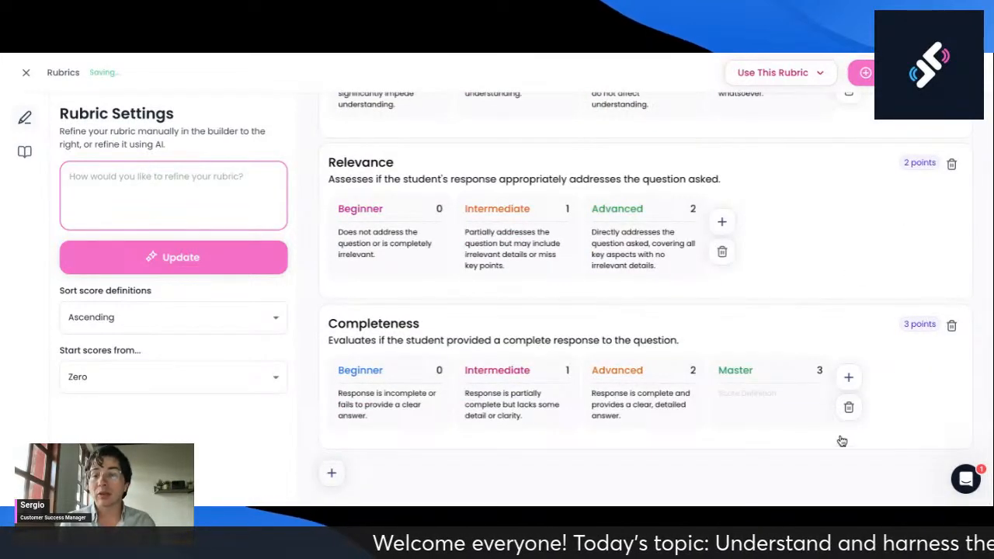
scroll(818, 362, "up", 2)
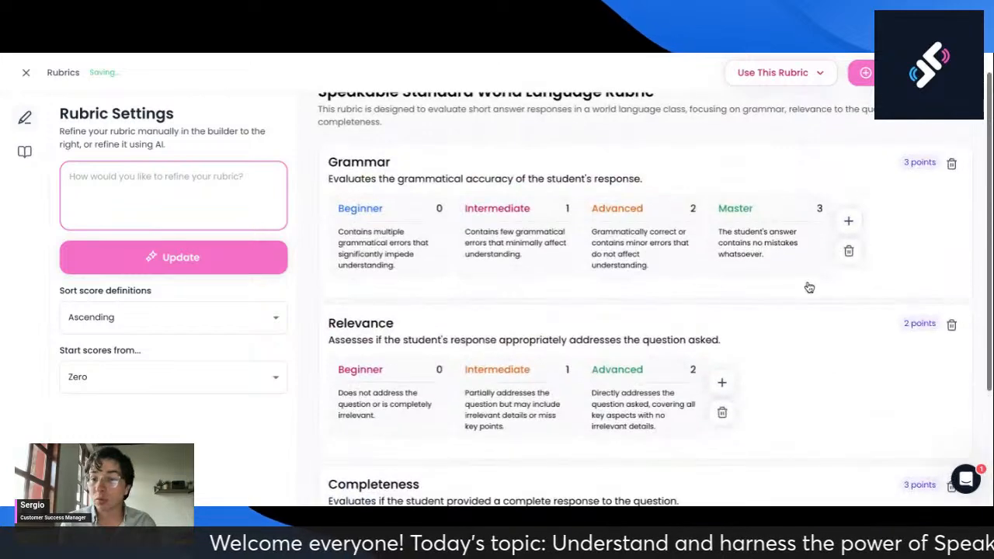
scroll(811, 302, "down", 2)
left_click(842, 402)
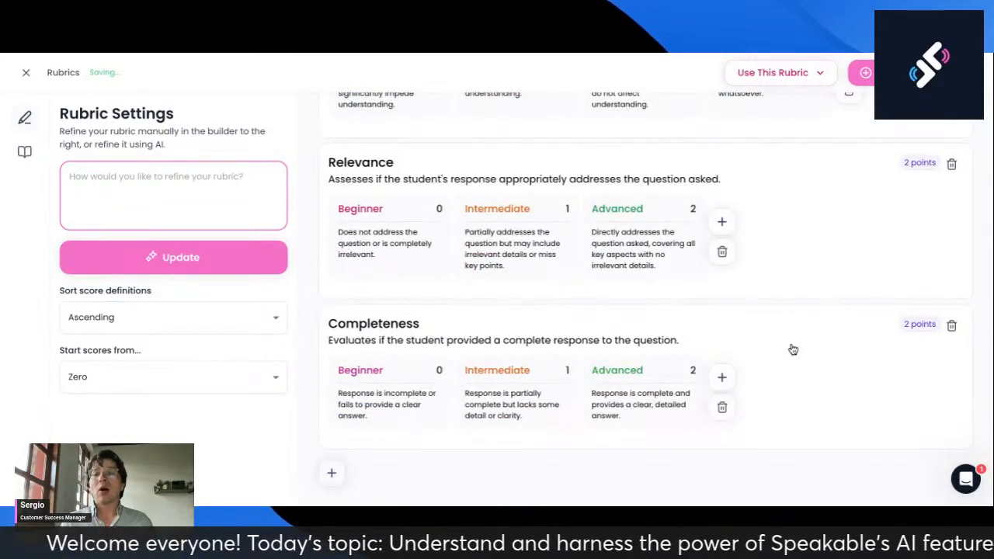
scroll(808, 326, "up", 2)
left_click(852, 232)
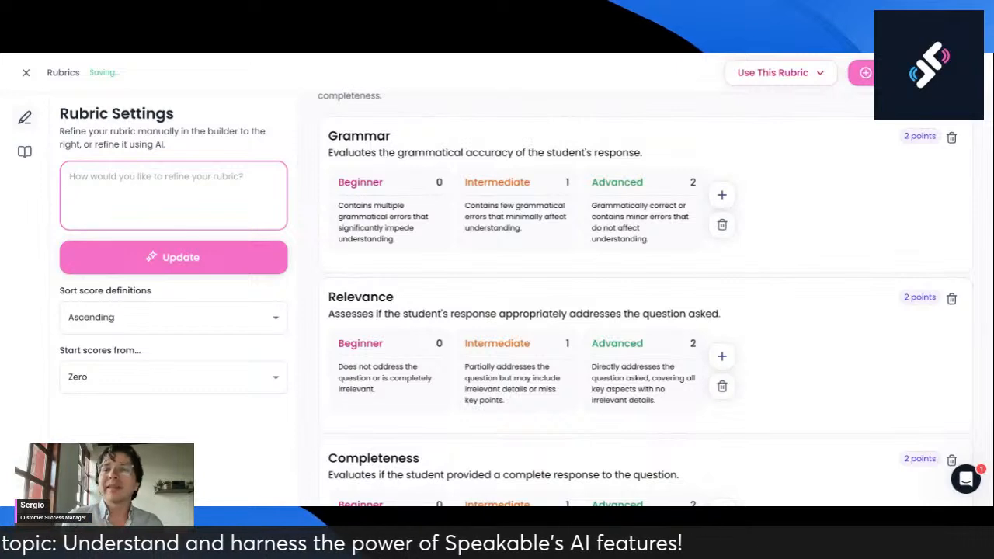
Delete the entire Grammar criterion from the Speakable Standard World Language Rubric
scroll(644, 311, "up", 1)
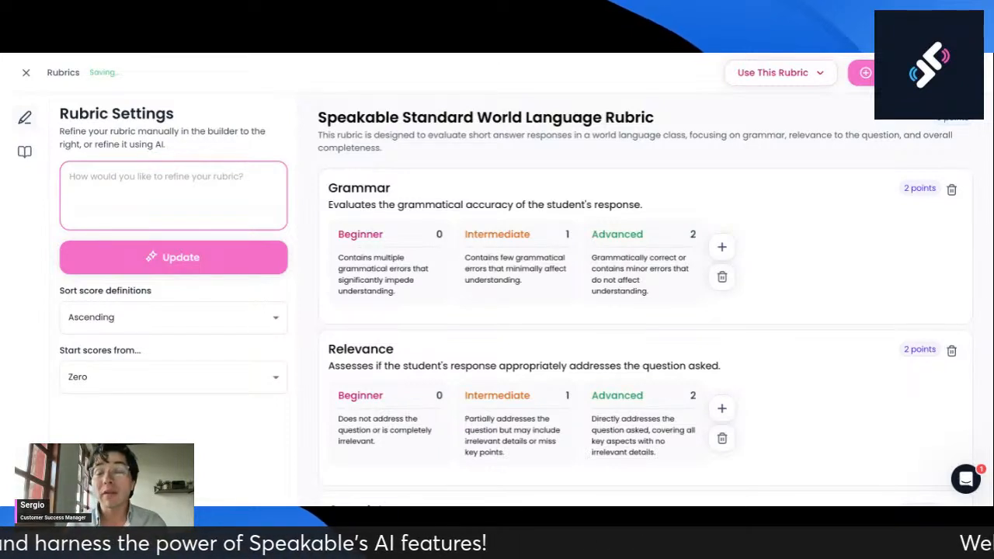
left_click(948, 191)
scroll(577, 276, "down", 1)
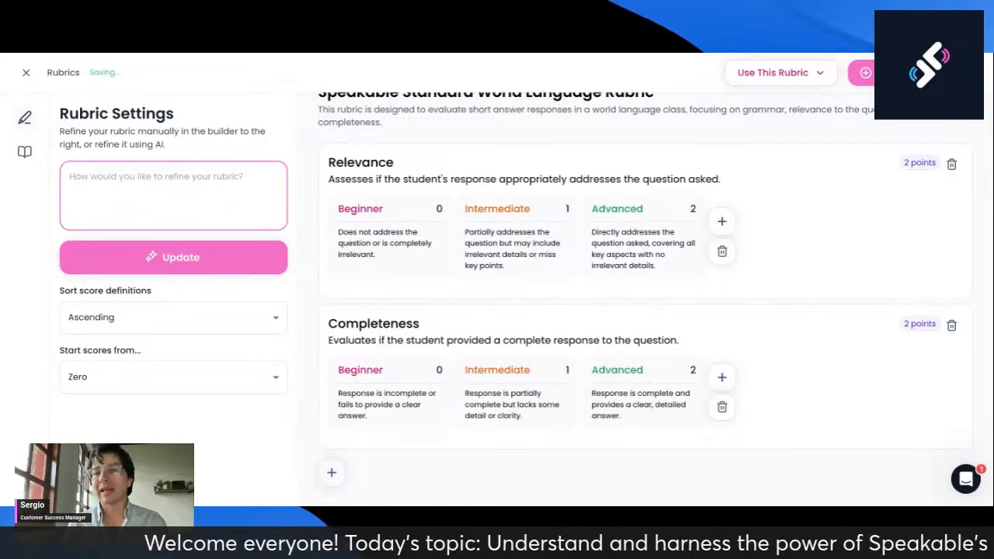
scroll(519, 361, "up", 1)
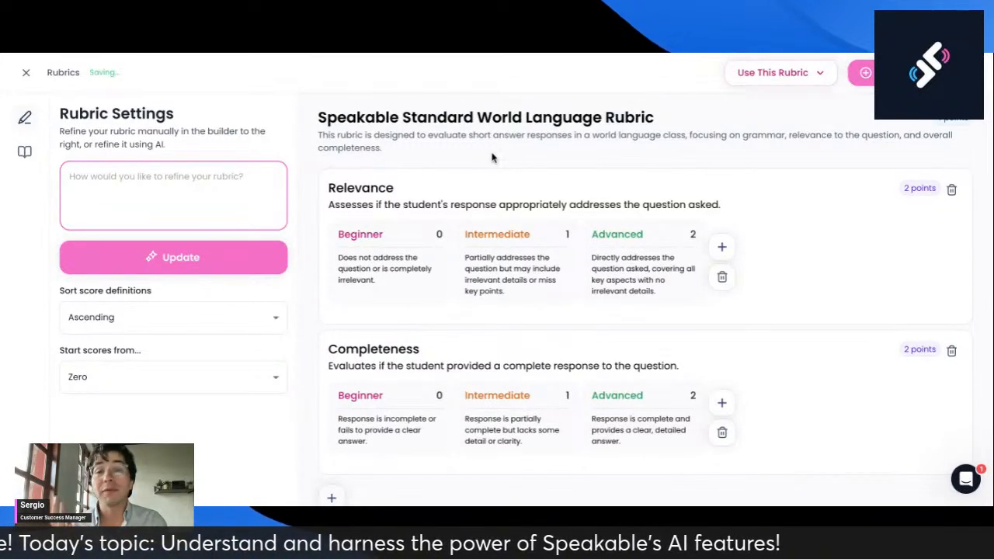
Browse the Rubric Library and examine the criteria of the Speakable Prompt Evaluation Rubric
left_click(22, 152)
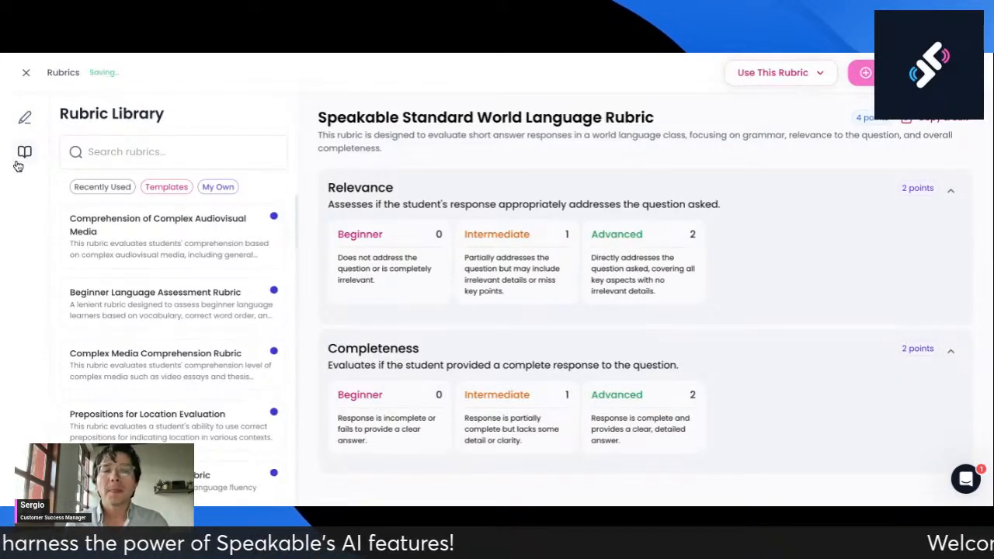
scroll(174, 319, "down", 15)
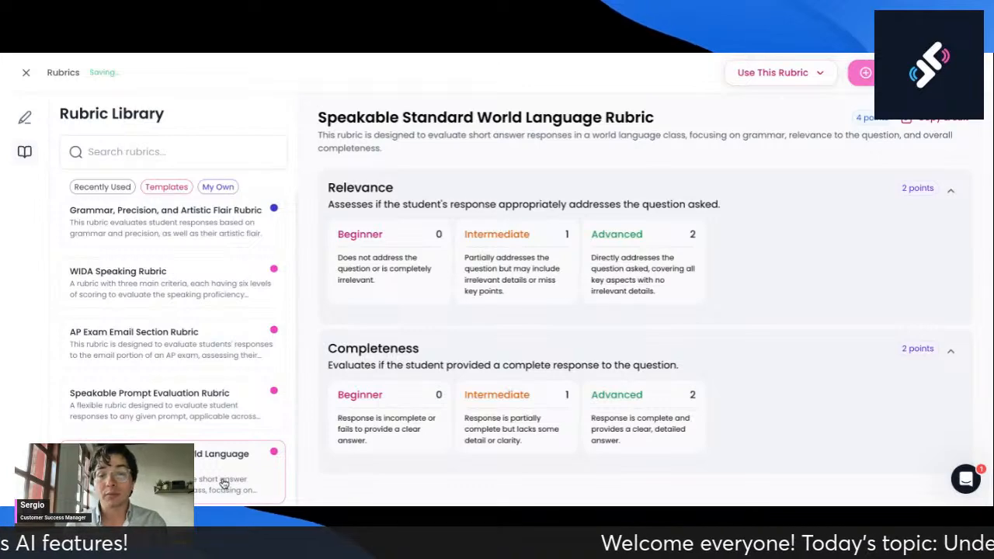
left_click(202, 413)
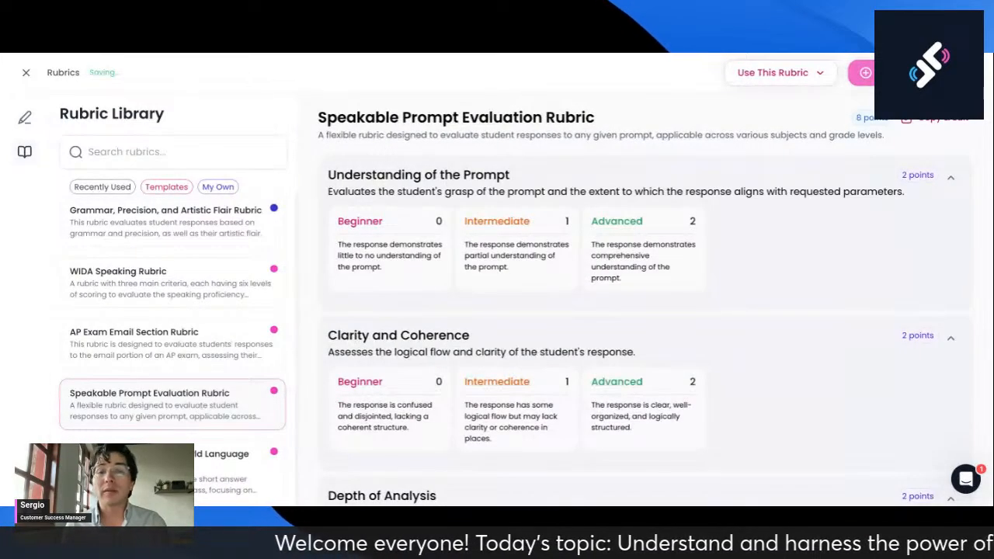
scroll(330, 368, "down", 3)
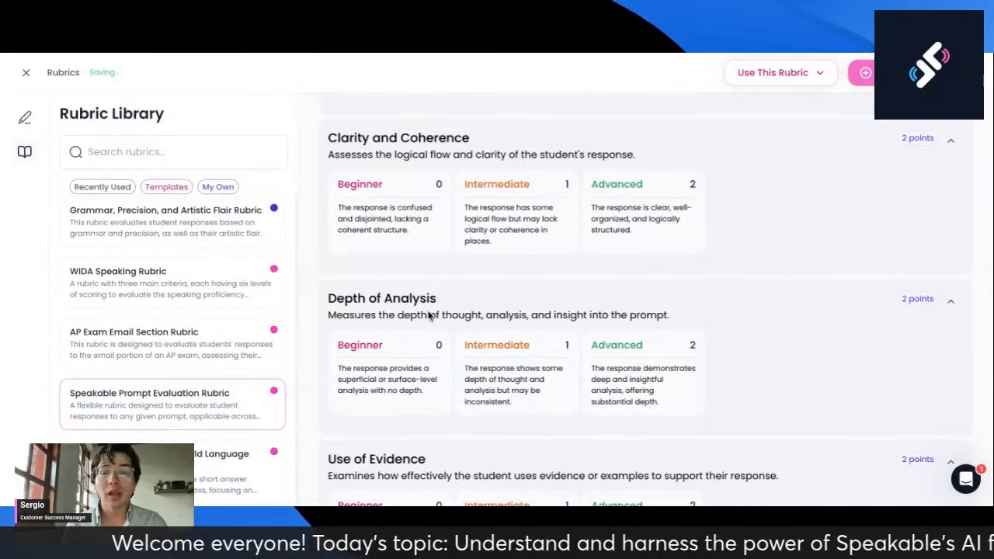
scroll(428, 318, "down", 3)
scroll(843, 134, "up", 5)
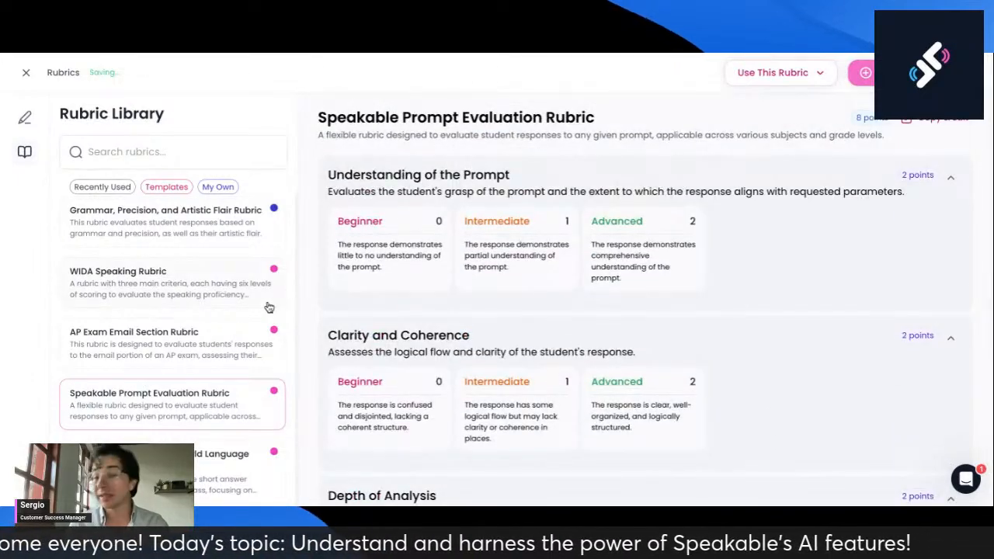
scroll(459, 397, "down", 3)
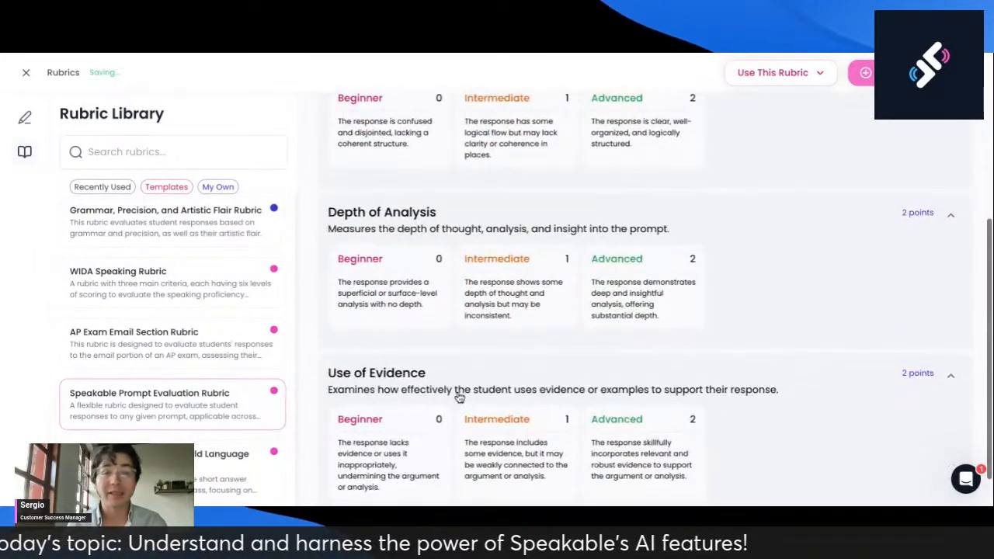
Preview the AP Exam Email Section Rubric and the WIDA Speaking Rubric, viewing WIDA's Linguistic Complexity levels through Exceeding
left_click(165, 351)
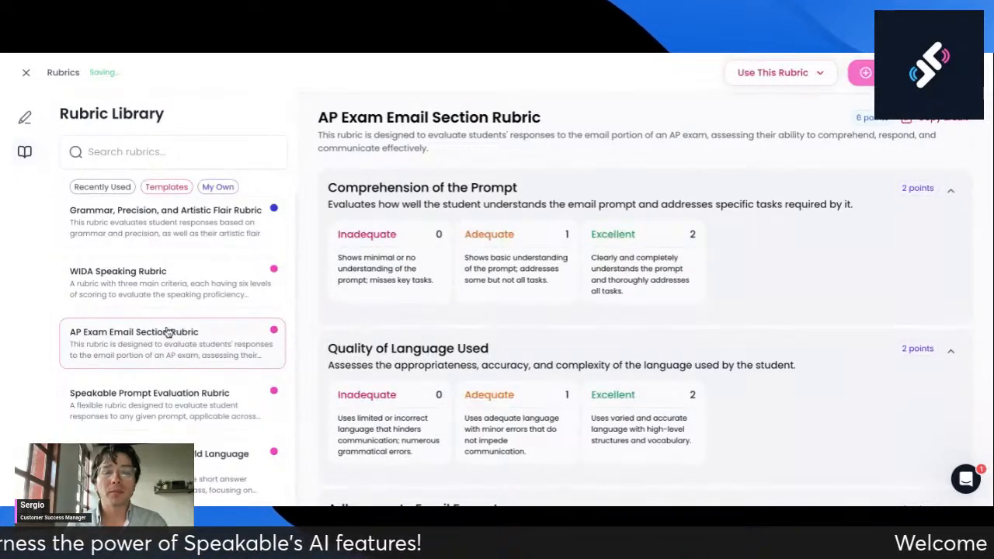
left_click(177, 276)
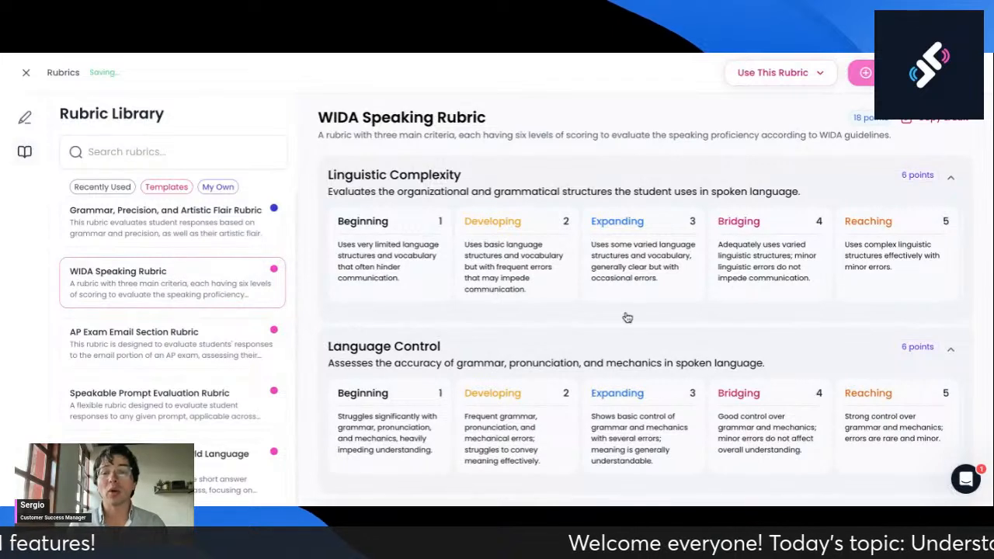
scroll(744, 300, "right", 3)
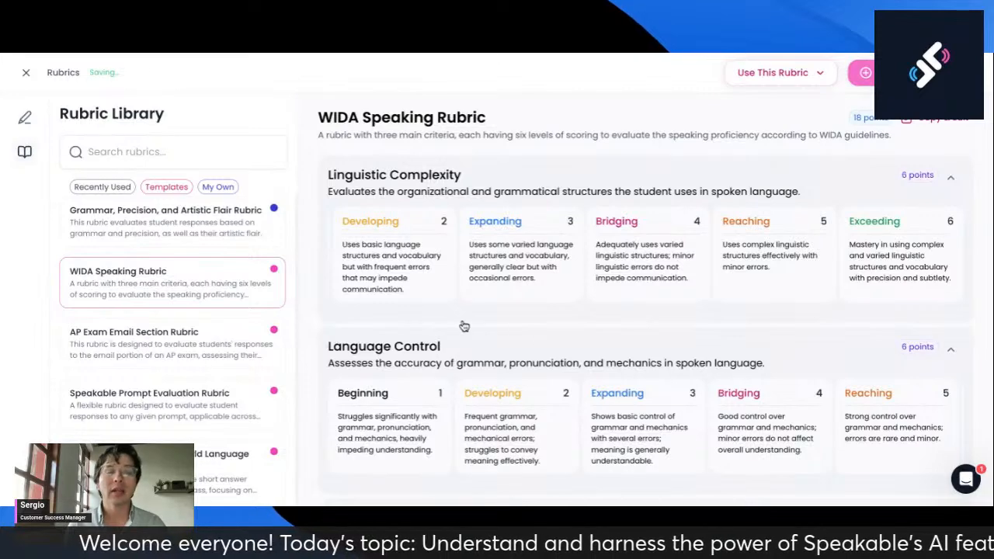
Search the Rubric Library for "cefr" and open the first CEFR Proficiency Evaluation Rubric
scroll(206, 295, "up", 1)
left_click(194, 151)
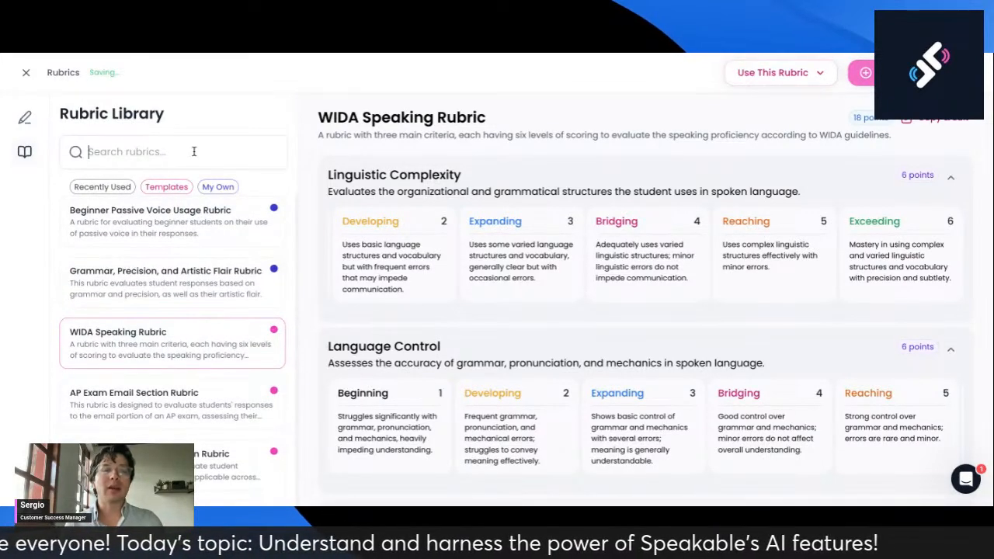
type("cefr")
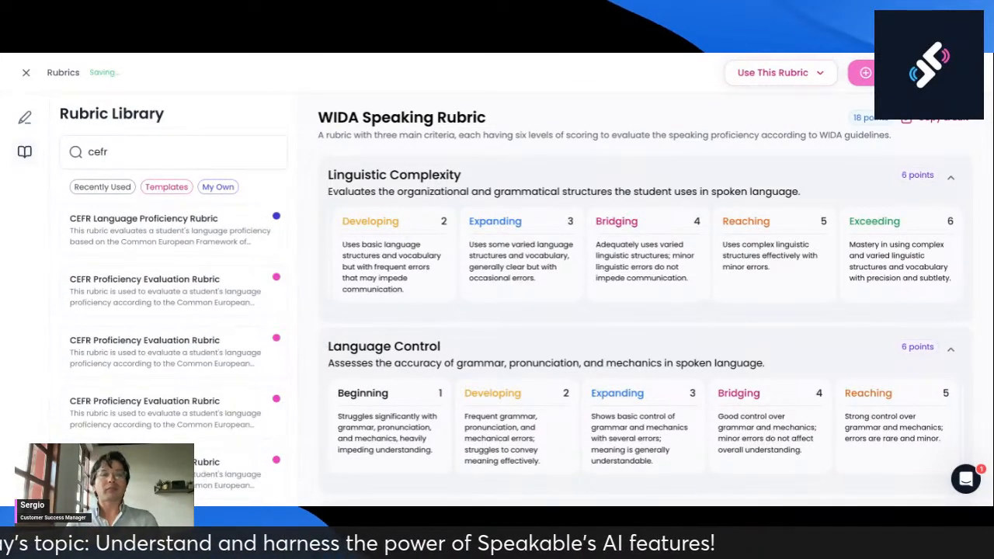
left_click(165, 293)
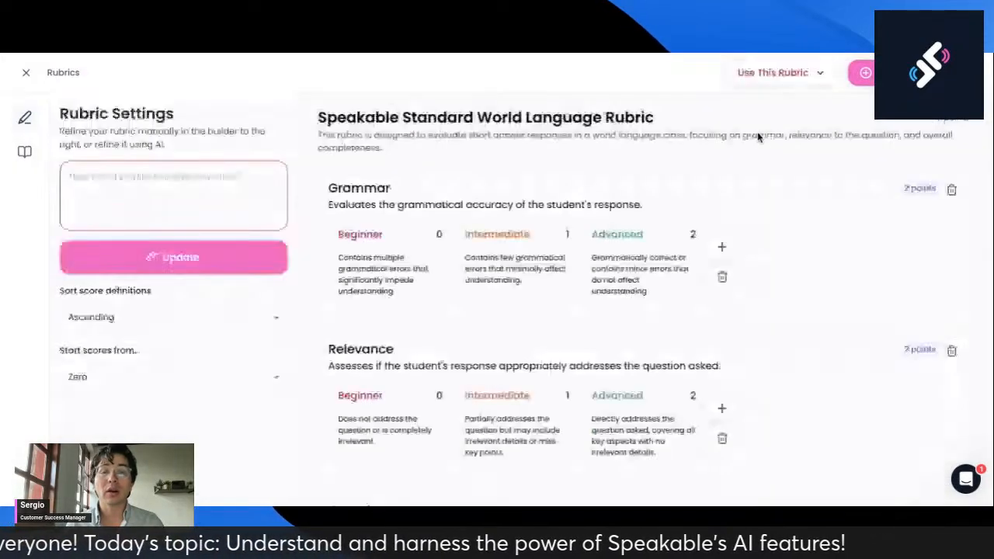
Reopen the Rubric Library and examine the criteria of the Comprehension of Complex Audiovisual Media rubric
left_click(23, 152)
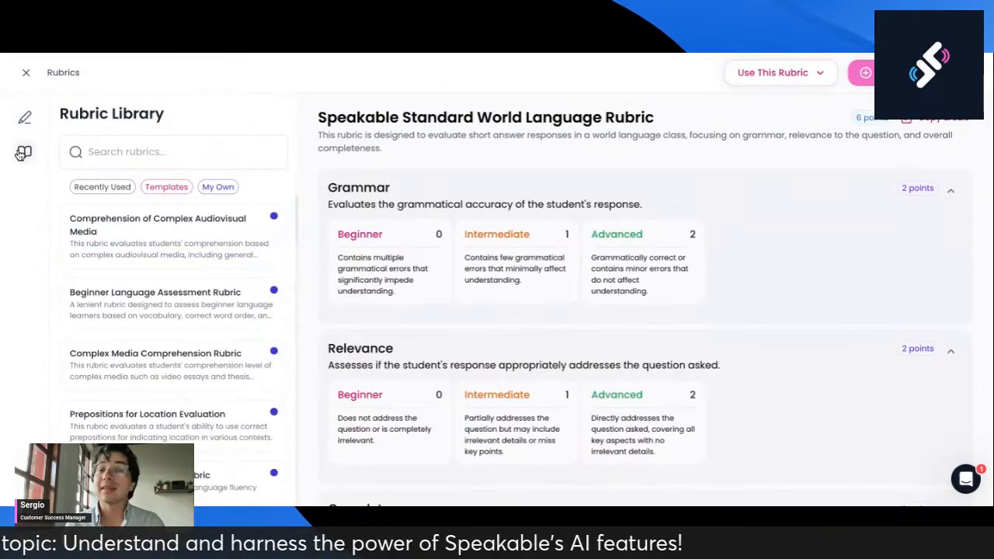
left_click(209, 246)
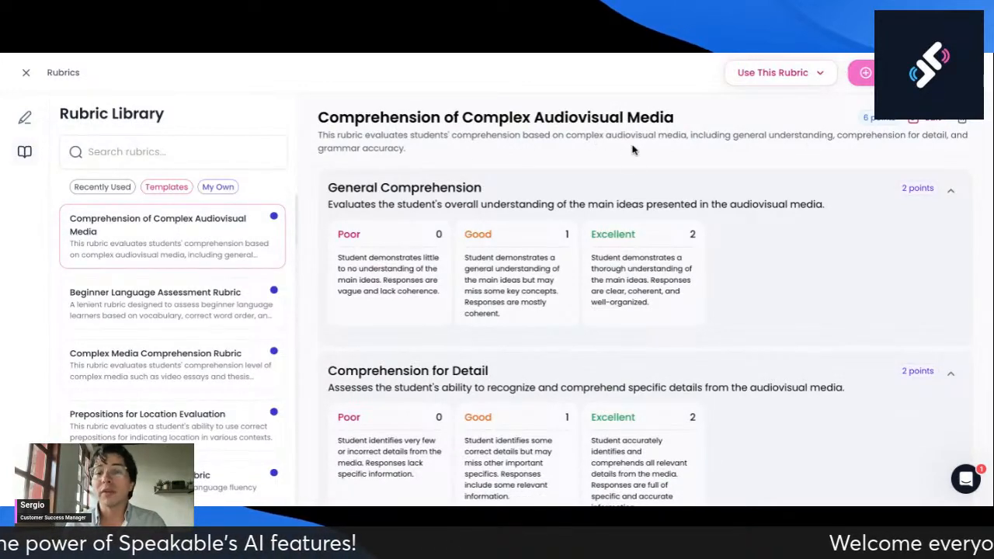
scroll(542, 282, "down", 3)
Examine the Vocabulary, Correct Word Order and Pronunciation Accuracy criteria of the Beginner Language Assessment Rubric
left_click(143, 307)
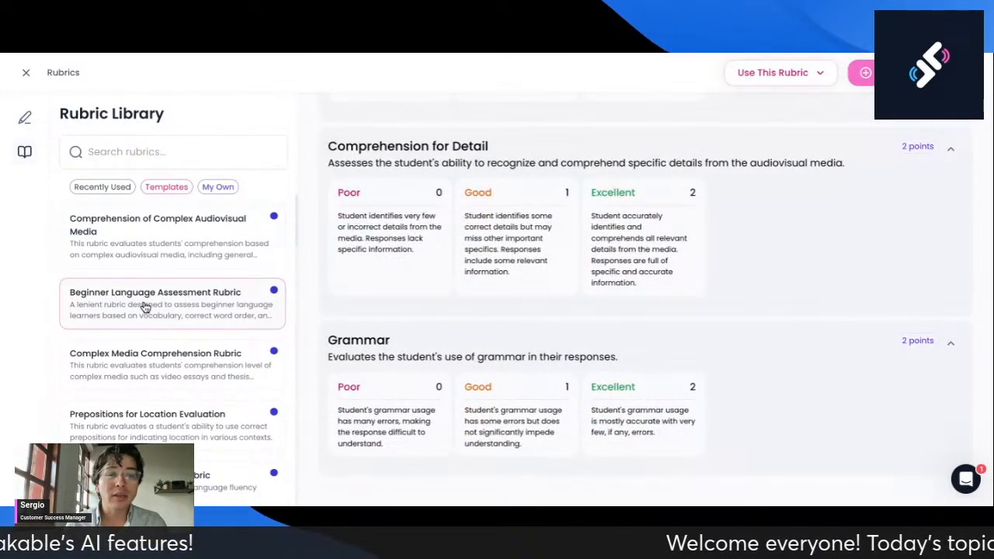
scroll(384, 264, "up", 5)
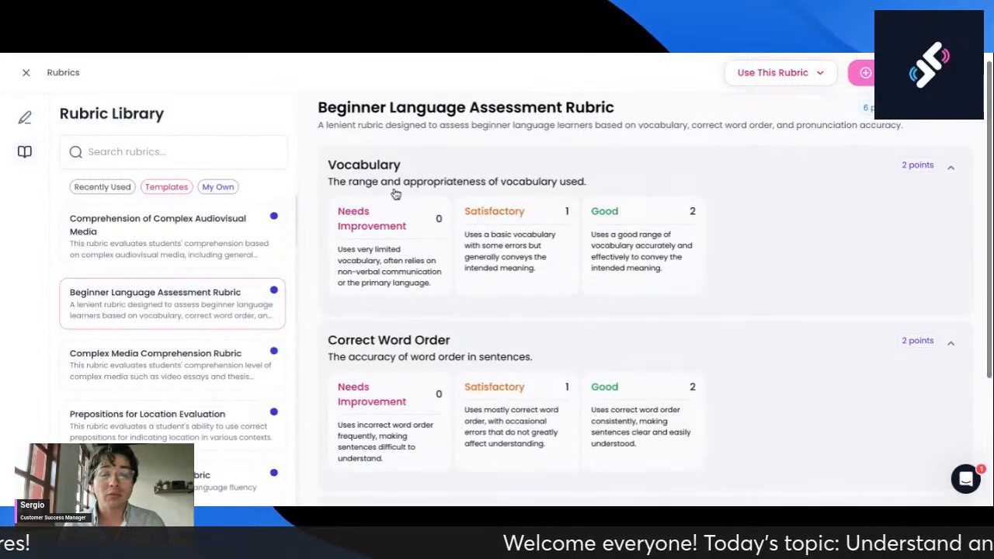
scroll(407, 295, "down", 3)
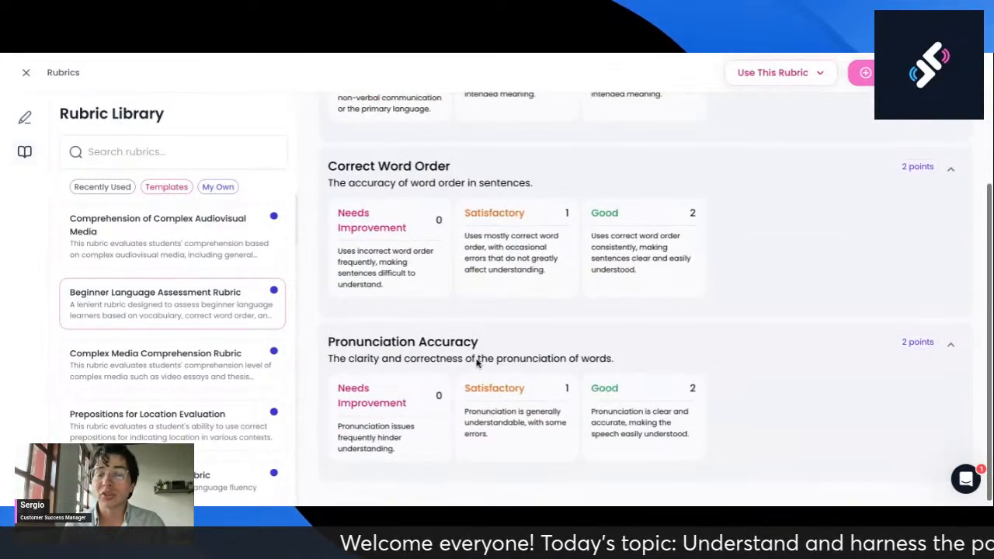
scroll(476, 359, "up", 3)
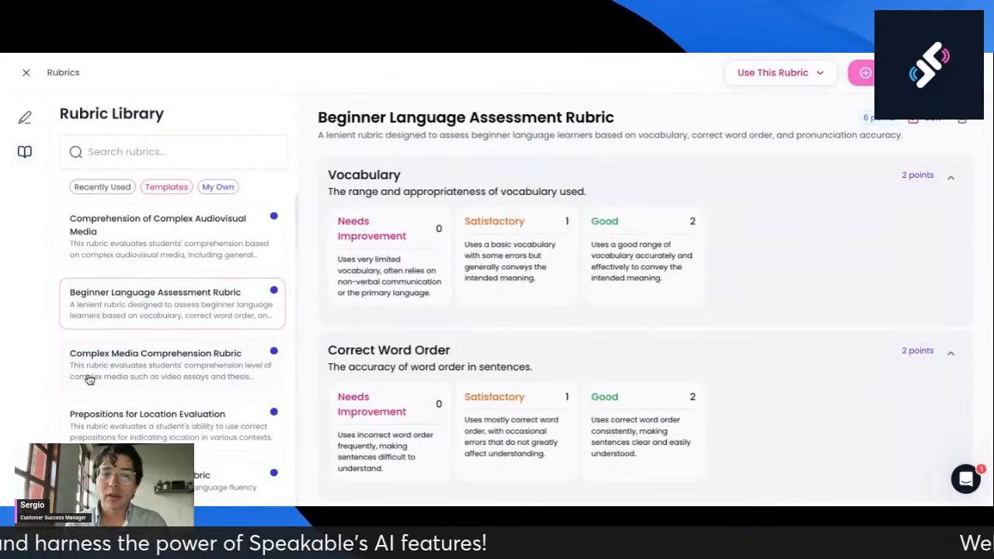
Preview the Spanish Conquest of the Americas Knowledge Evaluation rubric from further down the library
scroll(93, 373, "down", 3)
scroll(124, 349, "down", 3)
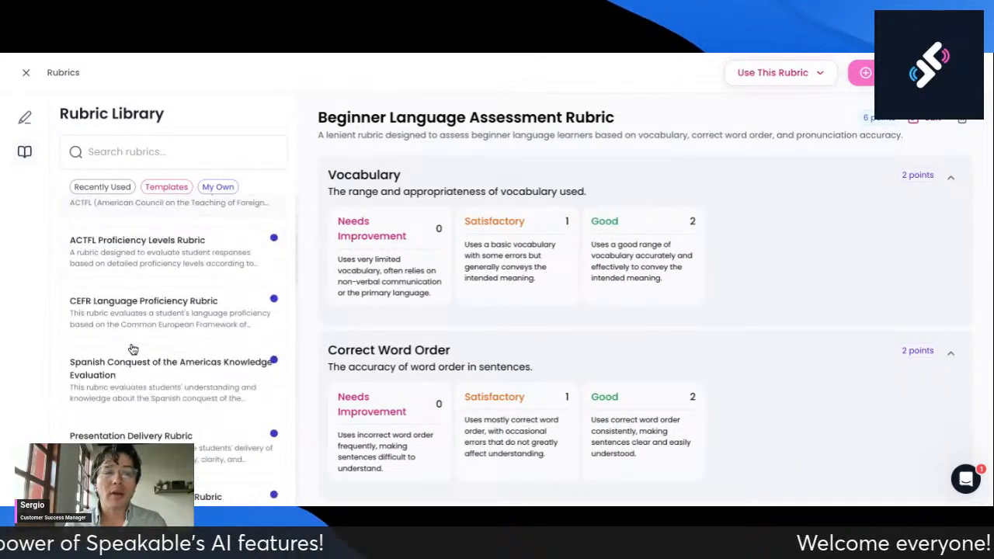
left_click(175, 313)
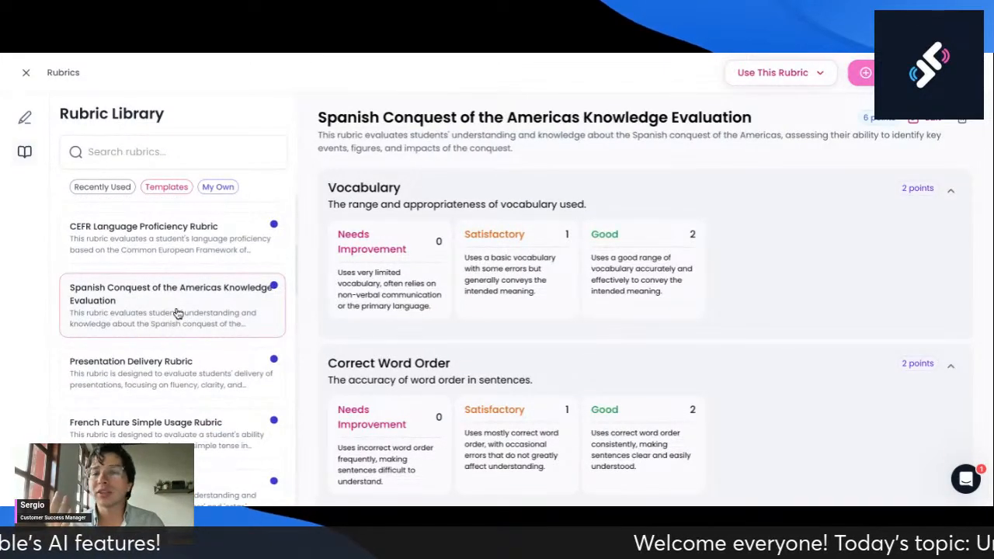
scroll(177, 313, "down", 1)
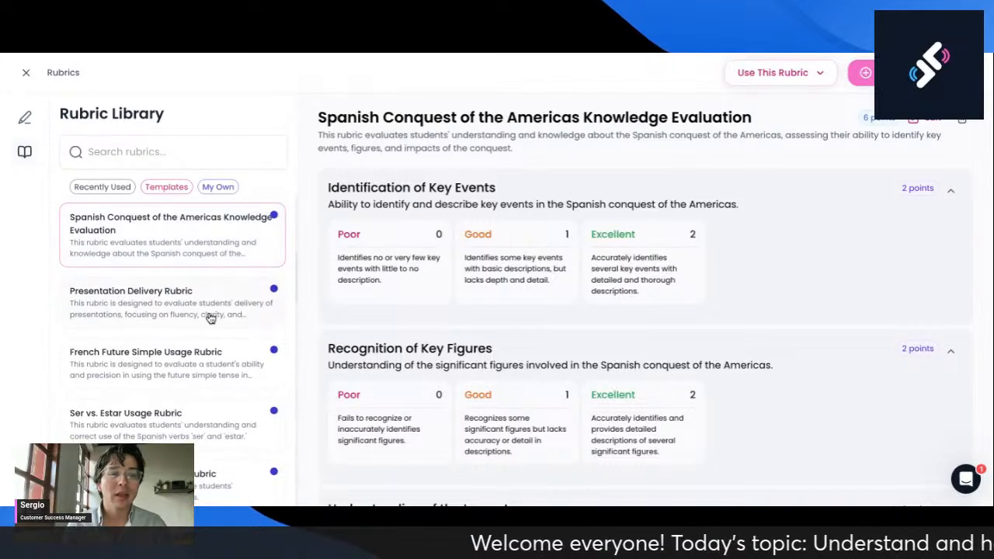
Preview the Presentation Delivery Rubric and examine its Fluency, Clarity and Completeness criteria
left_click(218, 313)
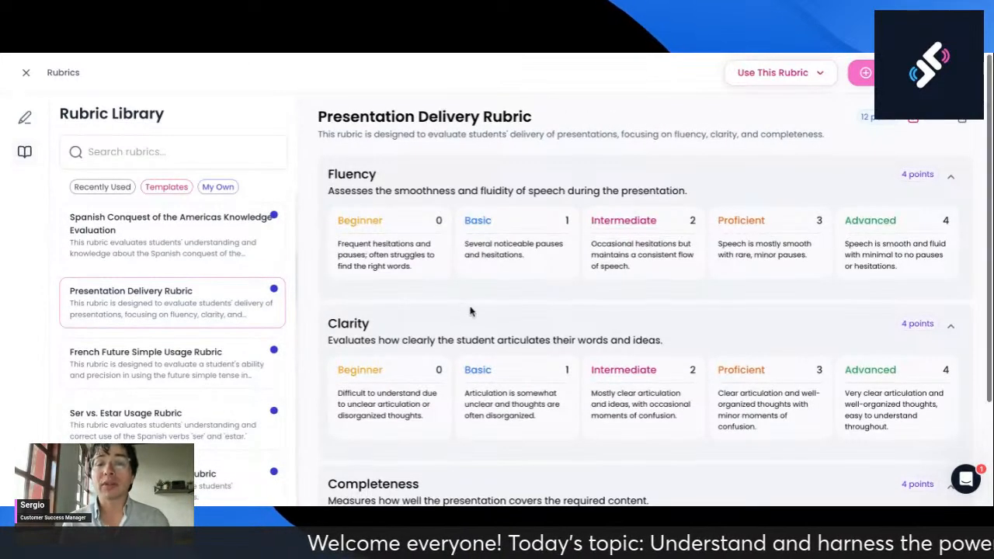
scroll(471, 313, "down", 3)
scroll(497, 320, "up", 3)
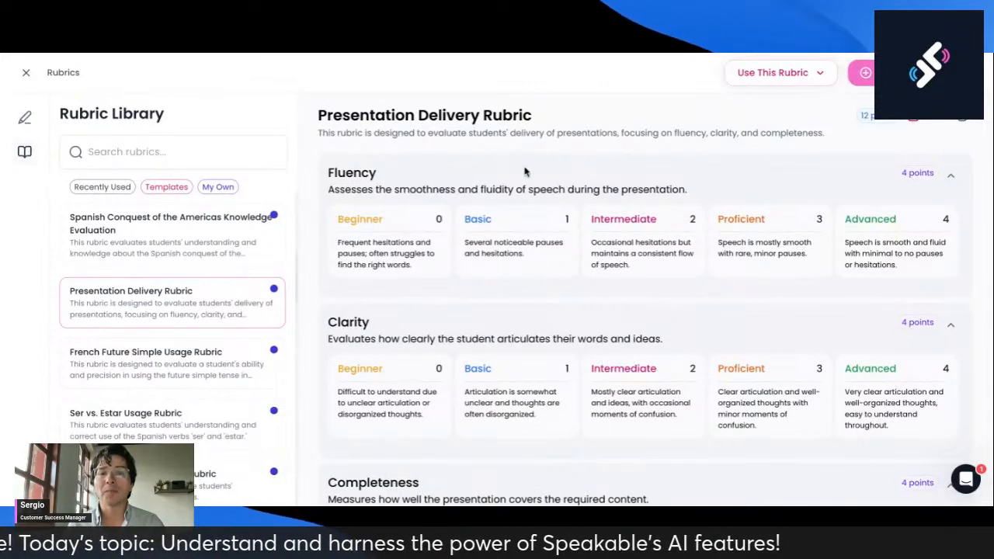
scroll(386, 239, "down", 3)
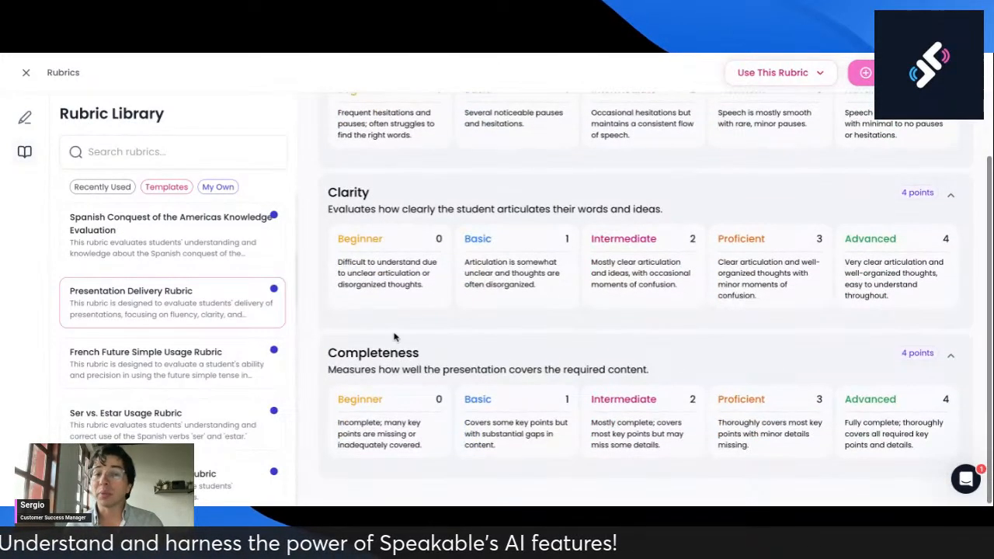
scroll(150, 348, "down", 1)
scroll(398, 257, "up", 3)
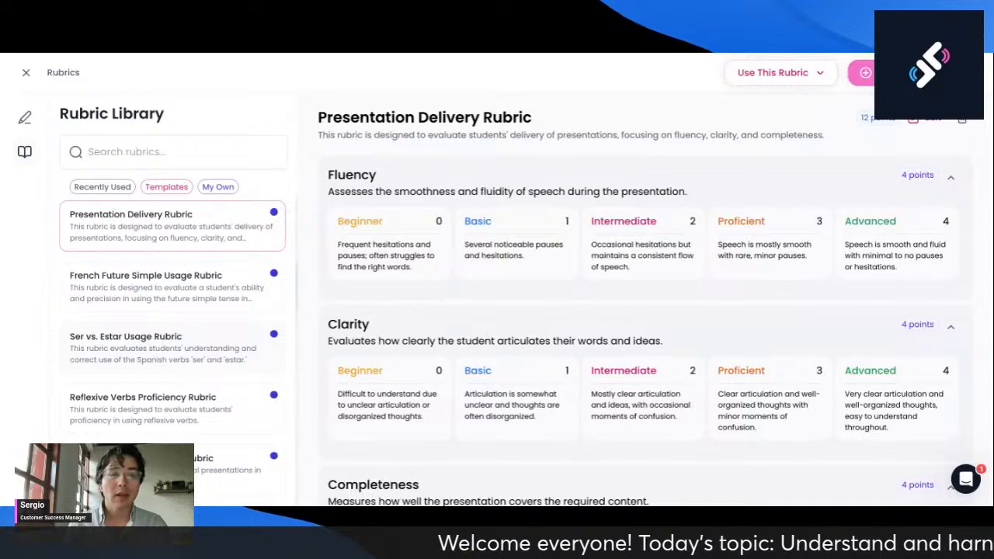
Find the Short Essay Writing Rubric further down the library and examine its Content, Structure, and Grammar and Mechanics criteria
scroll(173, 341, "down", 4)
scroll(172, 341, "down", 4)
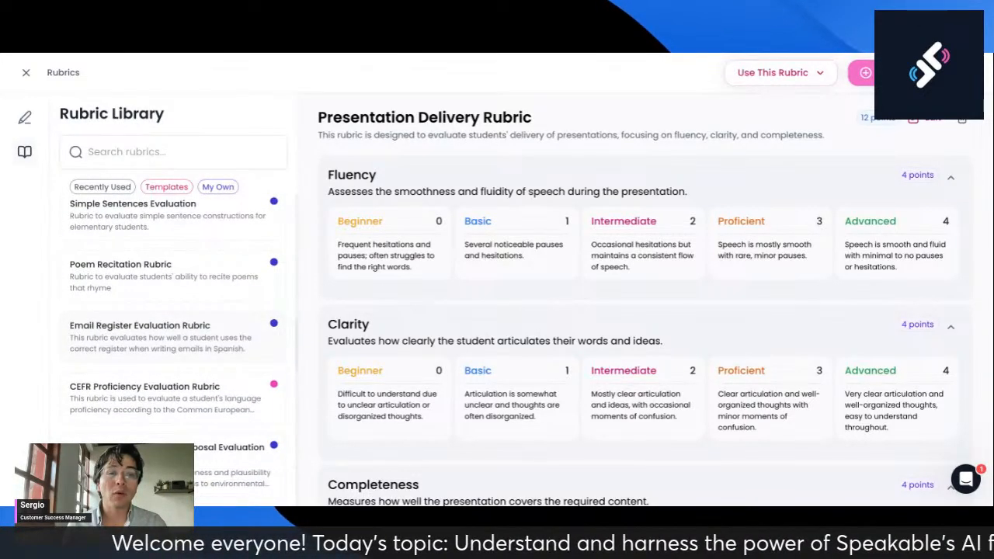
scroll(172, 295, "up", 2)
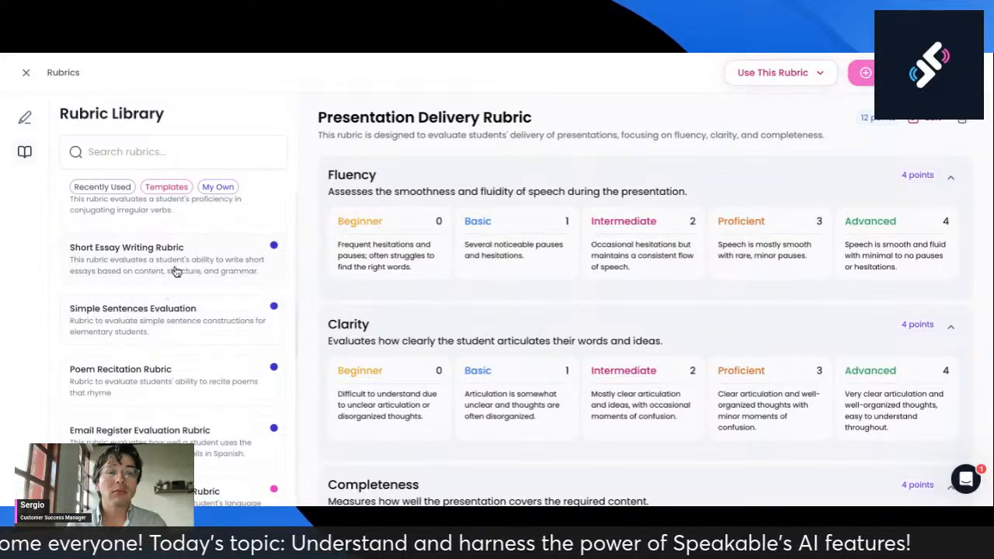
left_click(176, 271)
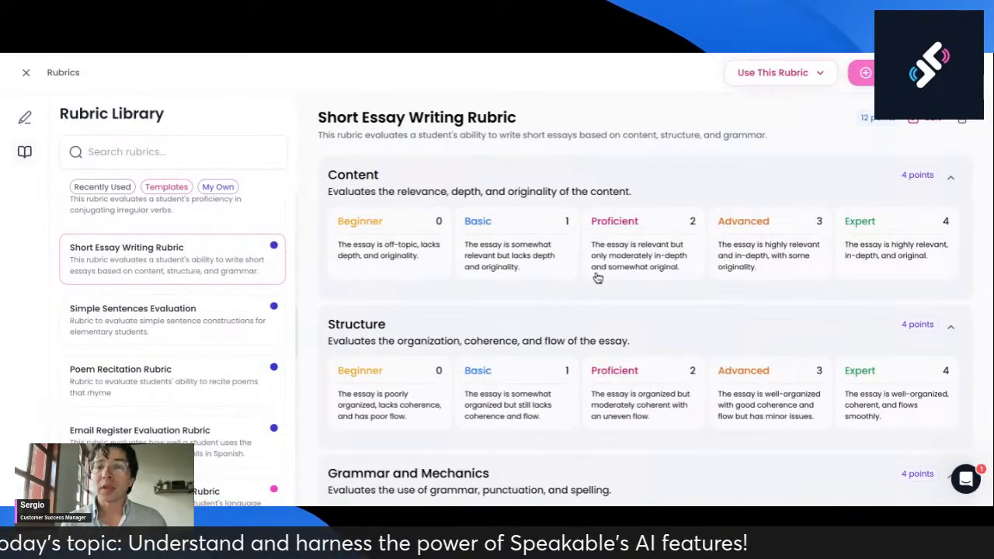
scroll(598, 278, "down", 3)
scroll(598, 281, "up", 3)
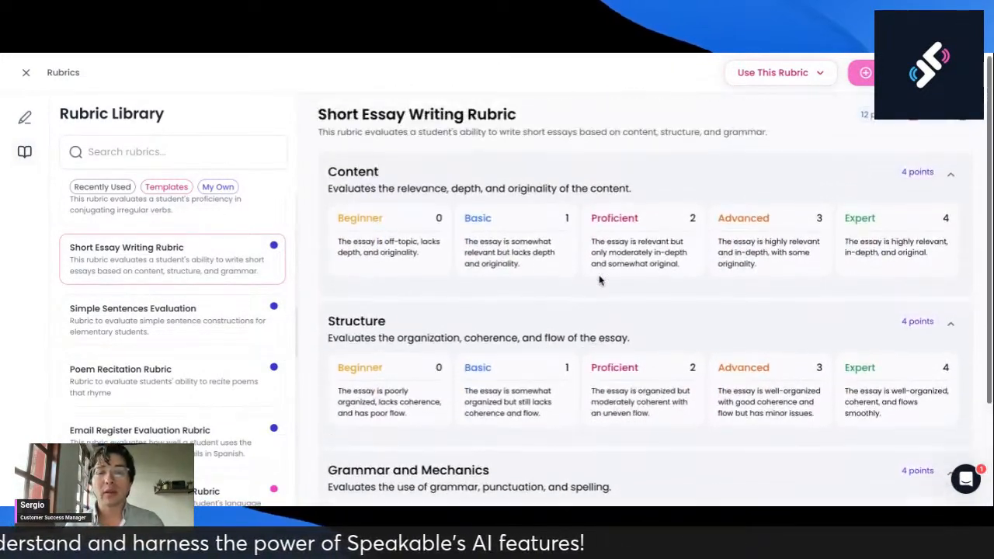
scroll(374, 359, "down", 3)
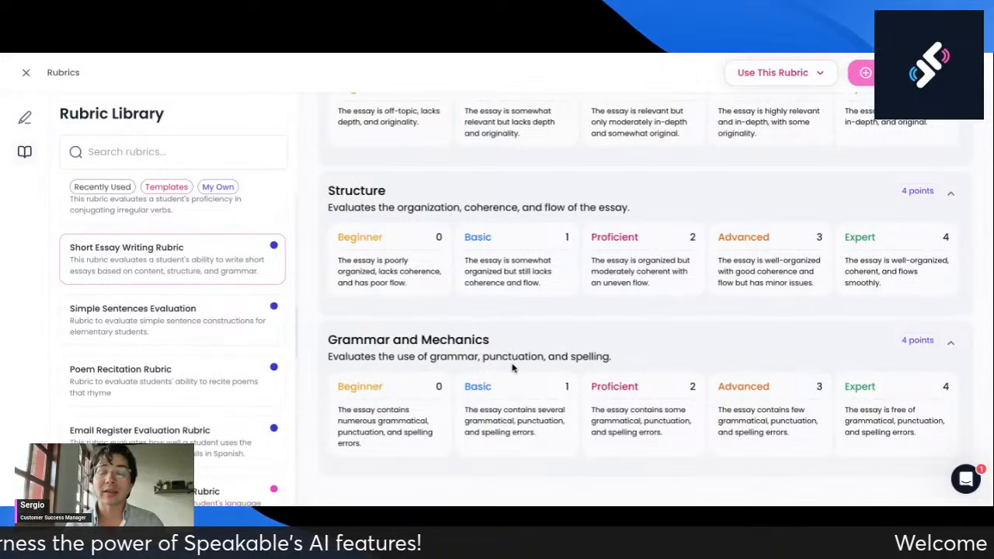
scroll(660, 348, "up", 3)
scroll(675, 330, "up", 1)
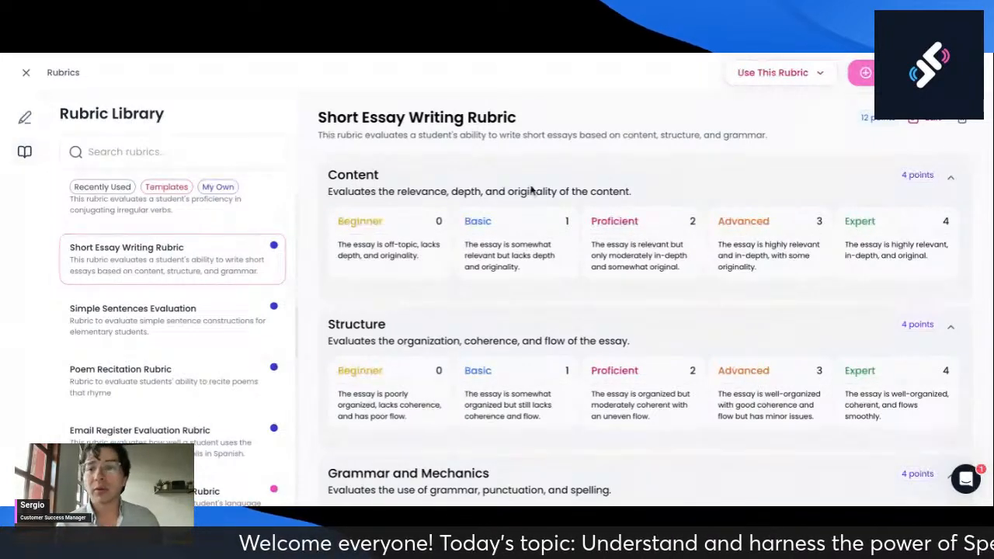
Generate a new AI rubric from "I need a rubric that will evaluate my students ability when using the causive form in both active and passive voice"
left_click(866, 73)
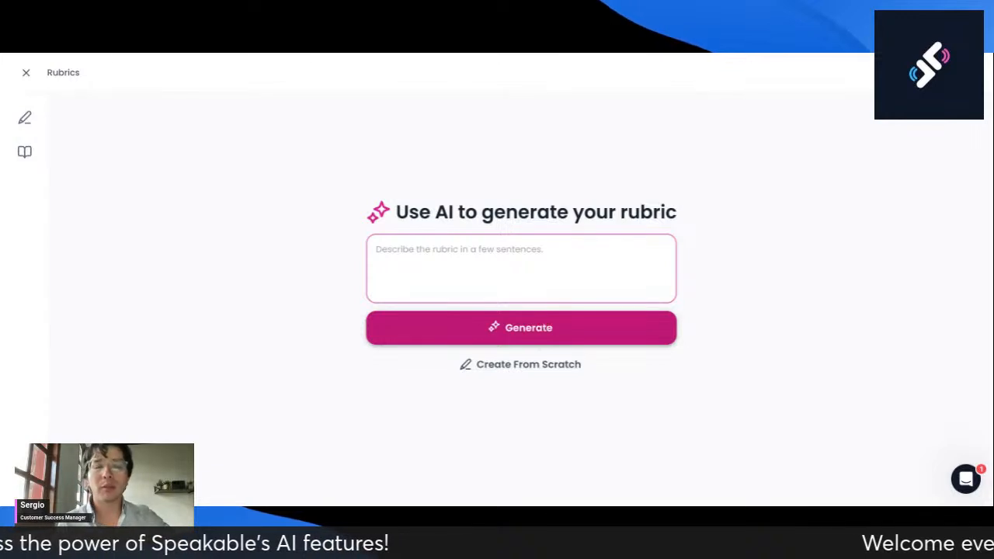
left_click(533, 284)
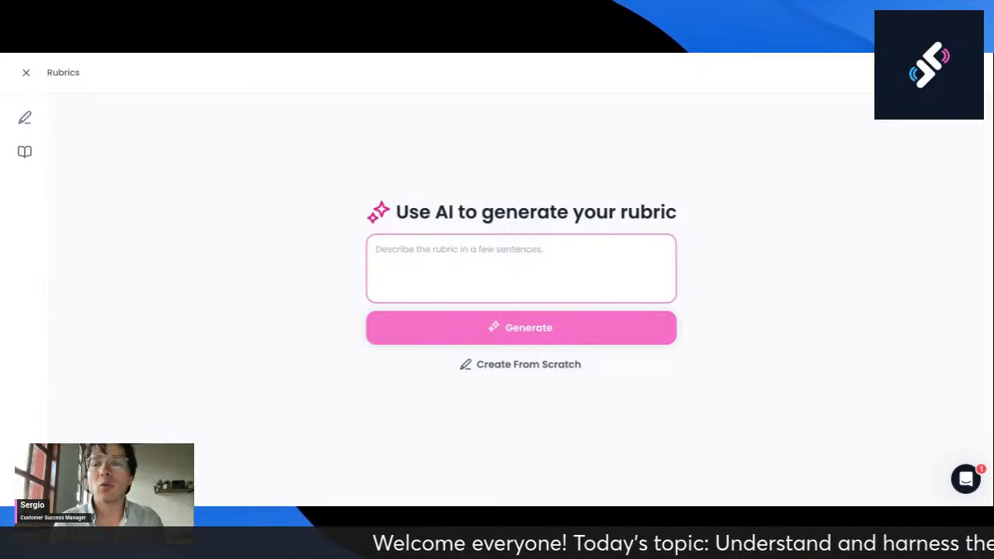
type("I need")
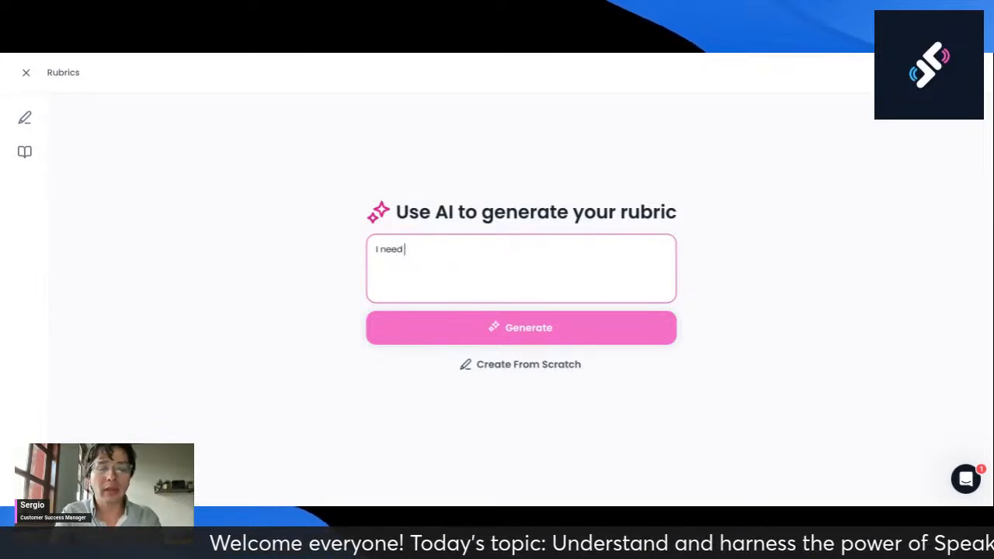
type(" a rubric that will evaluat")
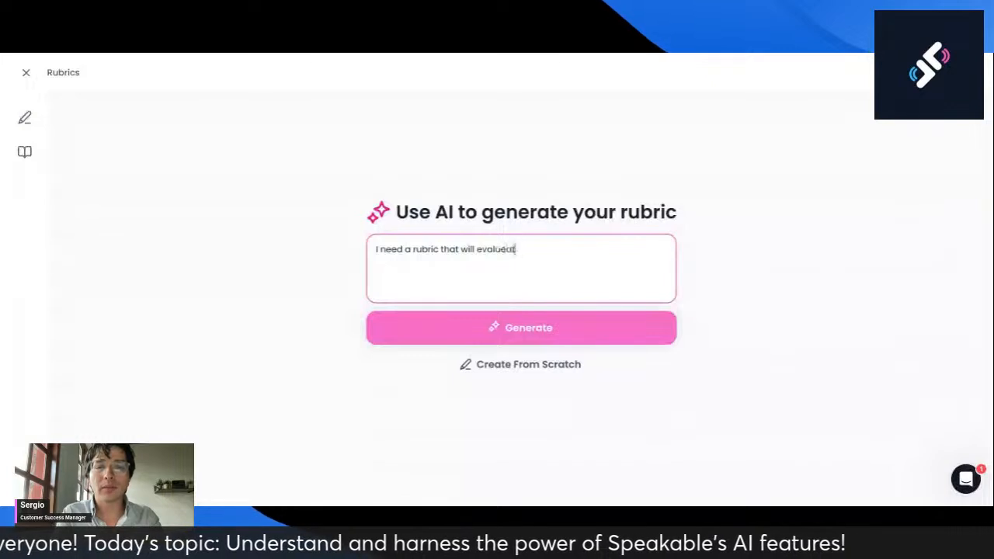
type("e my students ability")
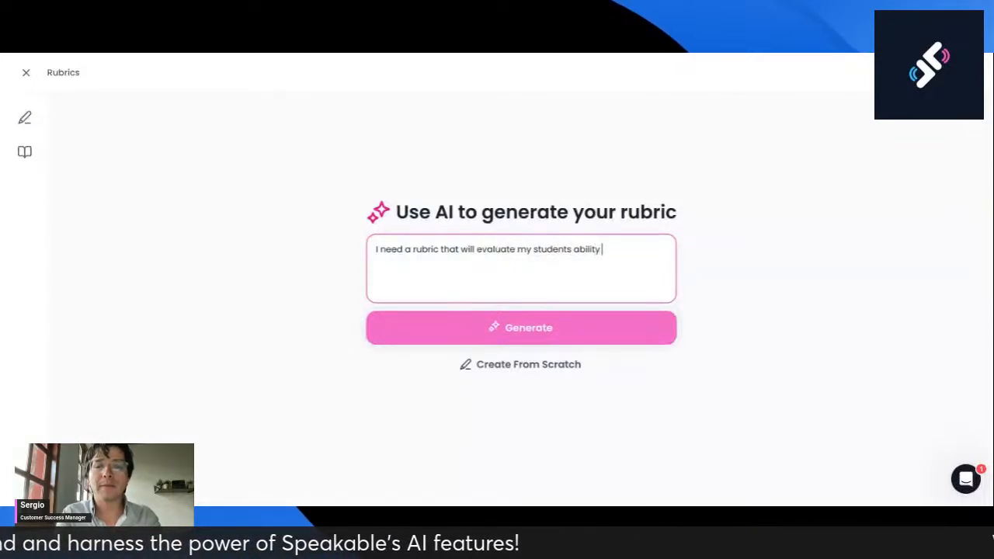
type(" when using the causive form in both active and passive voice.")
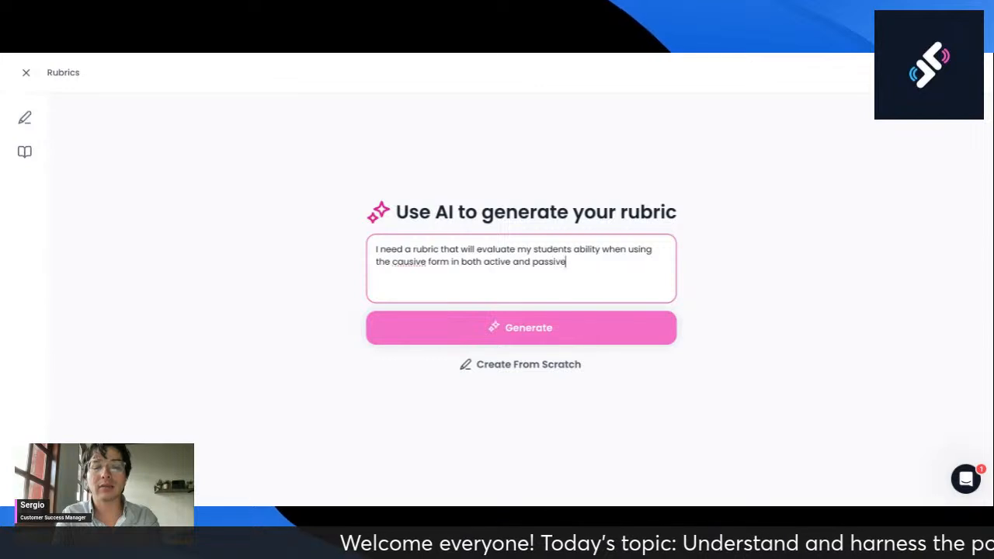
left_click(522, 332)
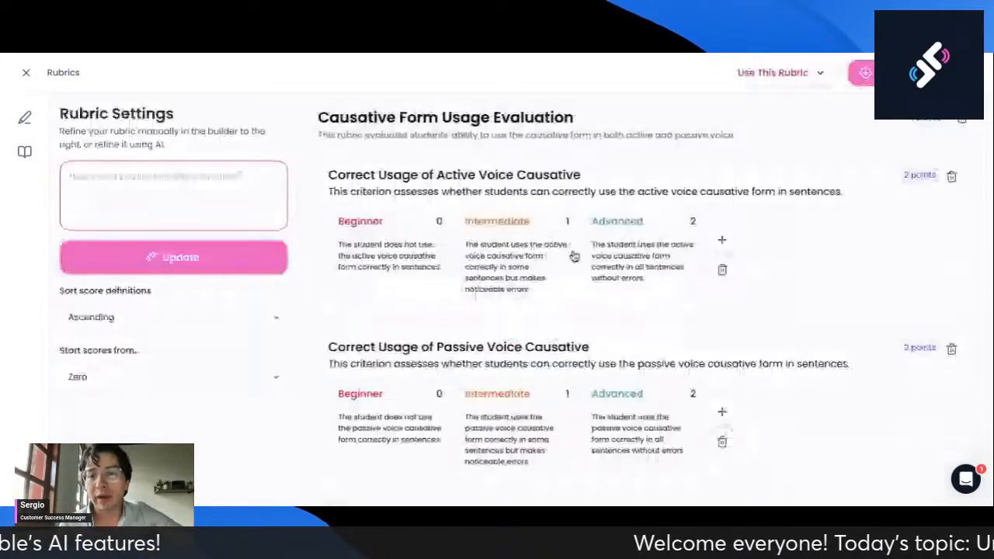
Refine the causative form rubric with the AI instruction "Please add another criteria for general grammar and another one for fluency"
scroll(649, 318, "down", 2)
scroll(650, 317, "up", 2)
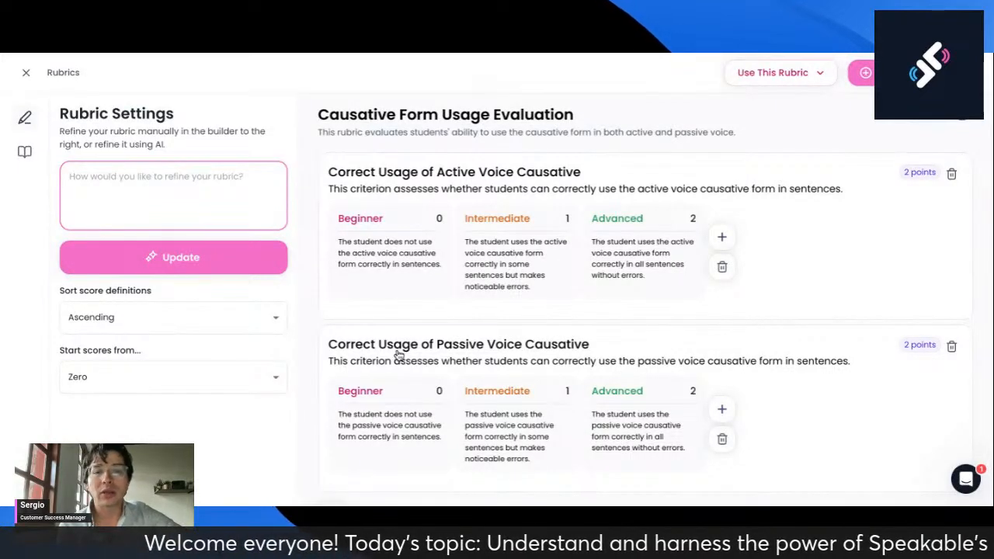
scroll(650, 371, "down", 2)
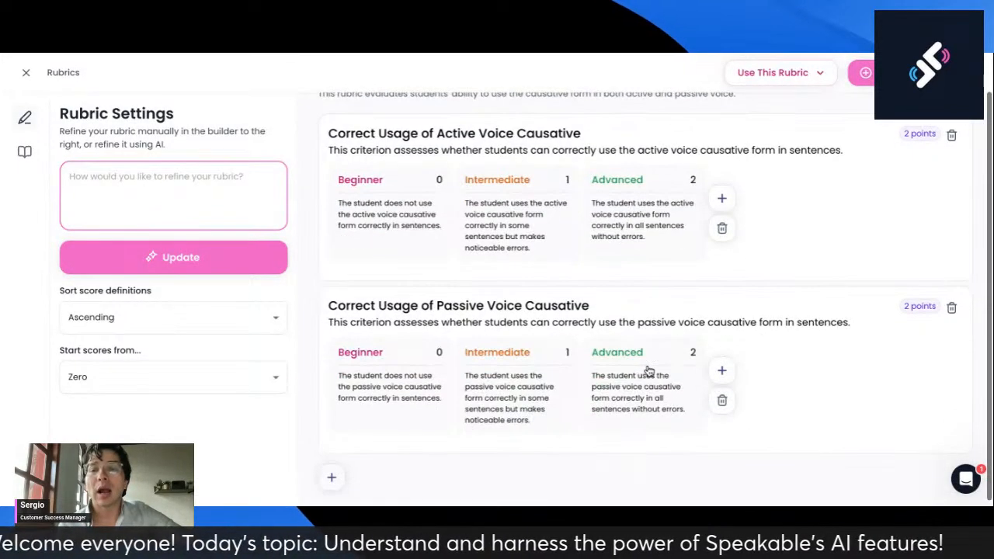
scroll(482, 245, "up", 2)
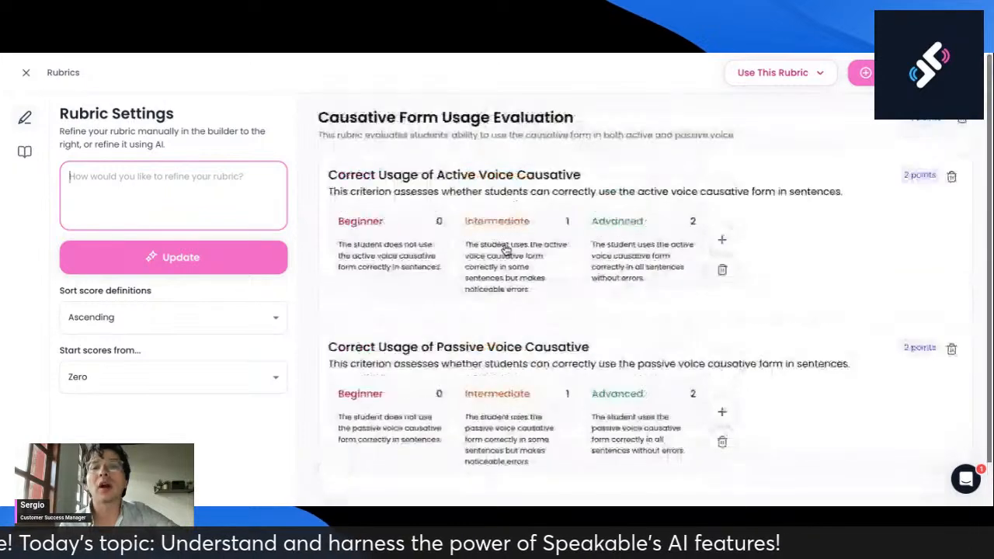
type("Please add another criteria for")
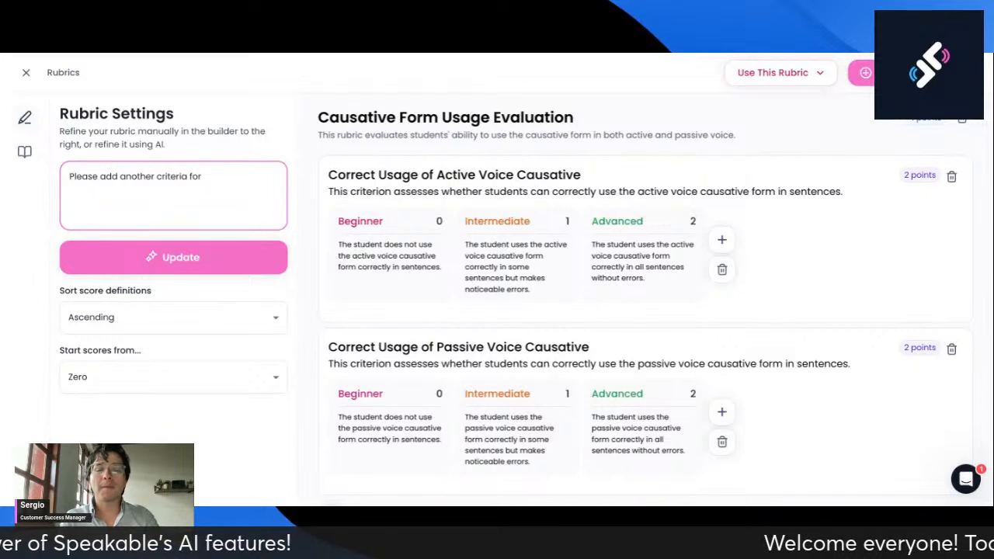
type("general gramamr")
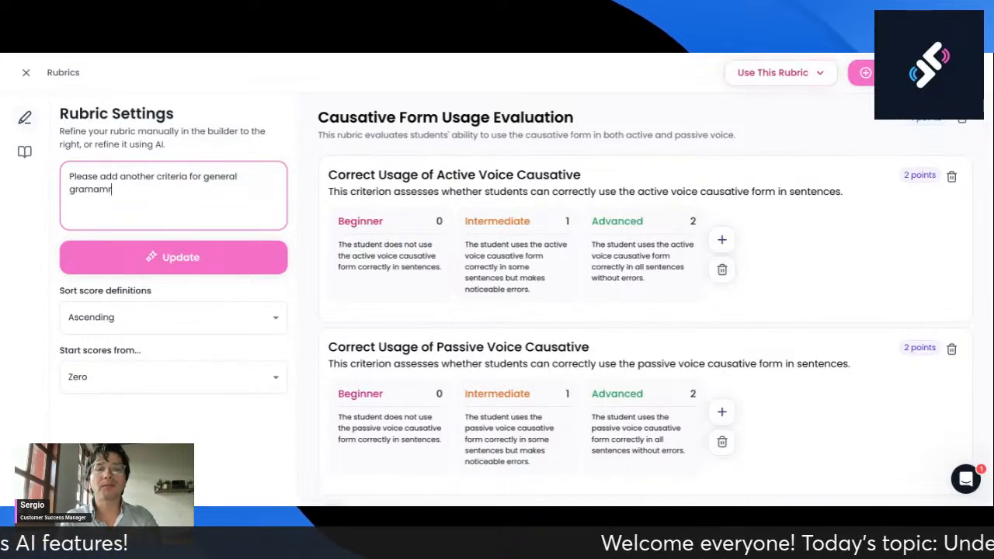
key("BackSpace")
key("BackSpace")
key("BackSpace")
type("mar and another one for")
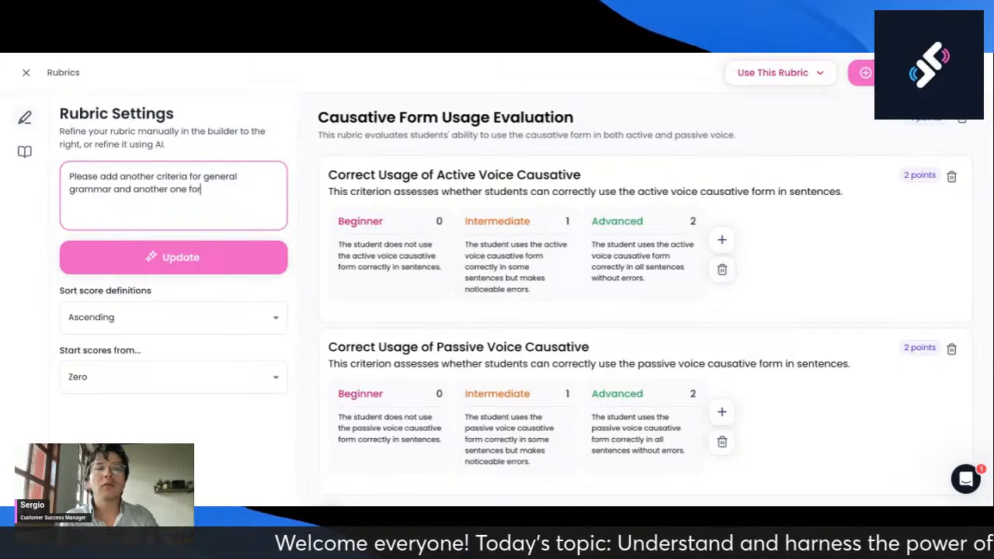
type("uency")
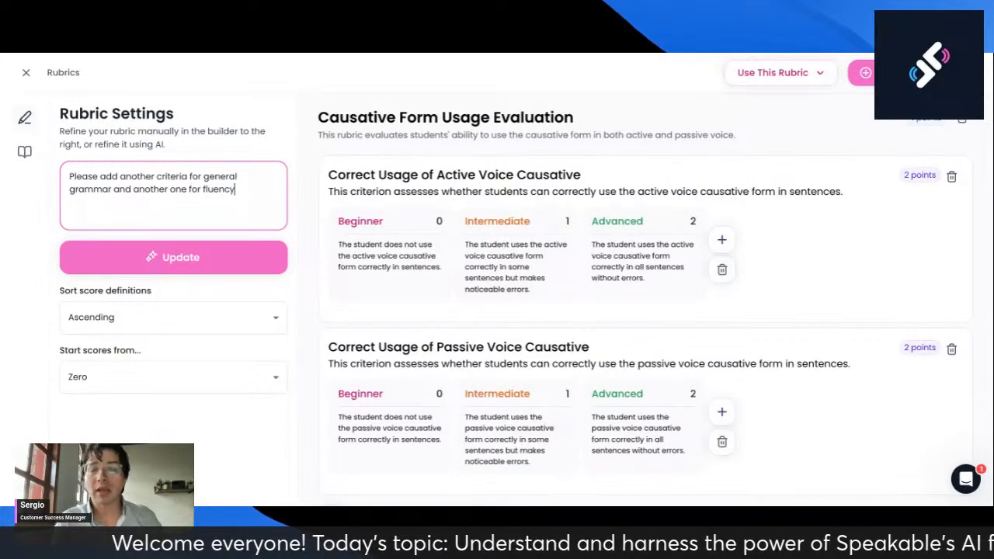
scroll(584, 301, "down", 1)
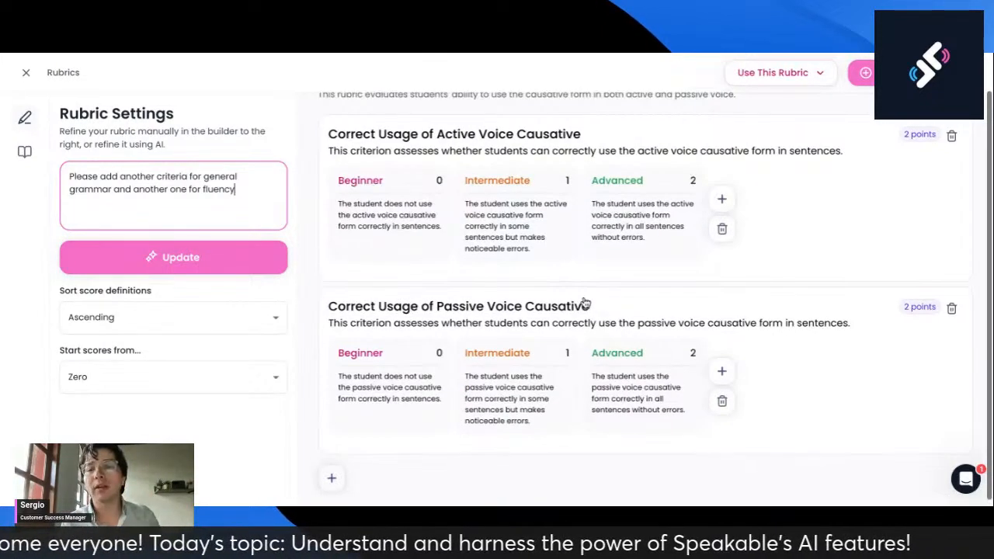
scroll(584, 302, "up", 1)
left_click(173, 256)
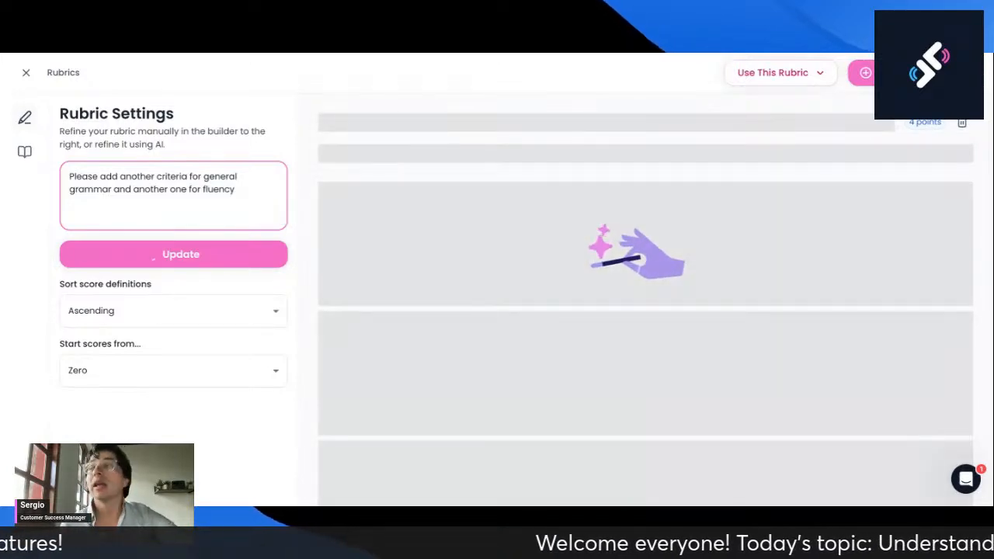
Review all criteria of the updated causative rubric, down to General Grammar Usage and Fluency and Coherence
scroll(388, 237, "down", 5)
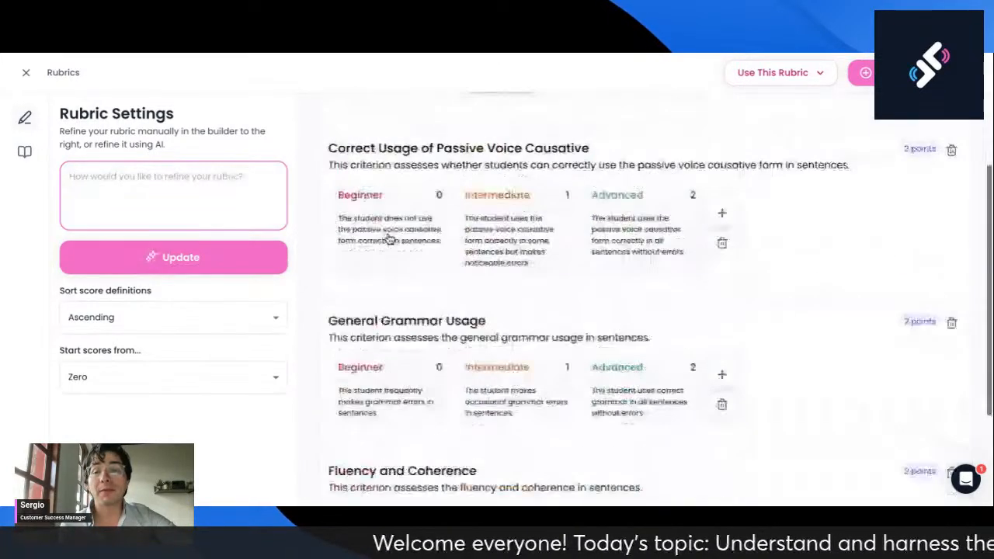
scroll(388, 237, "up", 5)
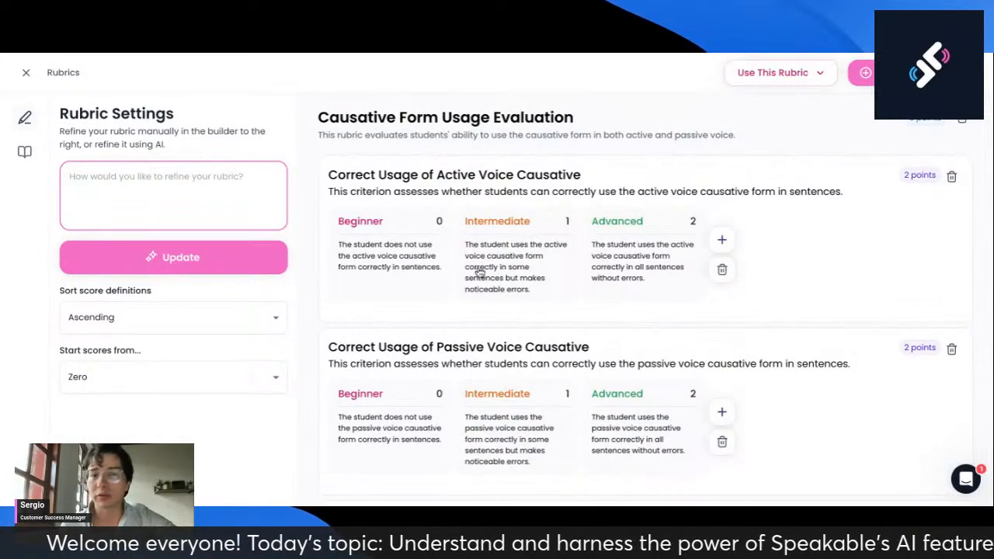
scroll(477, 252, "down", 1)
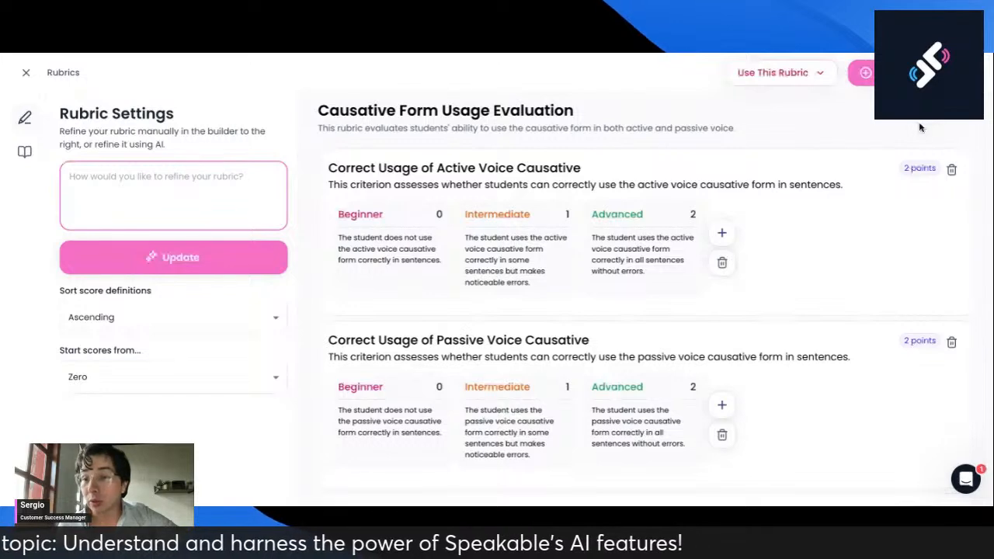
scroll(497, 232, "down", 4)
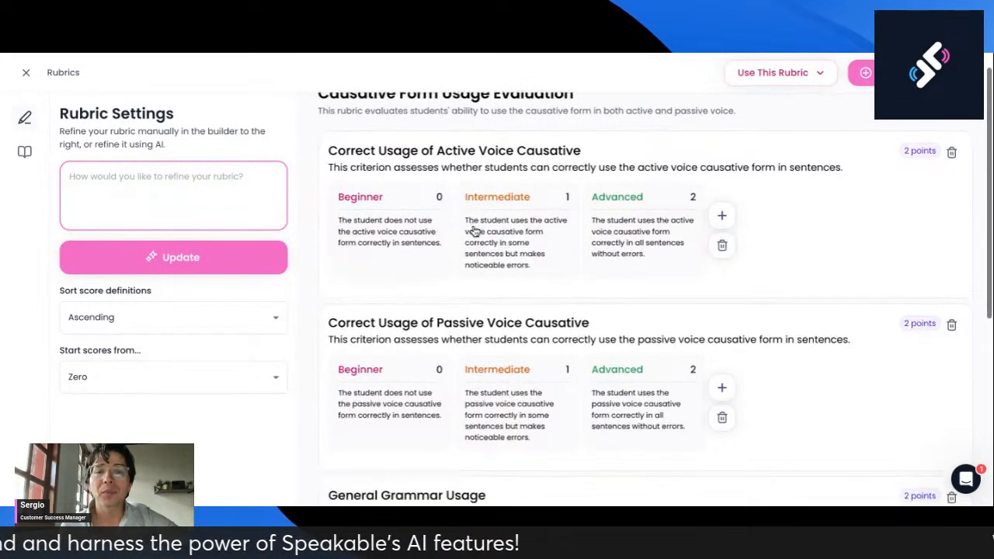
scroll(490, 226, "down", 5)
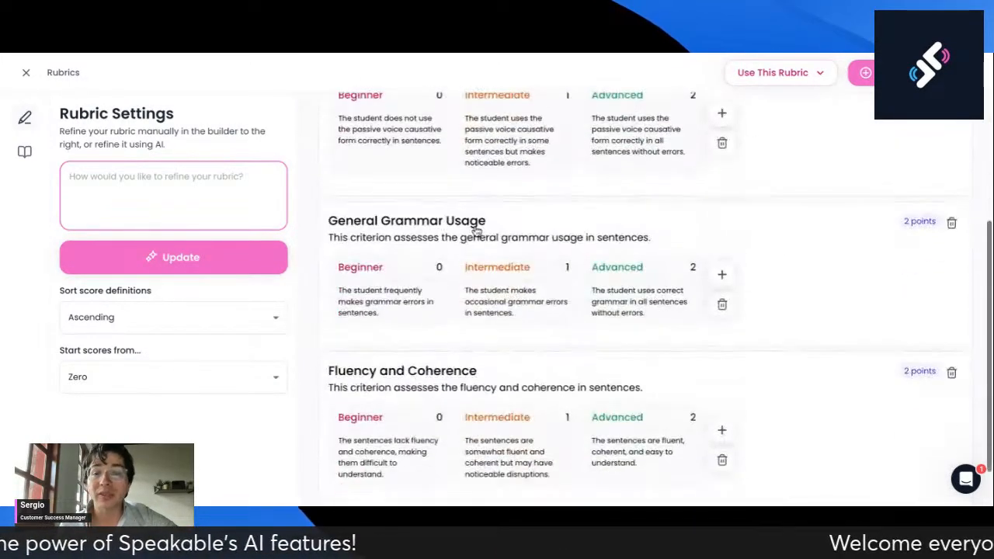
scroll(465, 241, "down", 2)
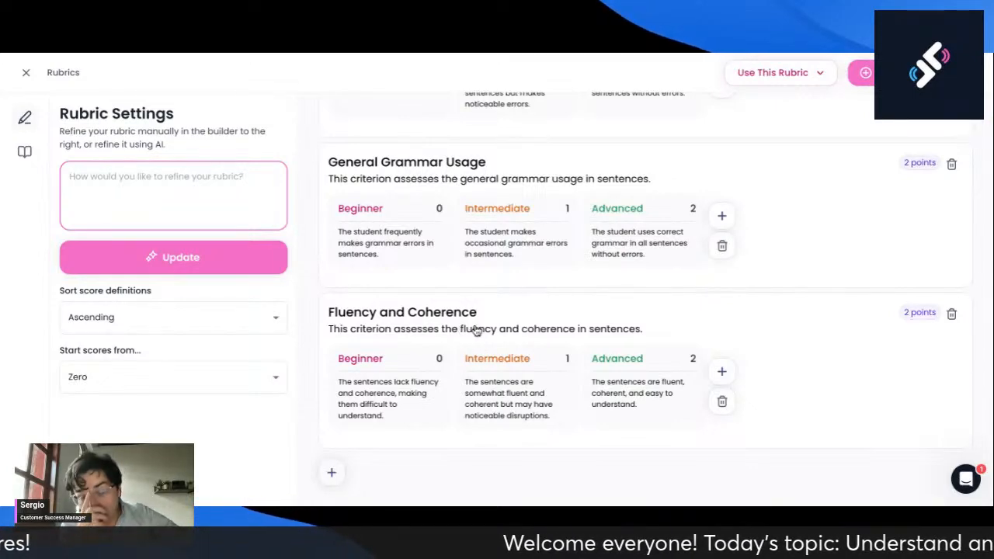
scroll(477, 330, "up", 8)
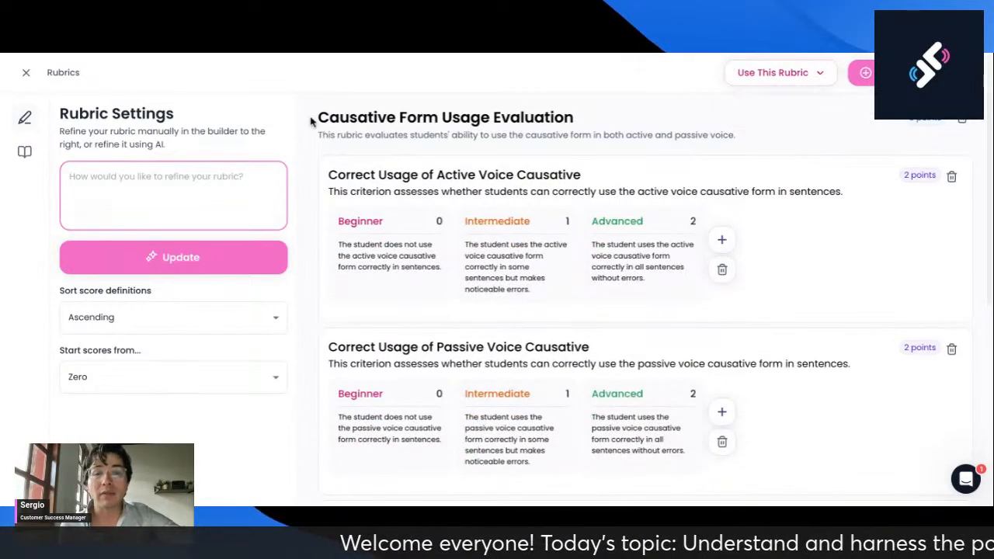
Try the manually editable text of the causative rubric: its title, description, Active Voice criterion description, and Beginner score definition
left_click_drag(317, 118, 590, 121)
left_click(559, 122)
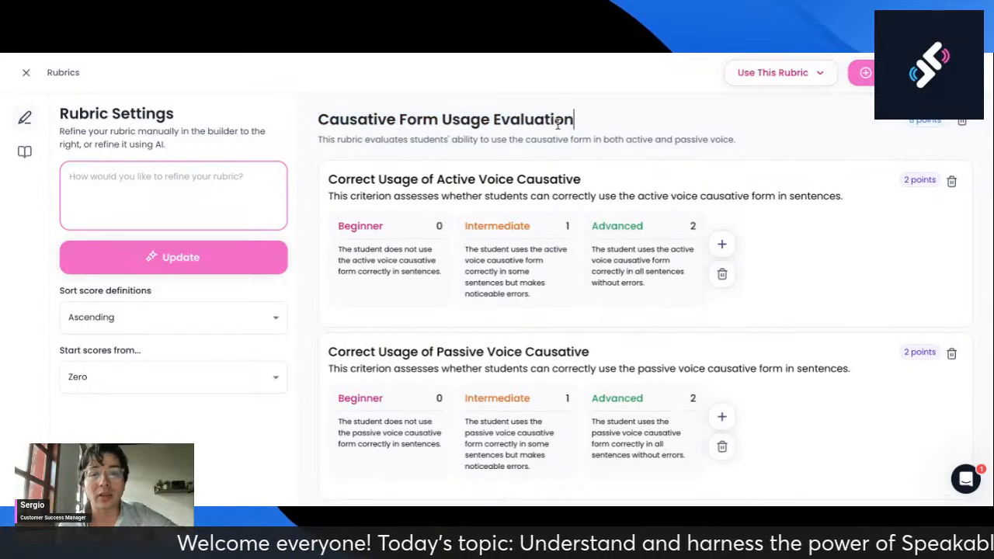
left_click(583, 142)
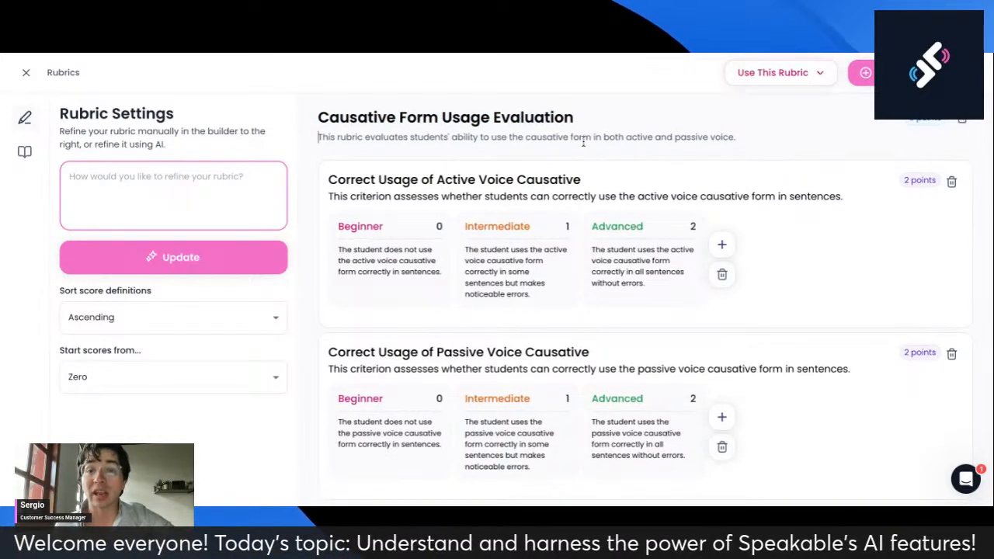
left_click(517, 199)
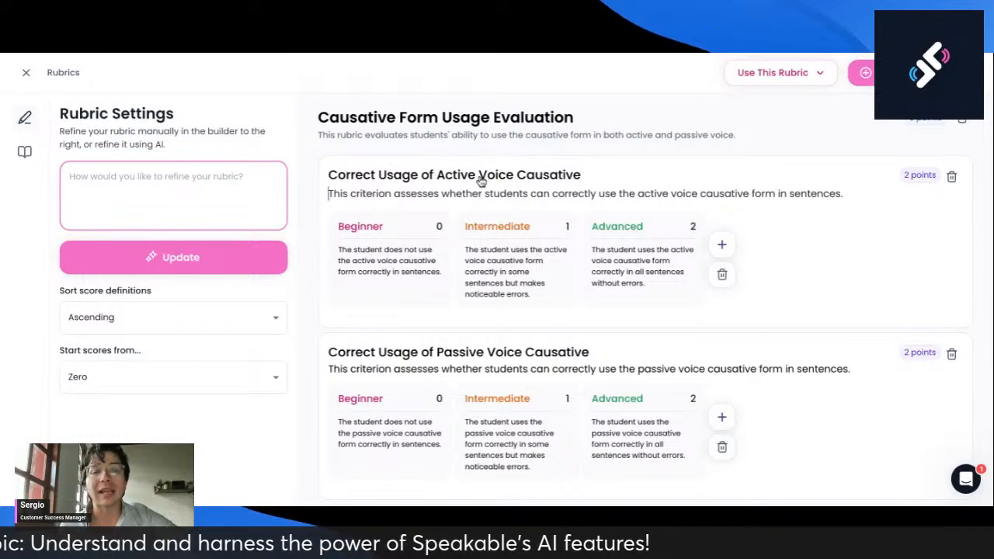
left_click(377, 226)
left_click(406, 269)
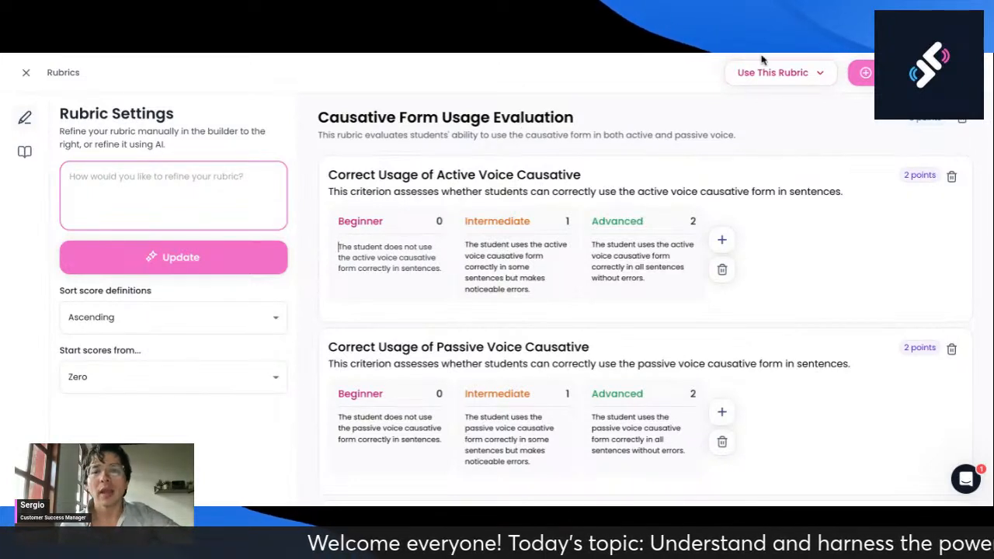
Choose the Speakable Standard World Language Rubric from the Rubric Library and apply it to the current card only
left_click(24, 152)
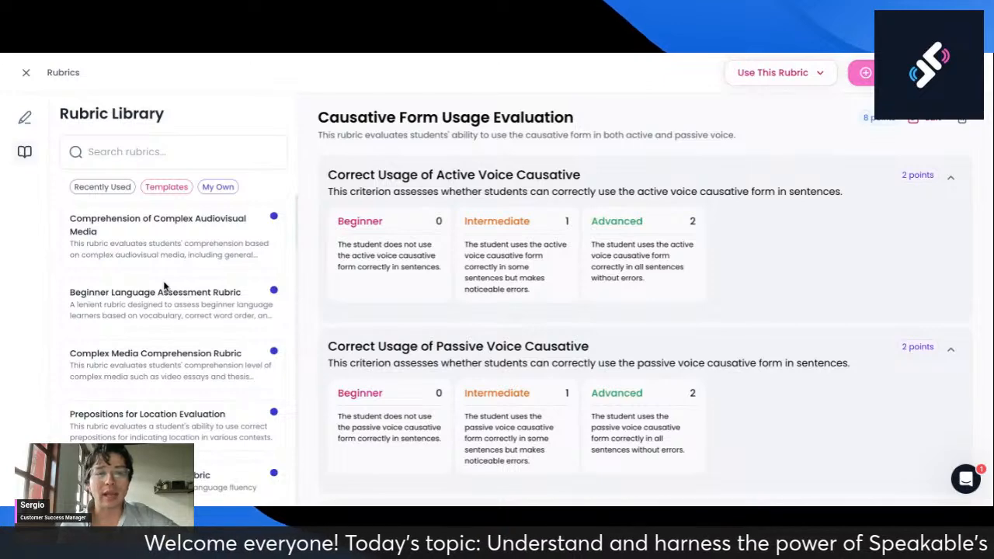
scroll(167, 284, "down", 10)
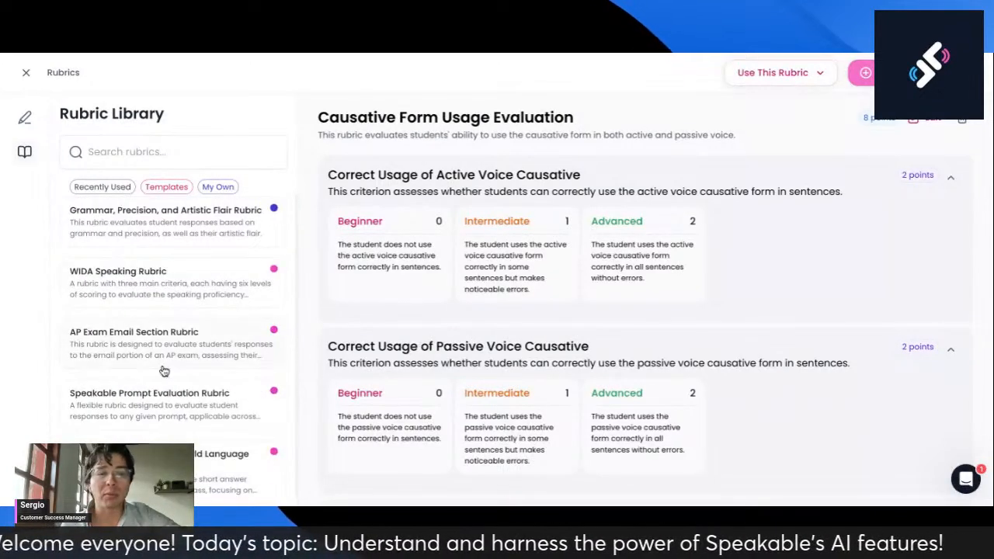
left_click(227, 469)
left_click(764, 73)
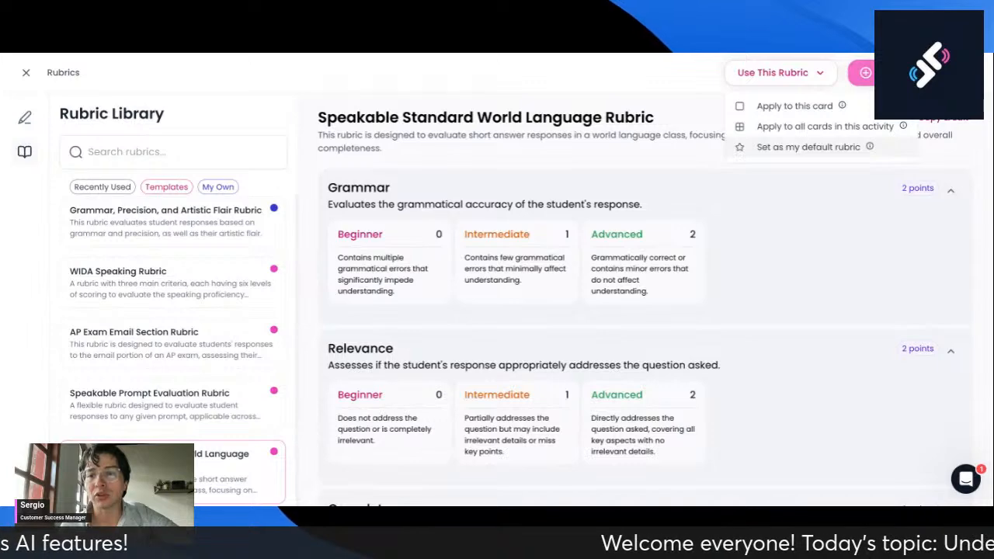
left_click(788, 107)
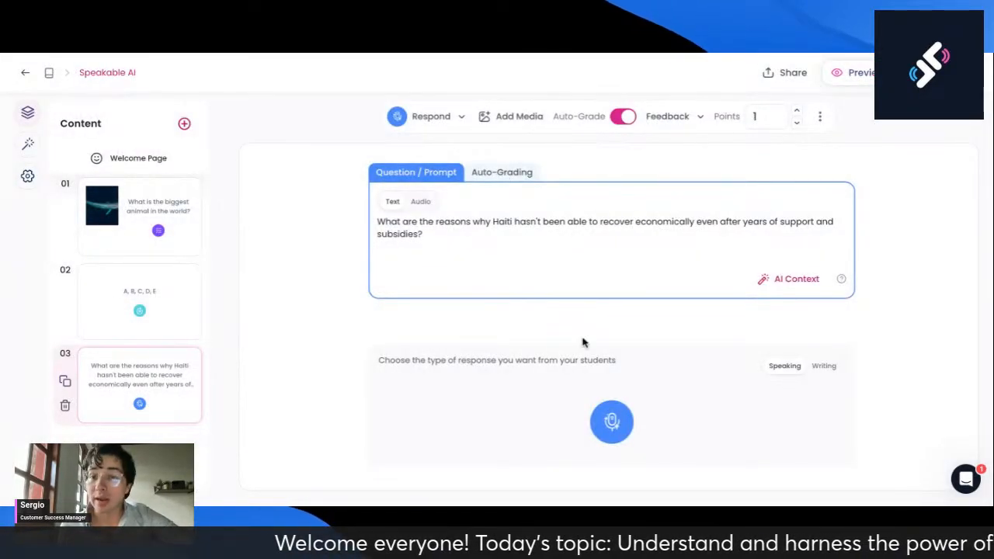
Record a spoken answer of about 32 seconds to the Haiti economic recovery question and submit it for auto-grading
scroll(586, 342, "down", 1)
left_click(626, 395)
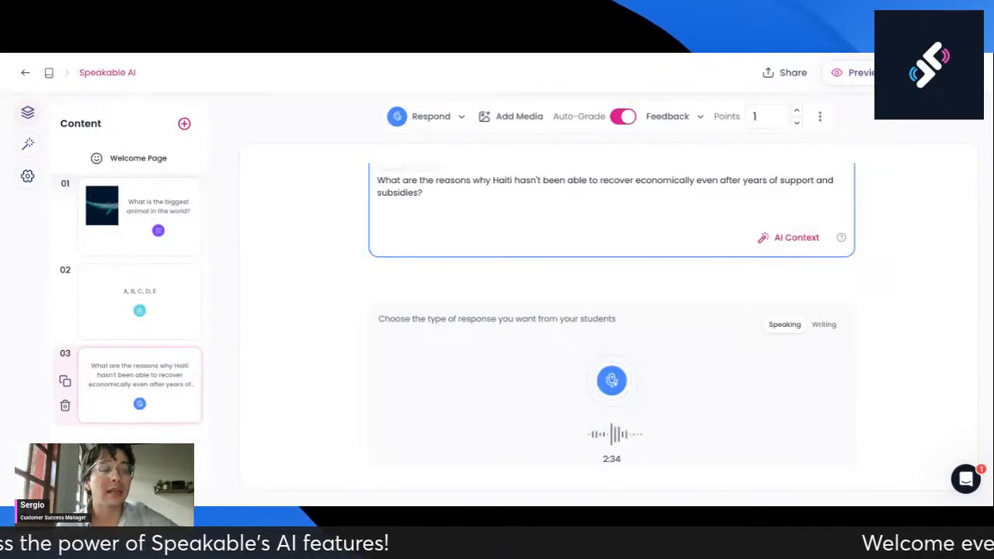
scroll(728, 349, "down", 1)
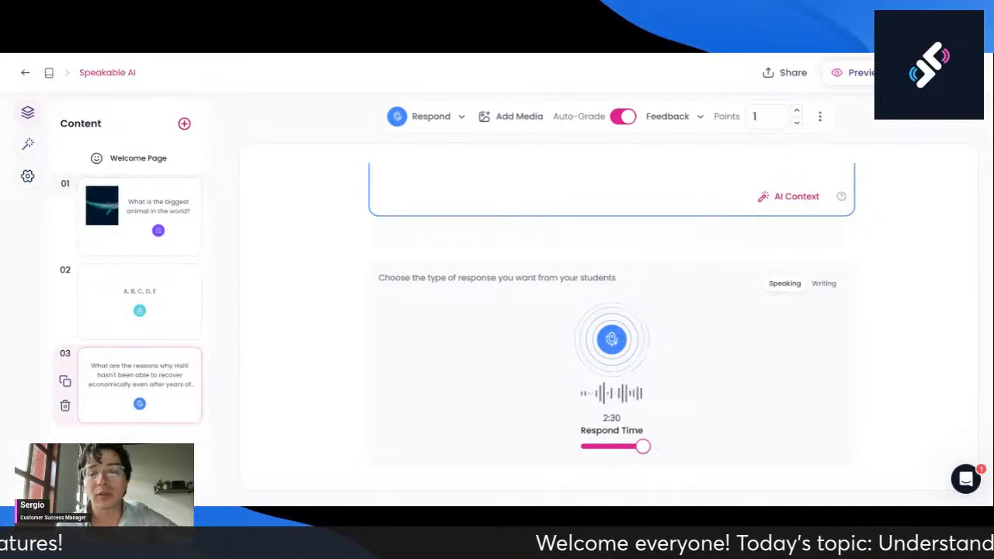
left_click(611, 338)
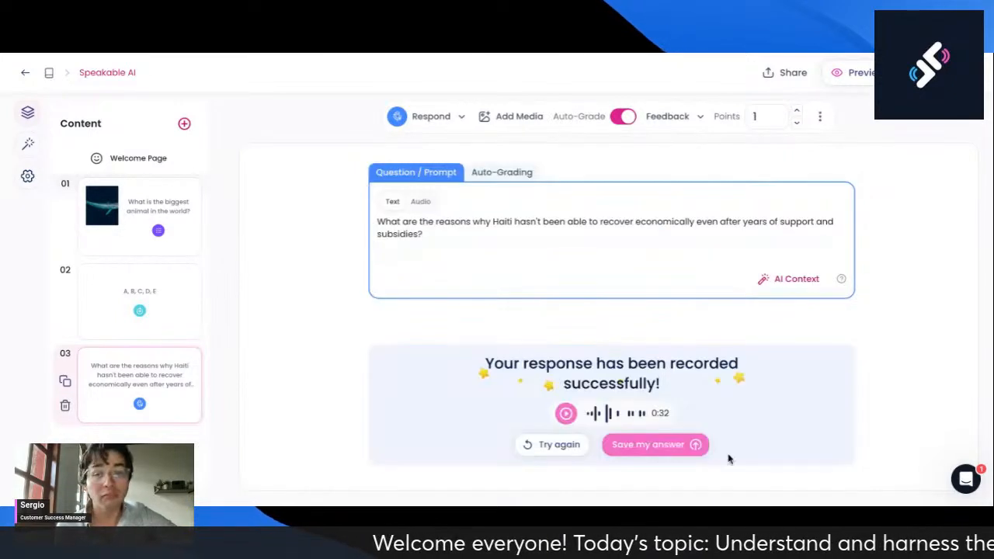
left_click(660, 450)
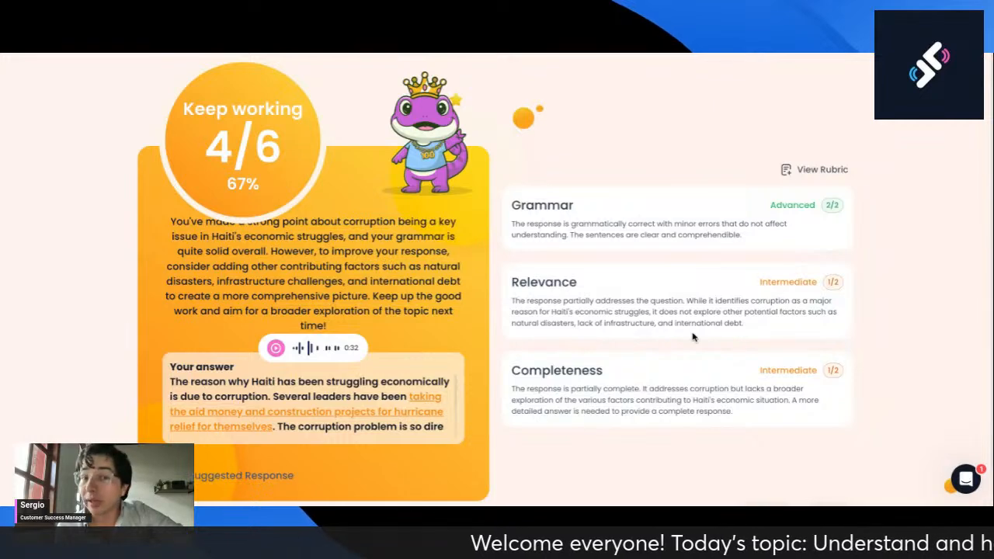
Review the AI feedback on the spoken answer, including the Grammar, Relevance, and Completeness criteria
scroll(562, 399, "down", 1)
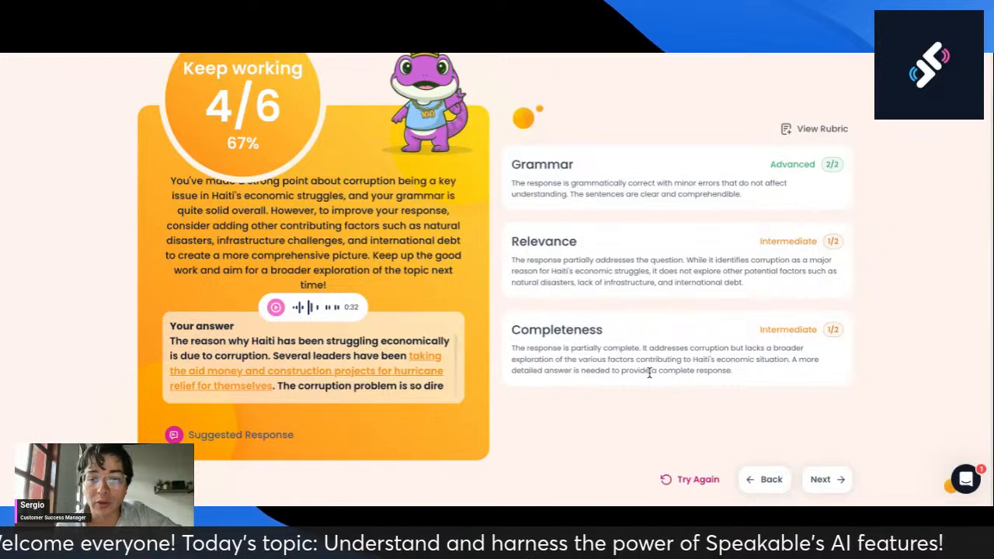
scroll(743, 377, "up", 1)
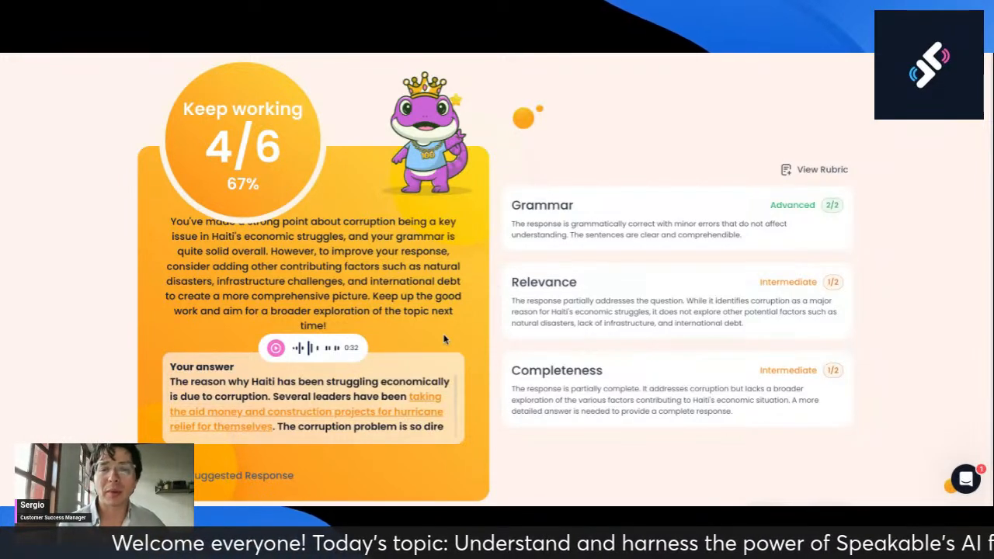
scroll(566, 143, "down", 1)
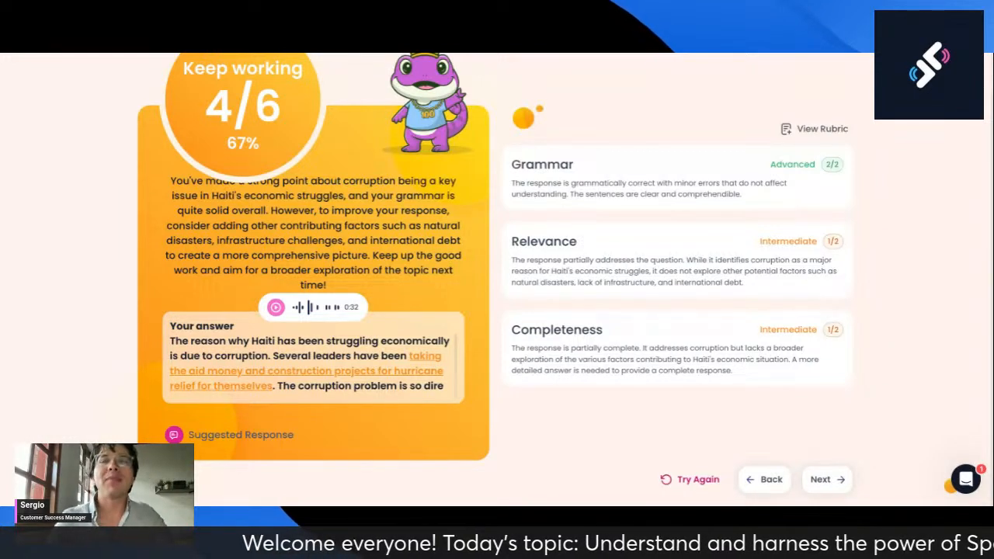
scroll(495, 280, "up", 1)
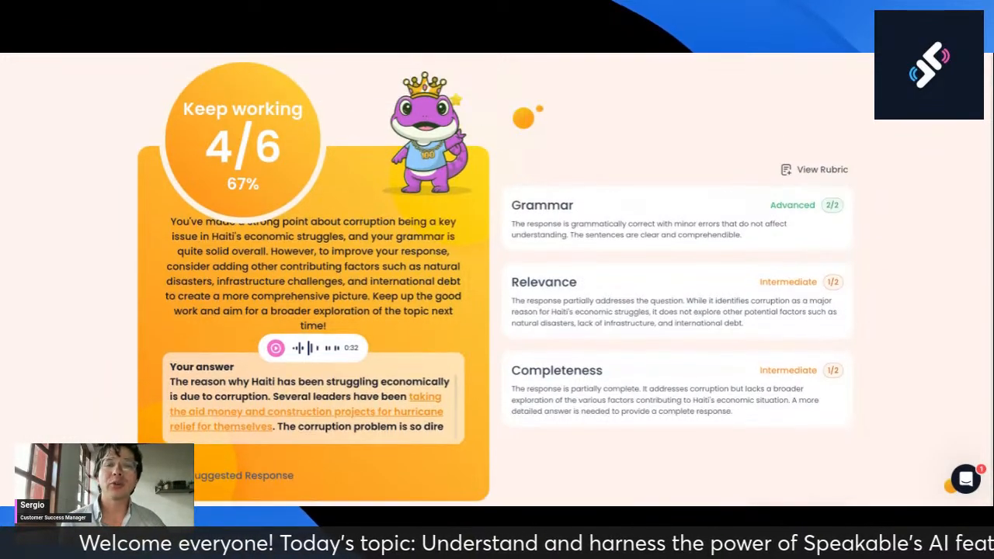